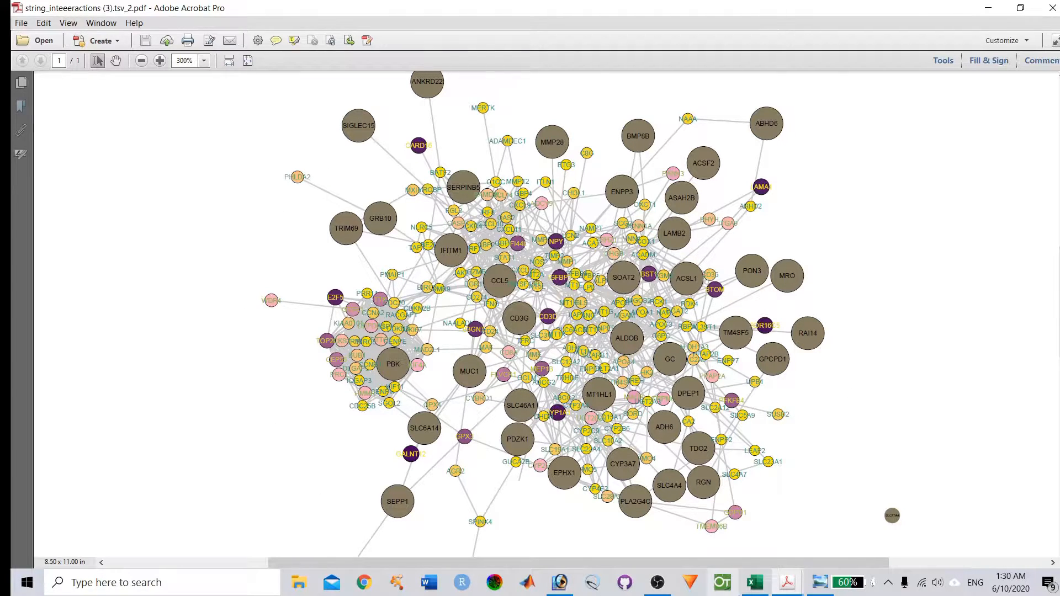
- Examine the example network figures in a.pdf and in the Untitled-1s image, looking closely at the image's clusters
click(790, 587)
click(774, 524)
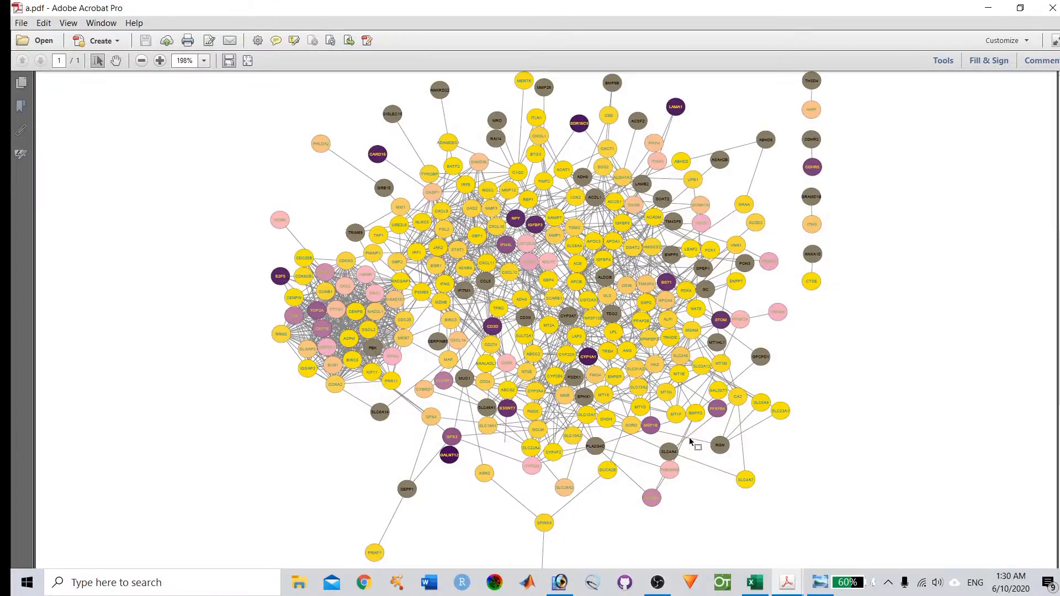
click(822, 587)
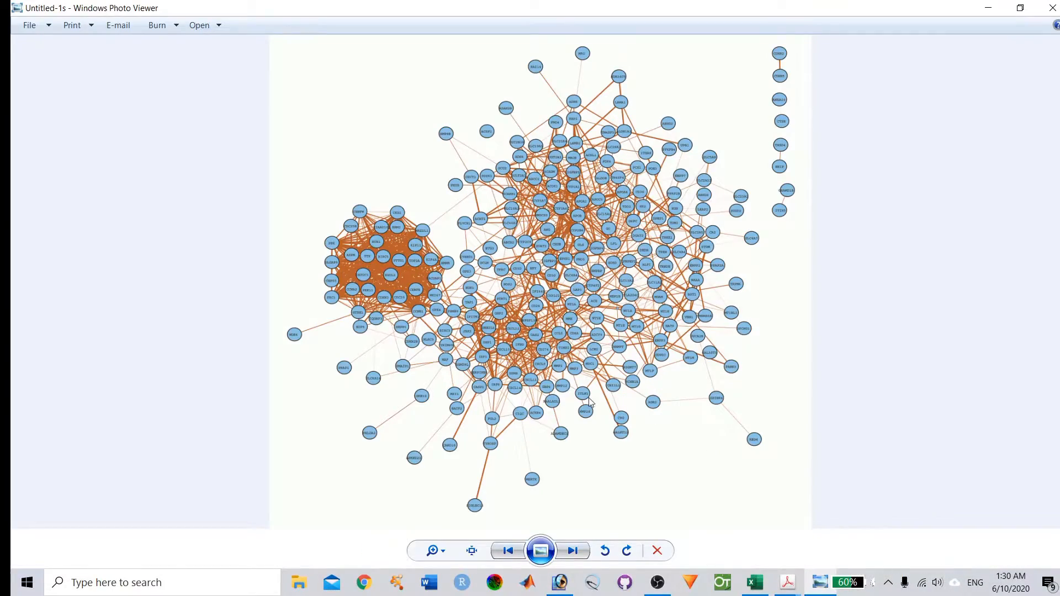
scroll(593, 365, up, 1)
scroll(593, 365, up, 2)
scroll(592, 365, down, 2)
drag(508, 238, 519, 290)
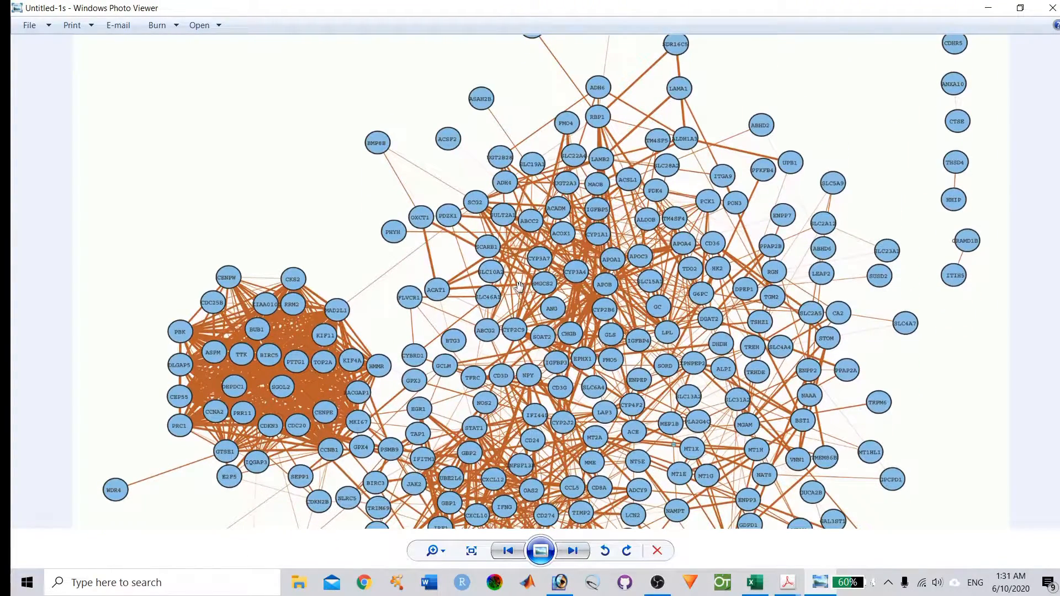
drag(679, 399, 604, 456)
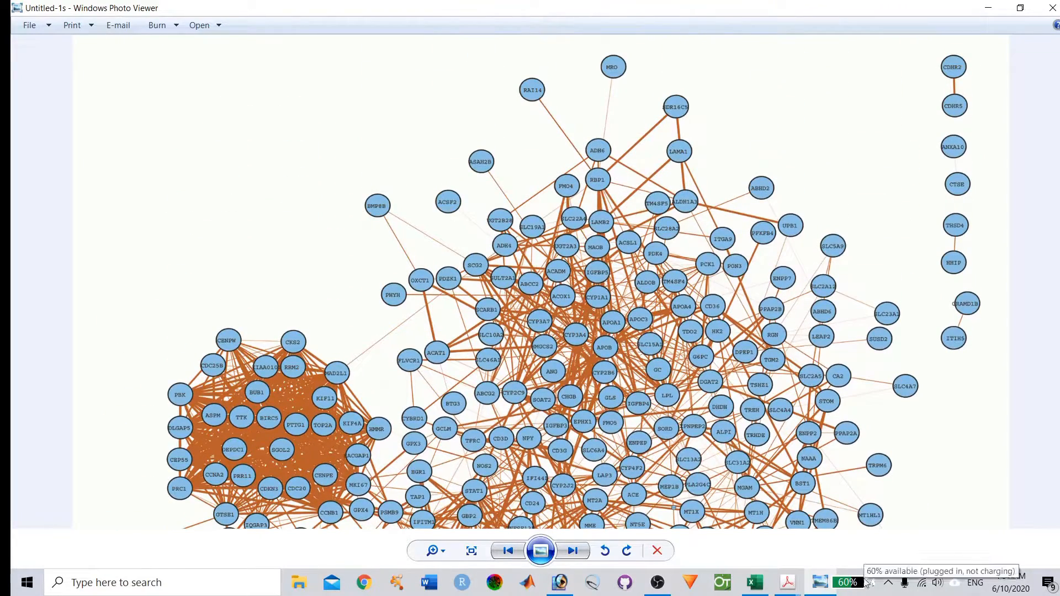
click(822, 584)
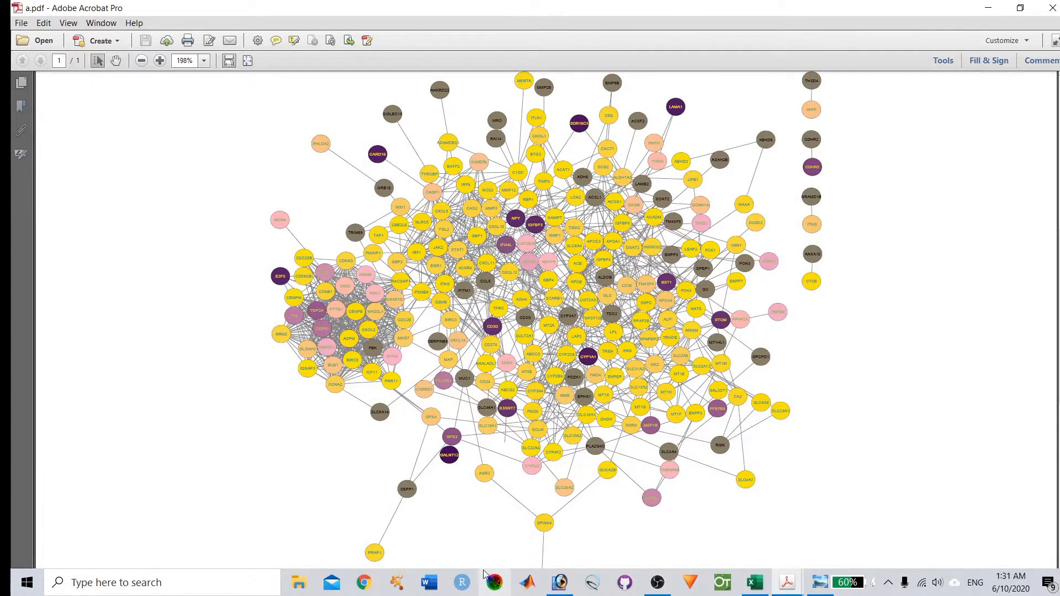
- Launch Cytoscape 3.8.0 and maximize its window
click(396, 583)
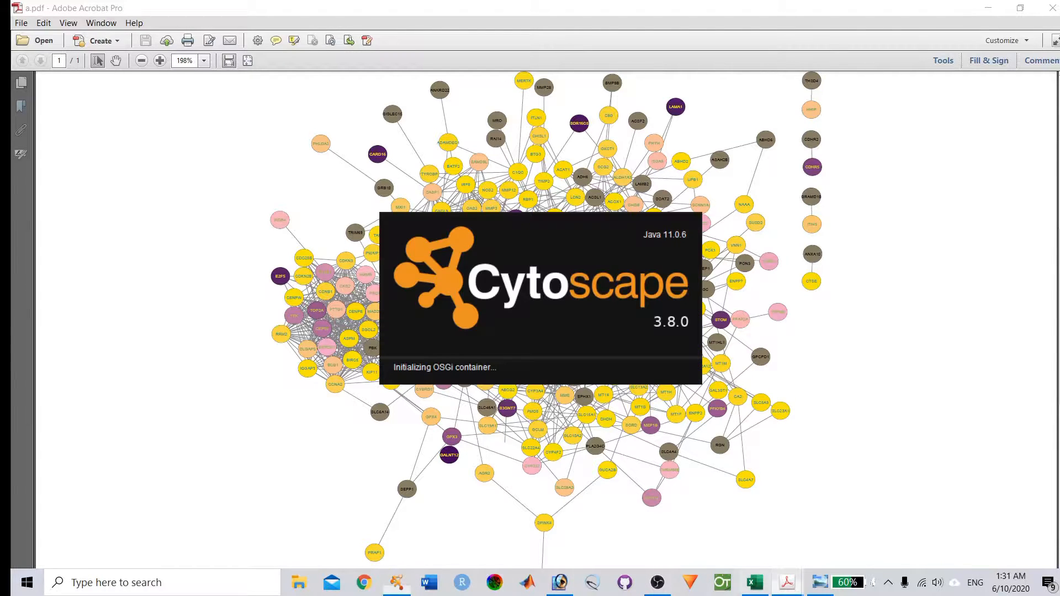
mouse_move(787, 582)
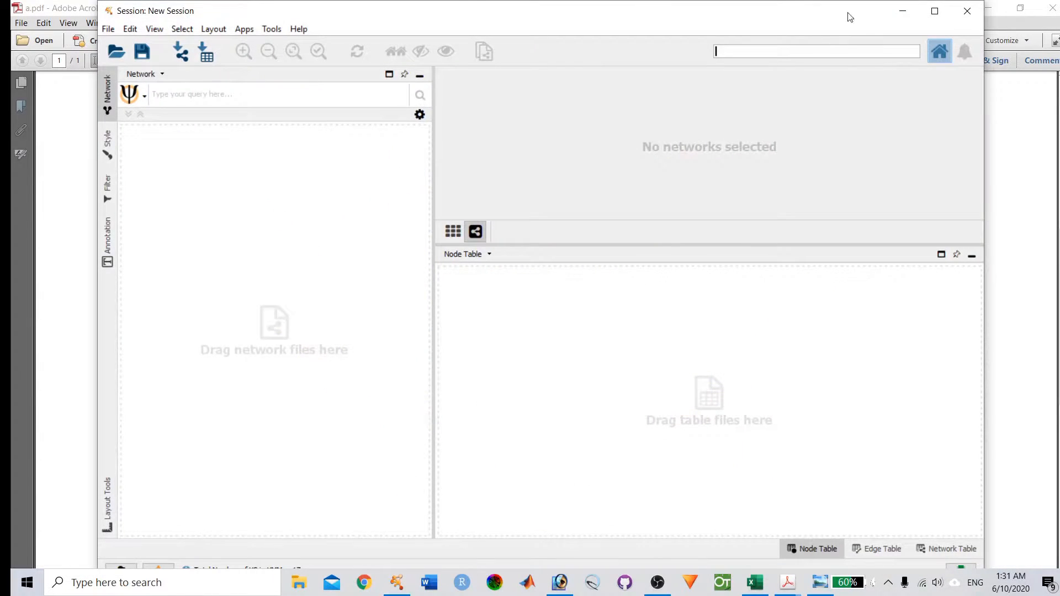
click(932, 11)
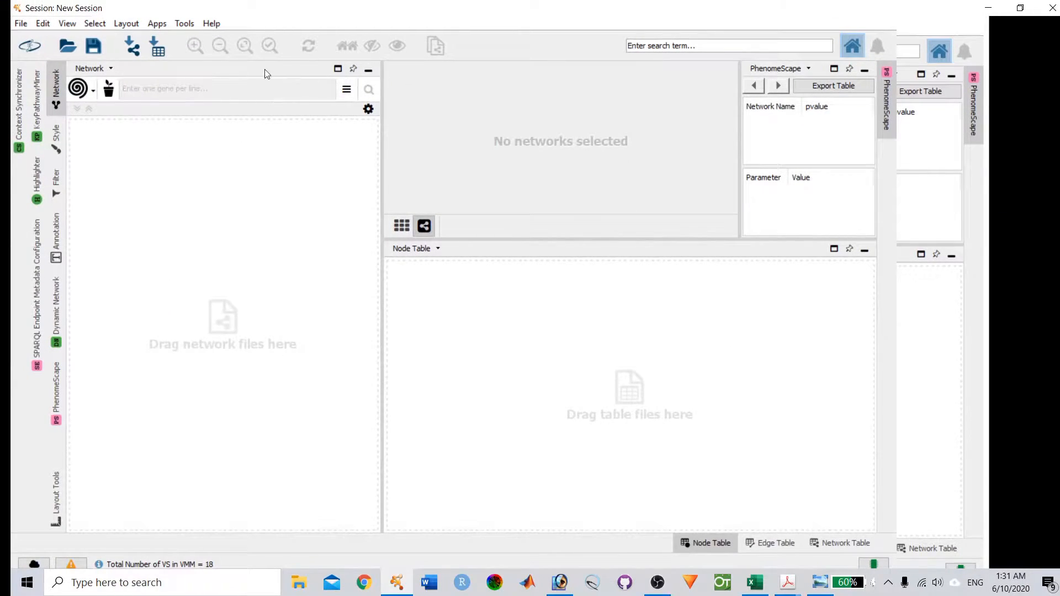
click(156, 24)
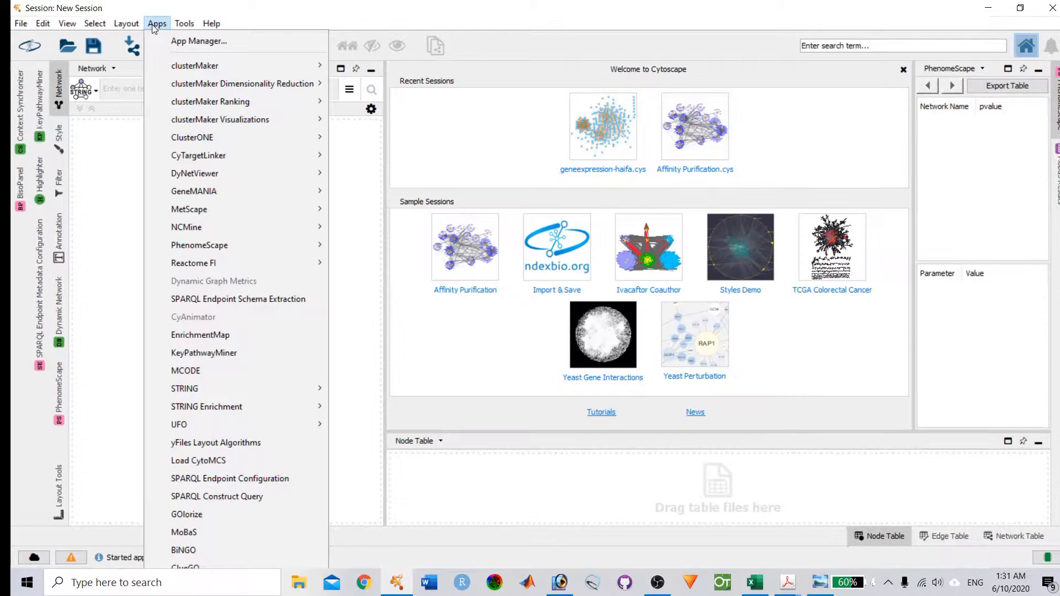
click(97, 92)
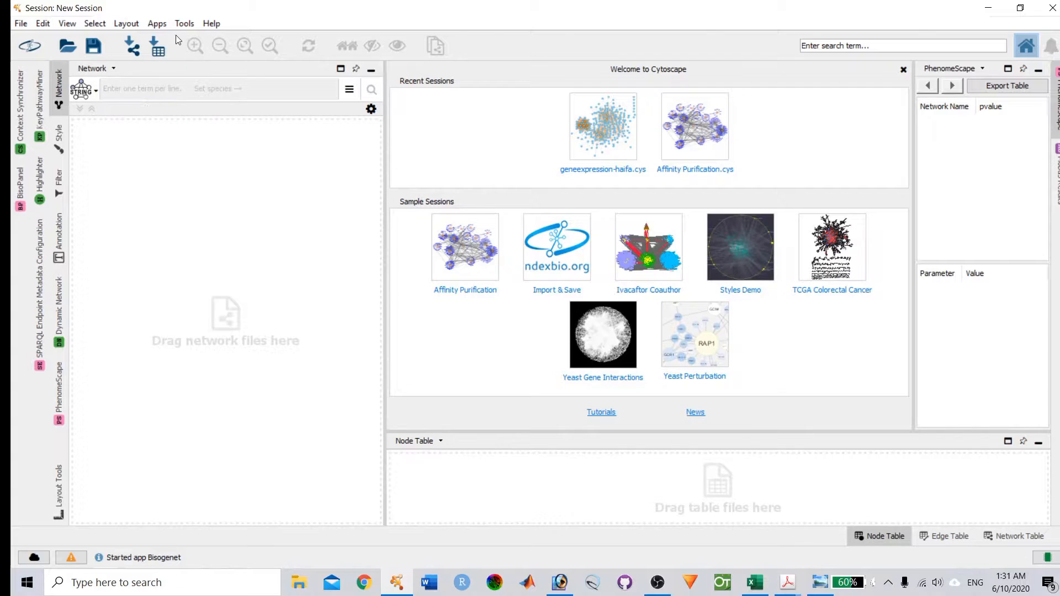
click(184, 23)
mouse_move(150, 25)
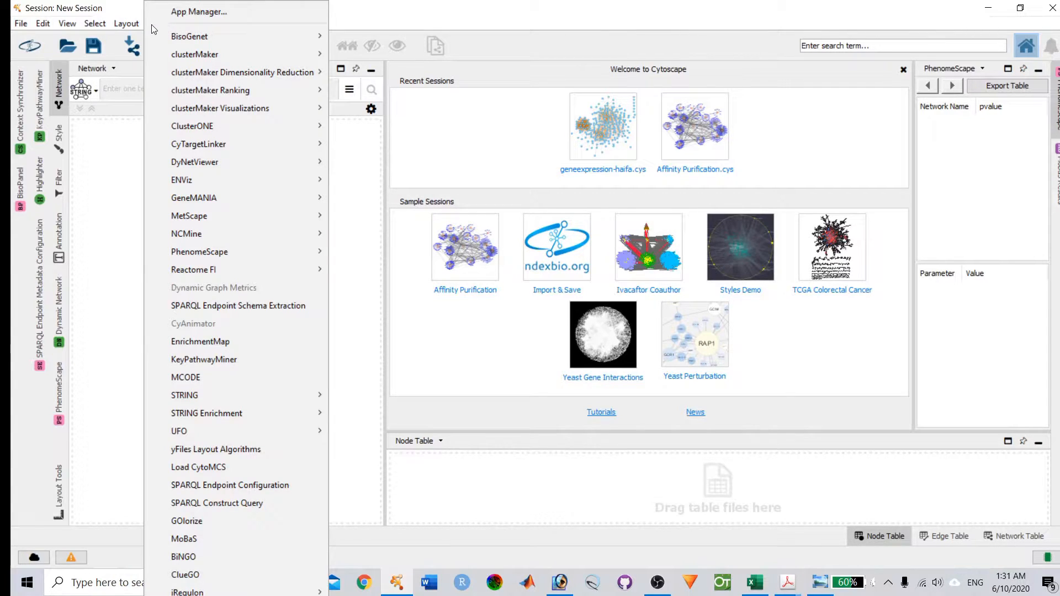
mouse_move(67, 23)
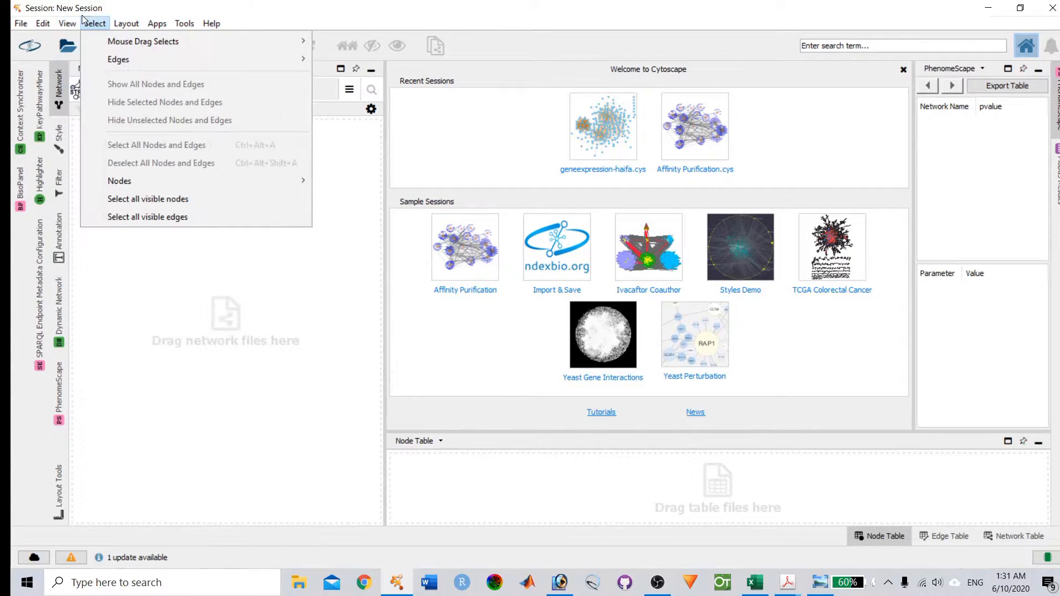
mouse_move(117, 21)
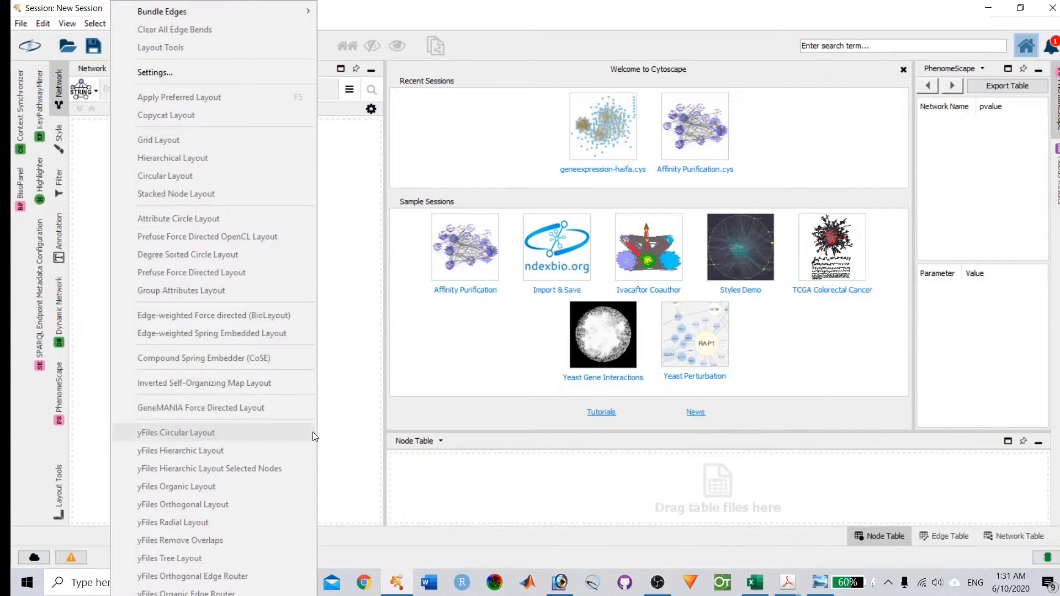
click(347, 373)
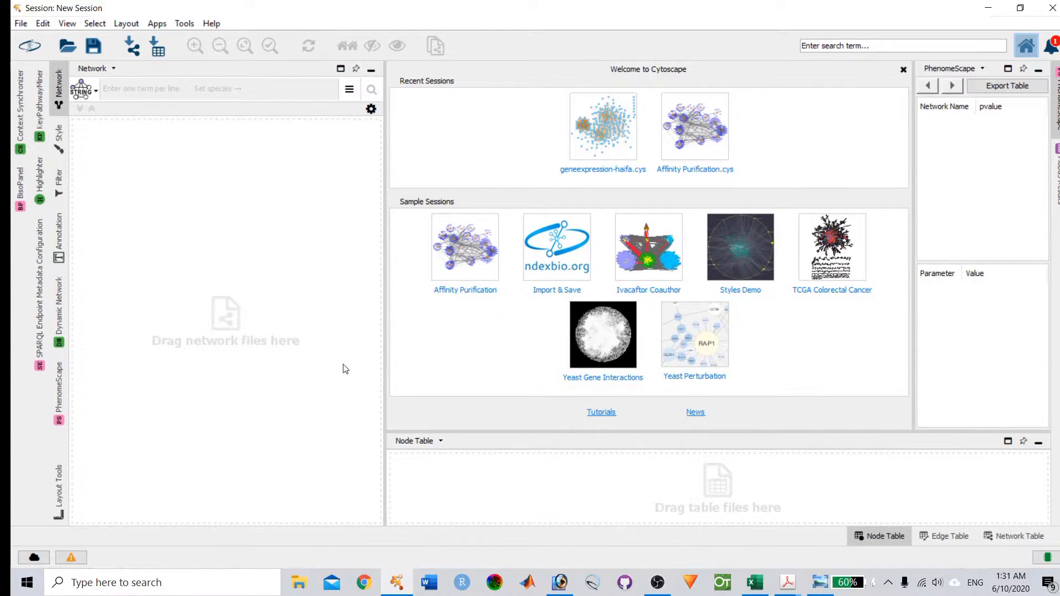
click(157, 24)
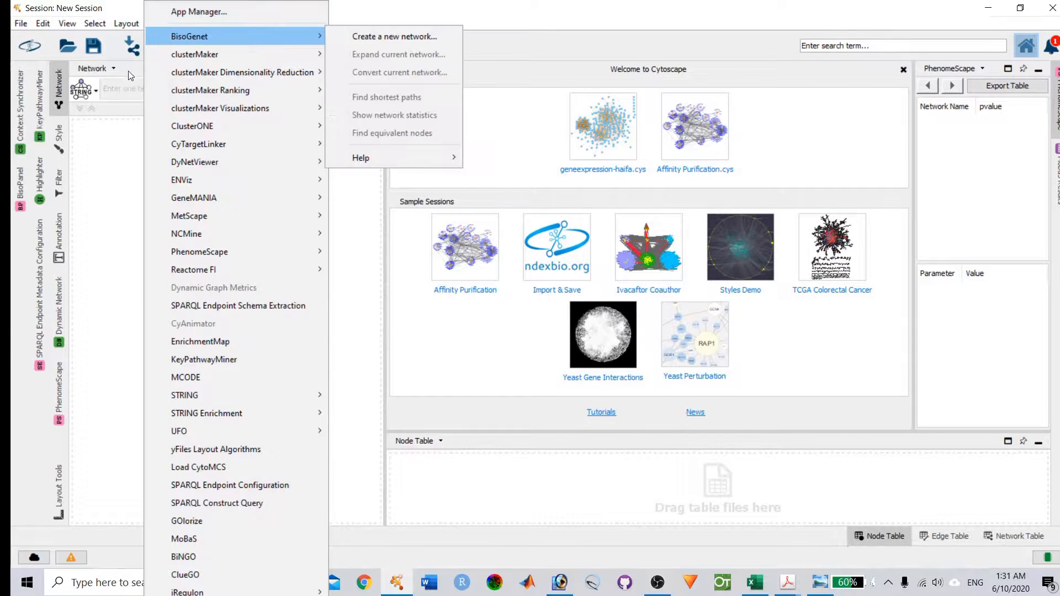
click(348, 200)
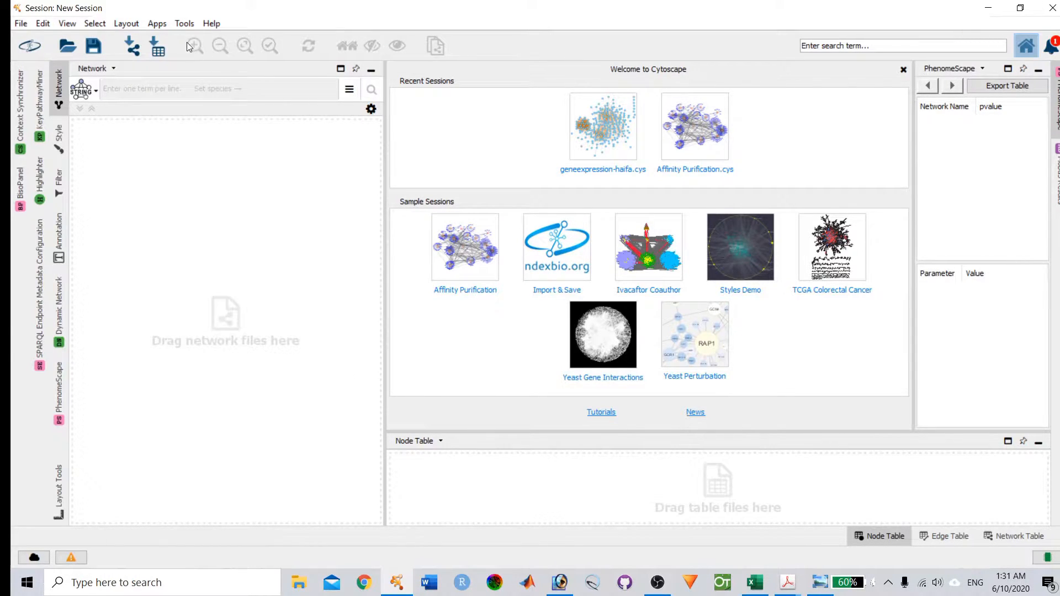
- Open the App Manager and view the details of the yFiles Layout Algorithms app
click(157, 23)
click(213, 10)
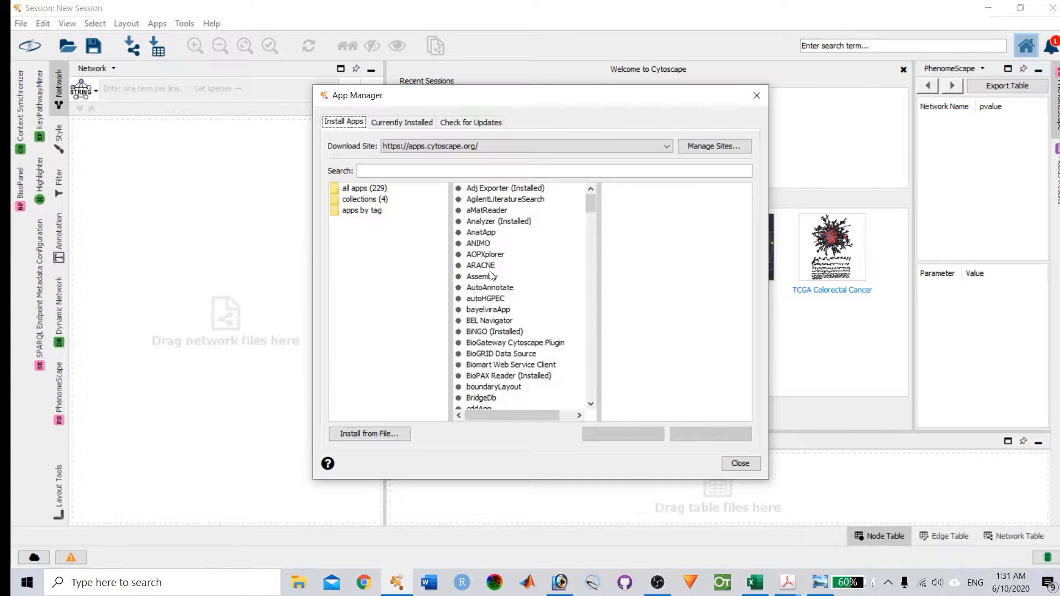
drag(591, 195, 593, 396)
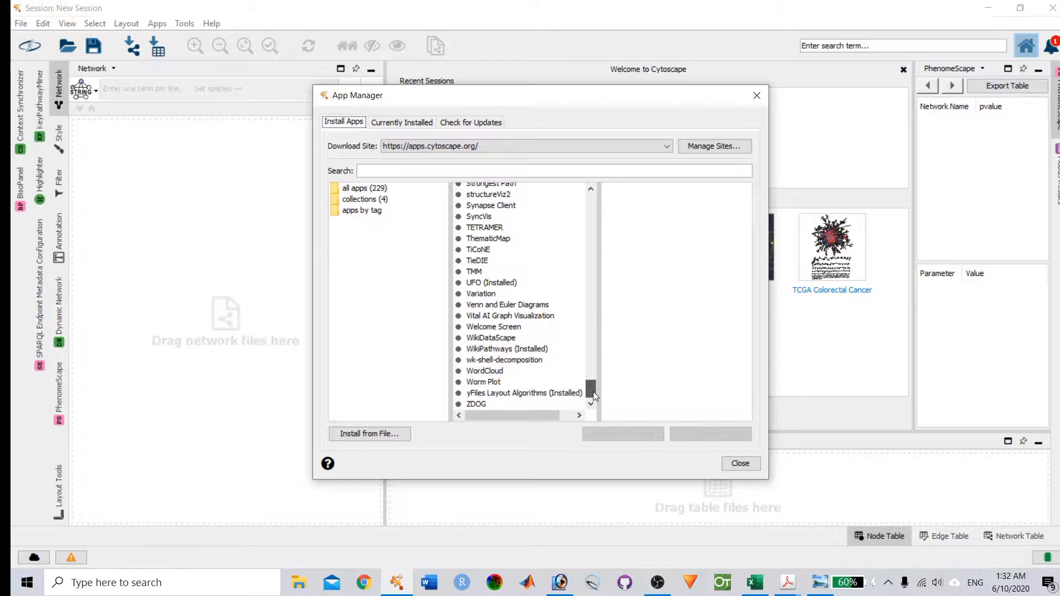
click(528, 393)
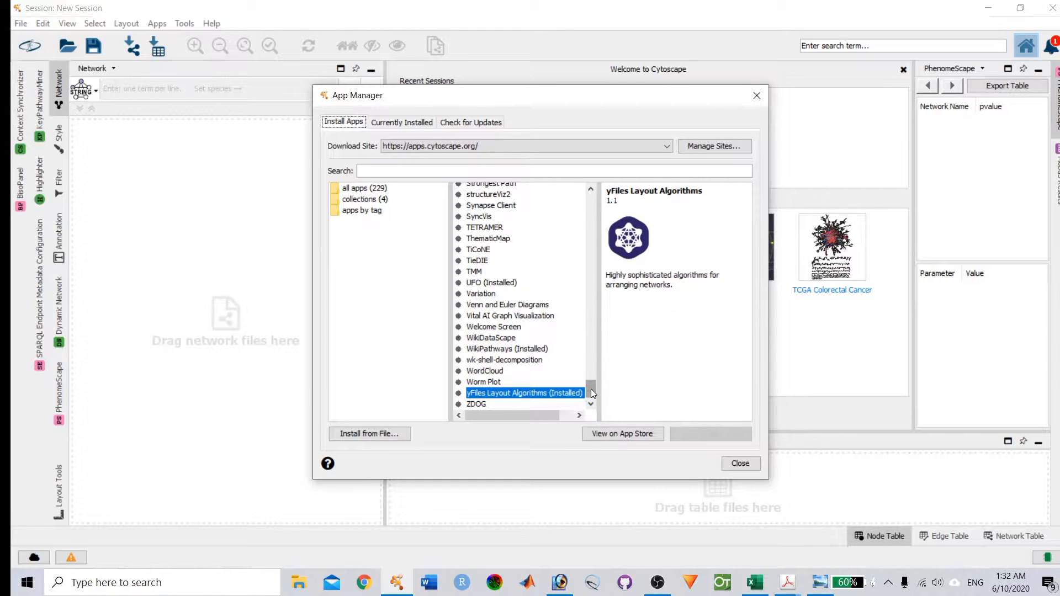
- Find stringApp in the list of available apps, view its details, and close the App Manager
drag(596, 395, 593, 377)
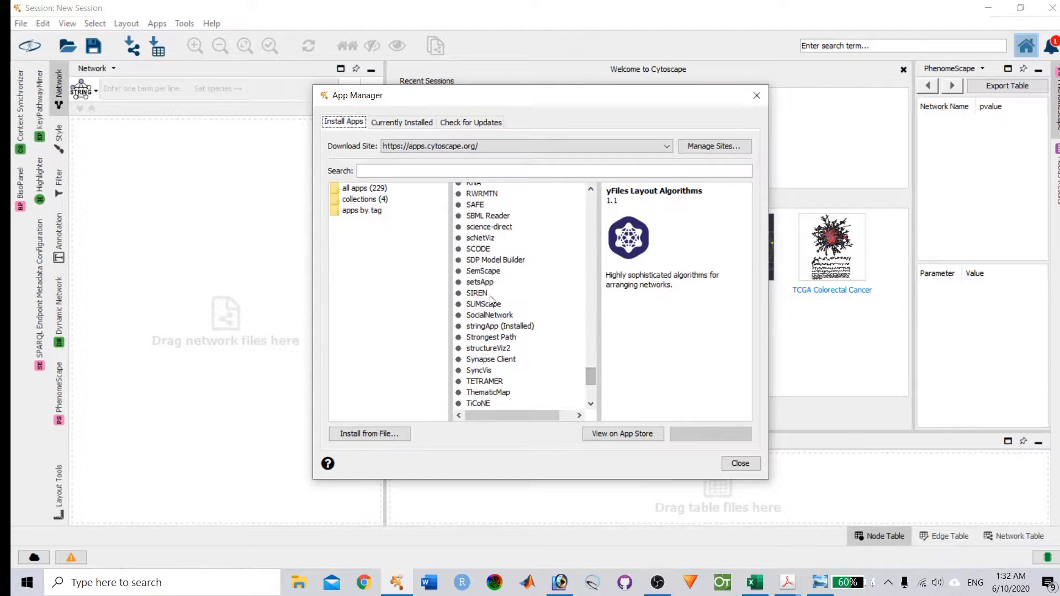
scroll(483, 368, up, 2)
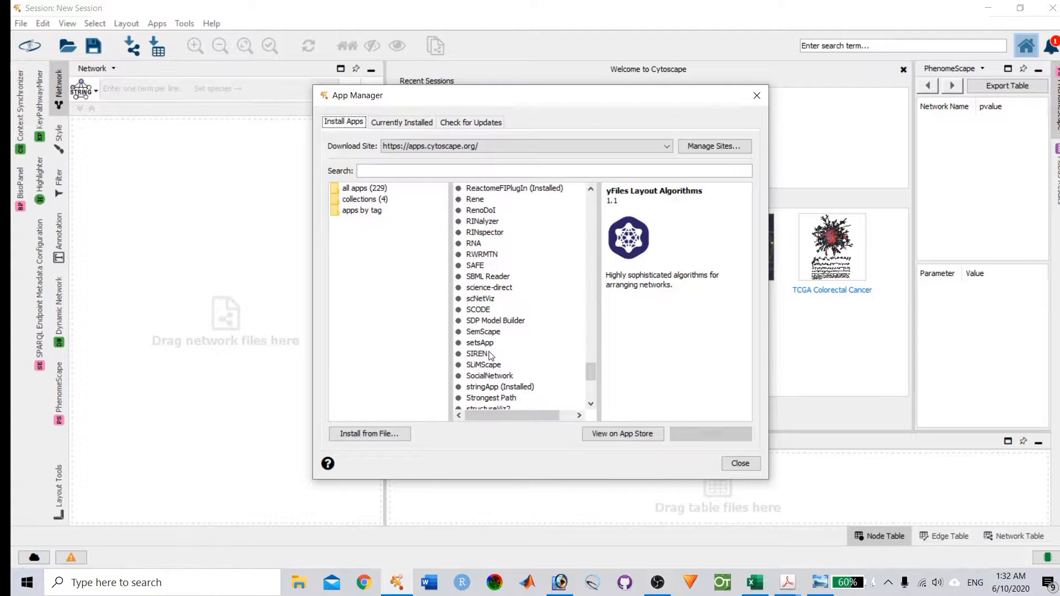
scroll(489, 355, down, 1)
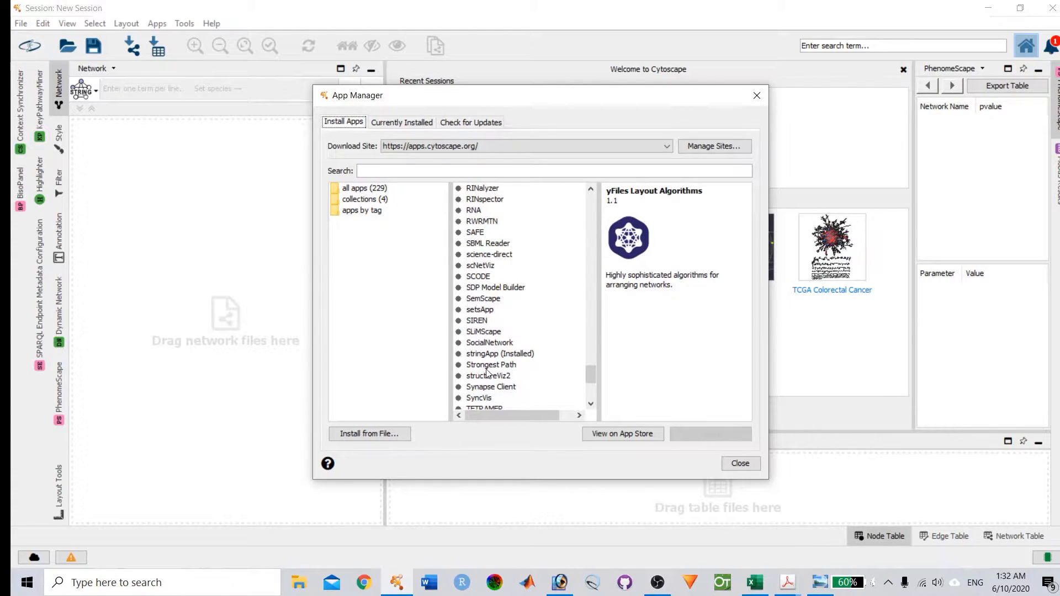
scroll(483, 344, up, 1)
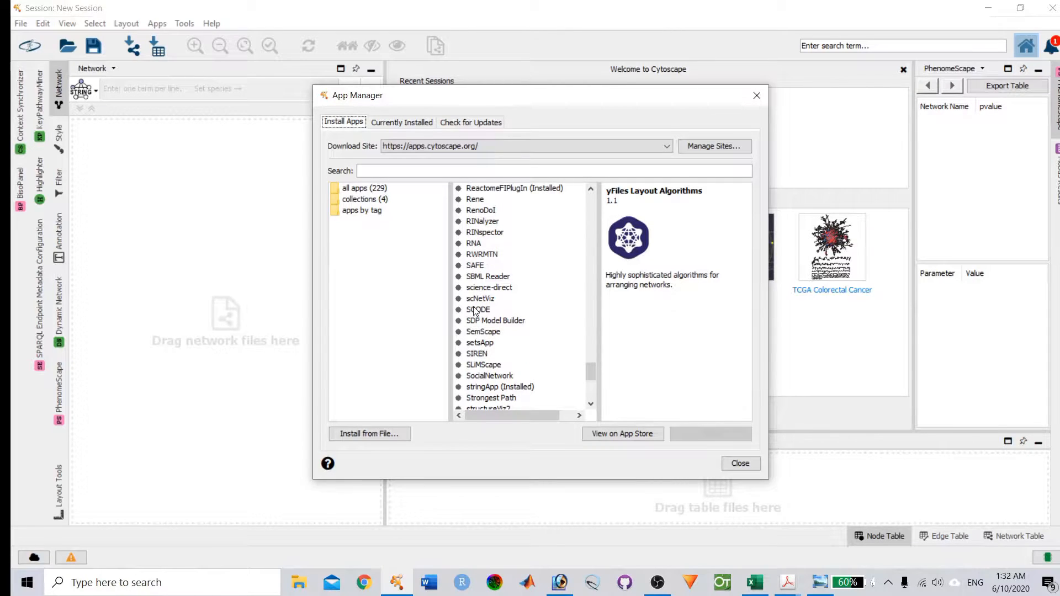
click(490, 322)
click(494, 388)
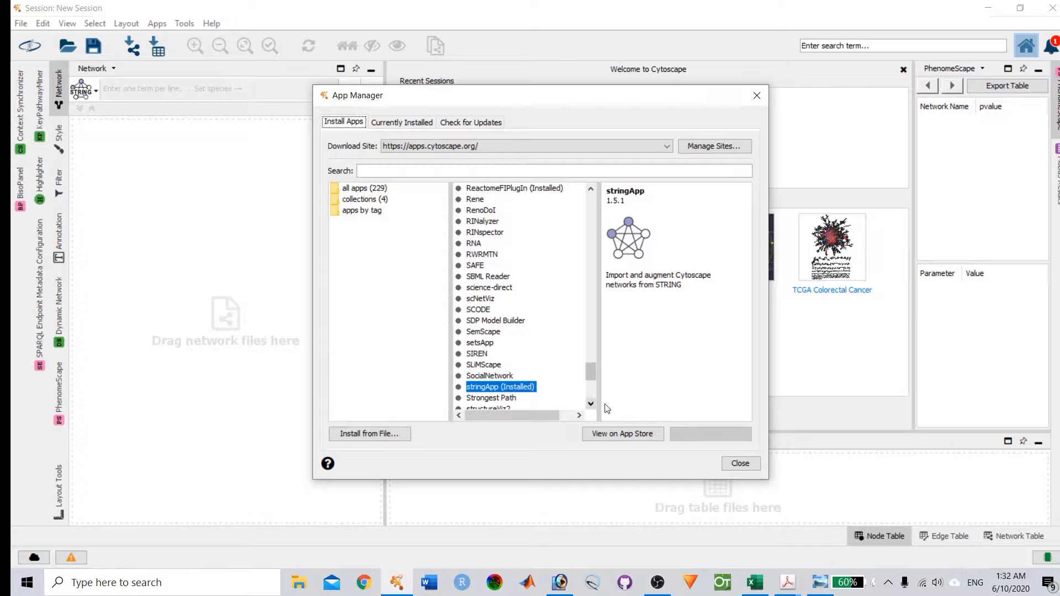
click(741, 464)
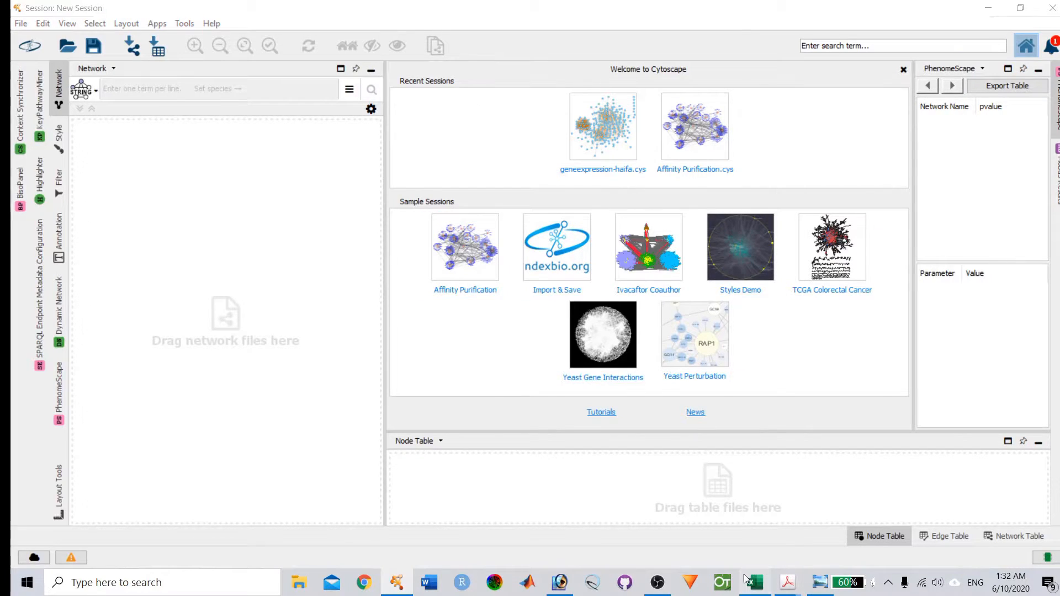
- Switch to Excel and copy the gene list in column J of the 1823 GF vs GC sheet, starting at ENPEP in J2
click(766, 578)
scroll(594, 282, down, 1)
scroll(613, 260, up, 1)
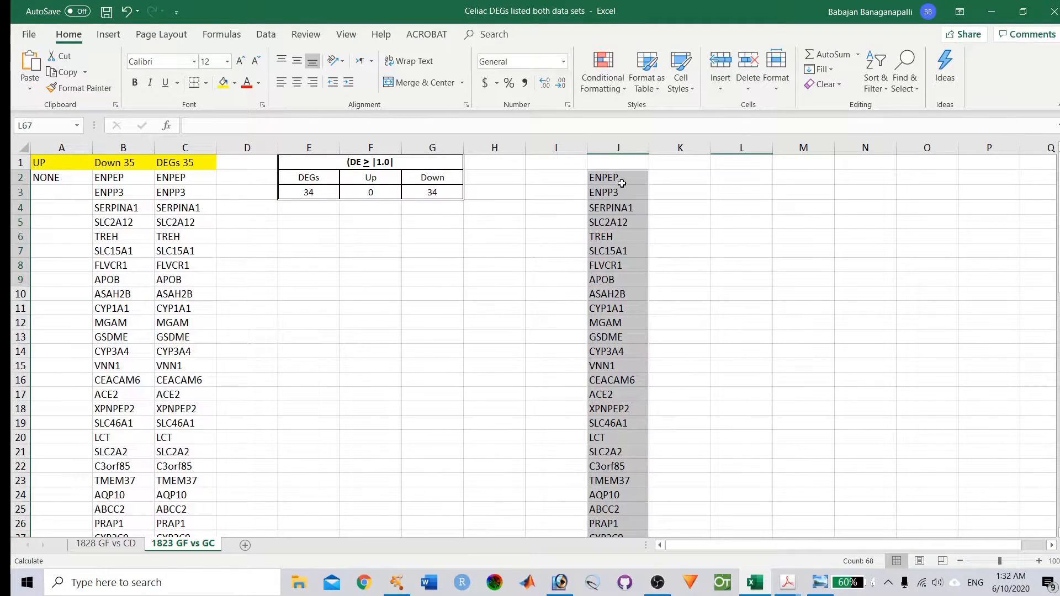
click(618, 184)
drag(619, 187, 619, 505)
scroll(641, 363, up, 15)
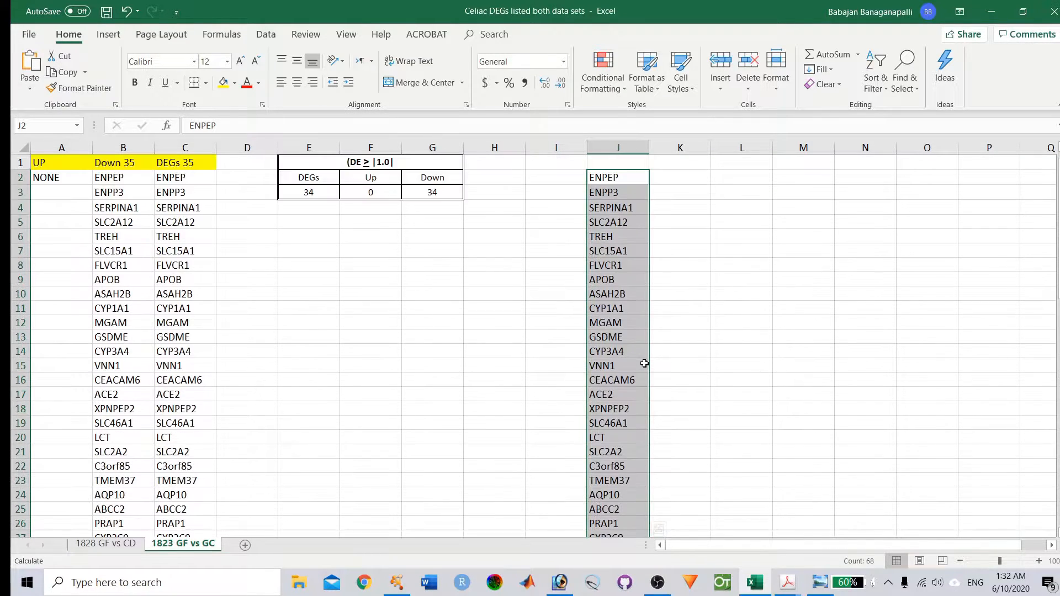
key(ctrl+c)
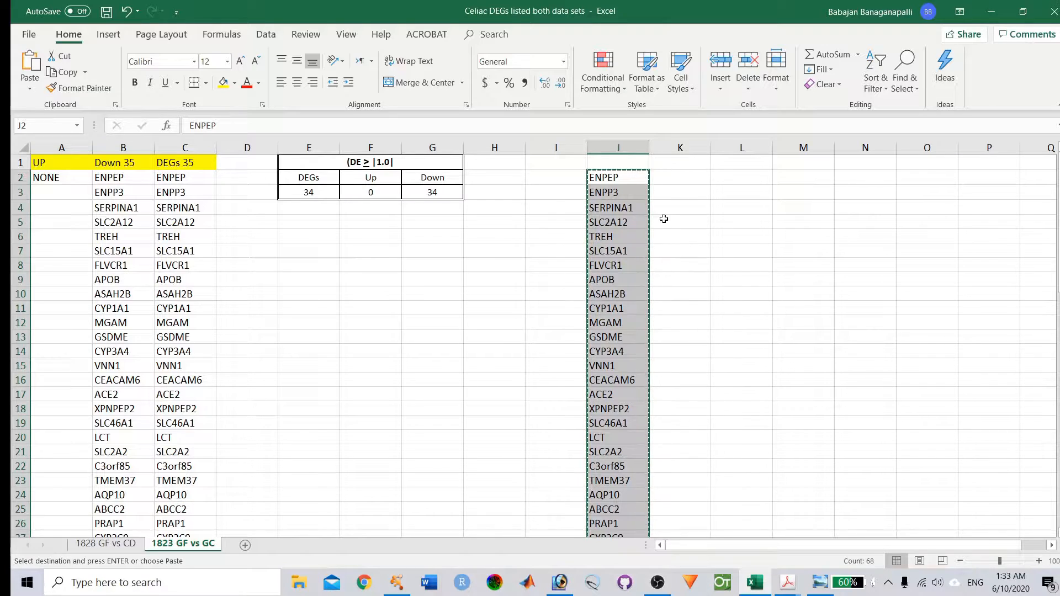
- Return to Cytoscape and build a STRING network from the copied gene list
click(992, 11)
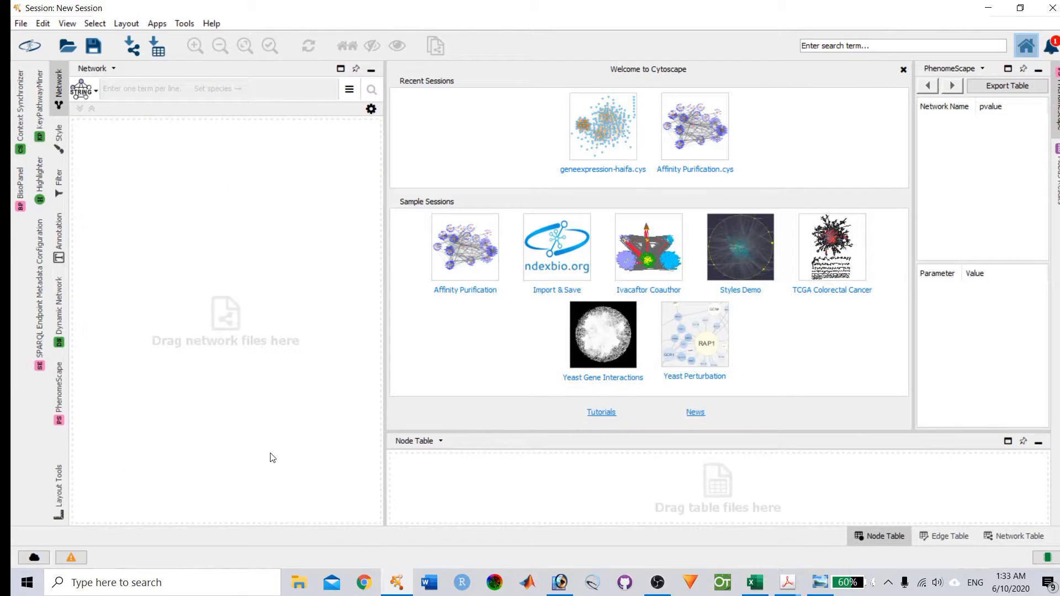
click(124, 89)
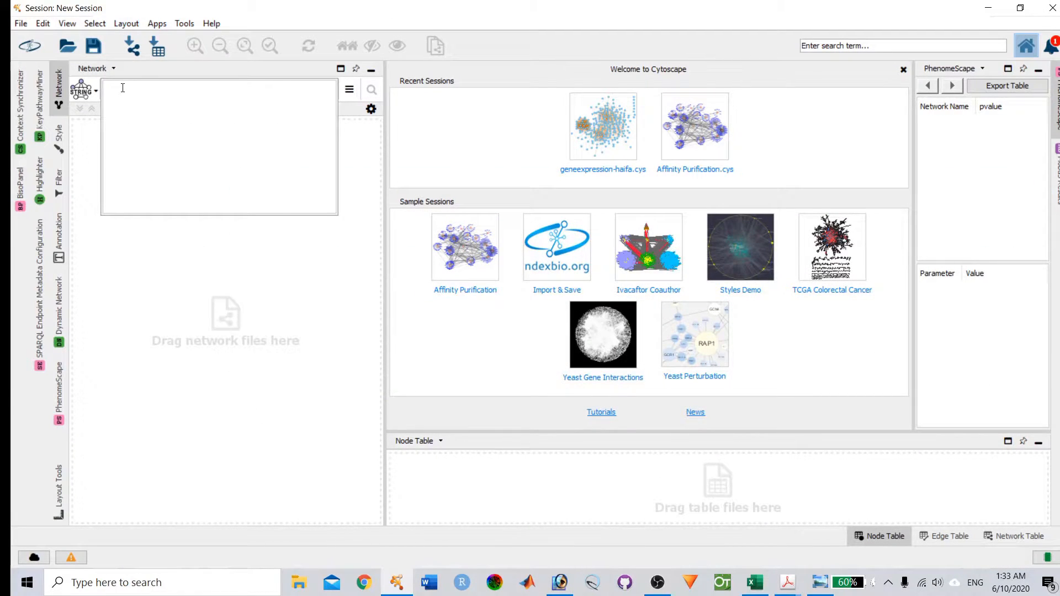
key(ctrl+v)
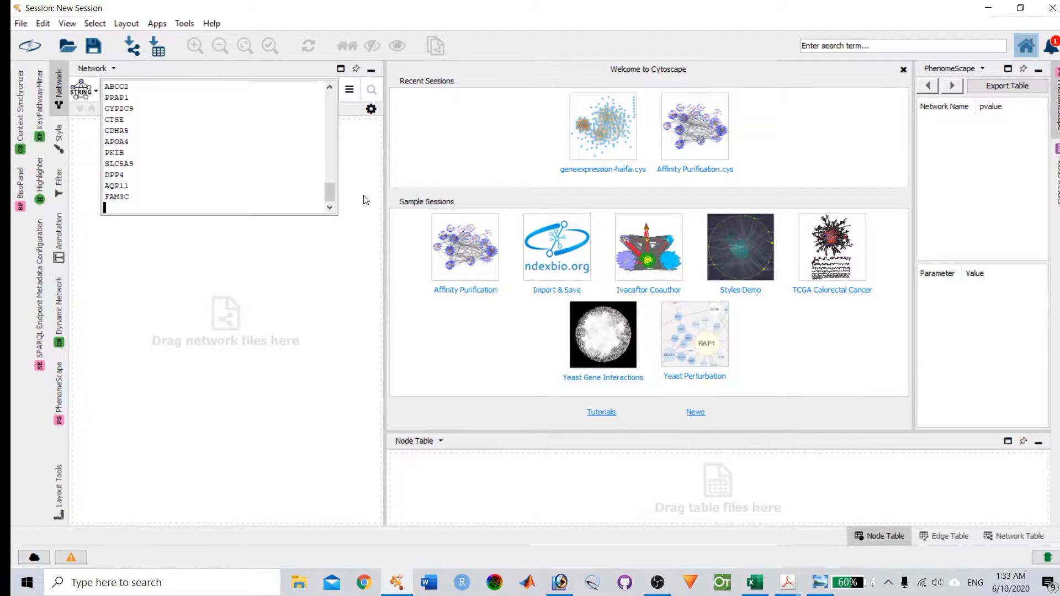
click(372, 91)
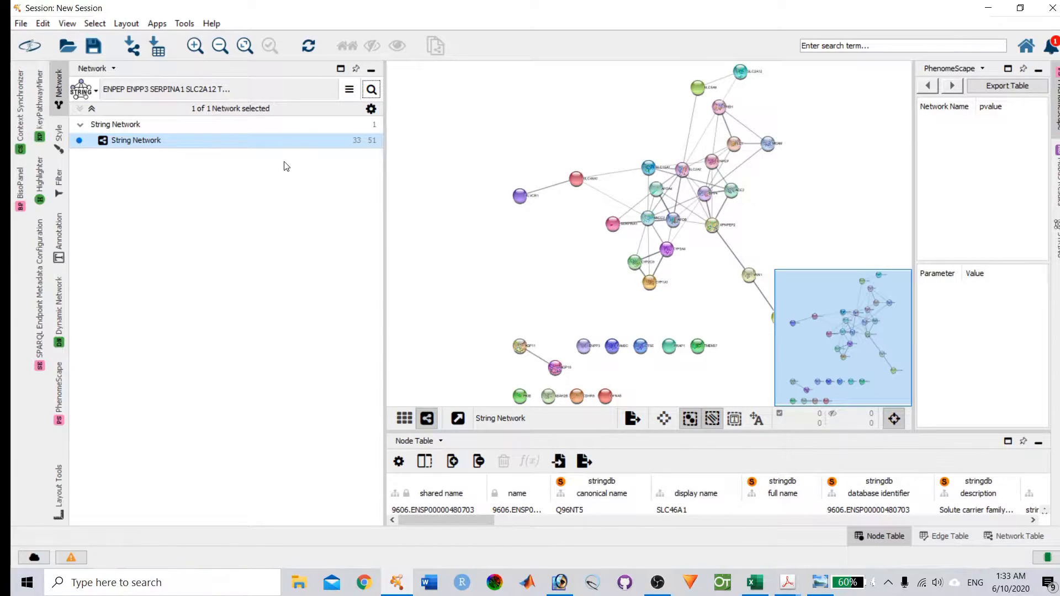
- Review the String Network's available actions and the STRING query options for species, confidence cutoff and additional interactors, and close them
click(372, 112)
click(372, 112)
right_click(211, 144)
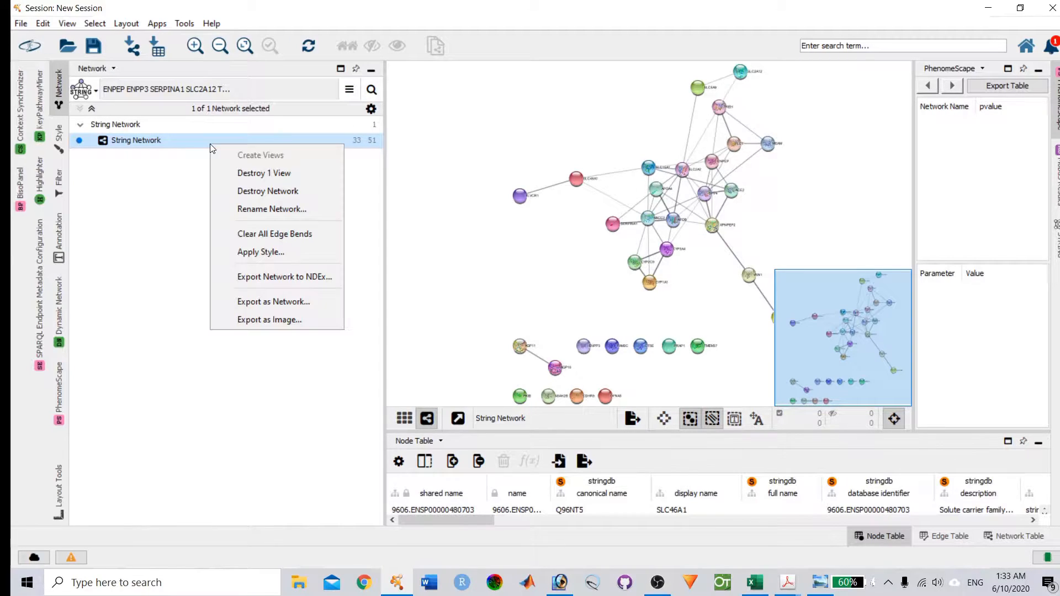
click(349, 89)
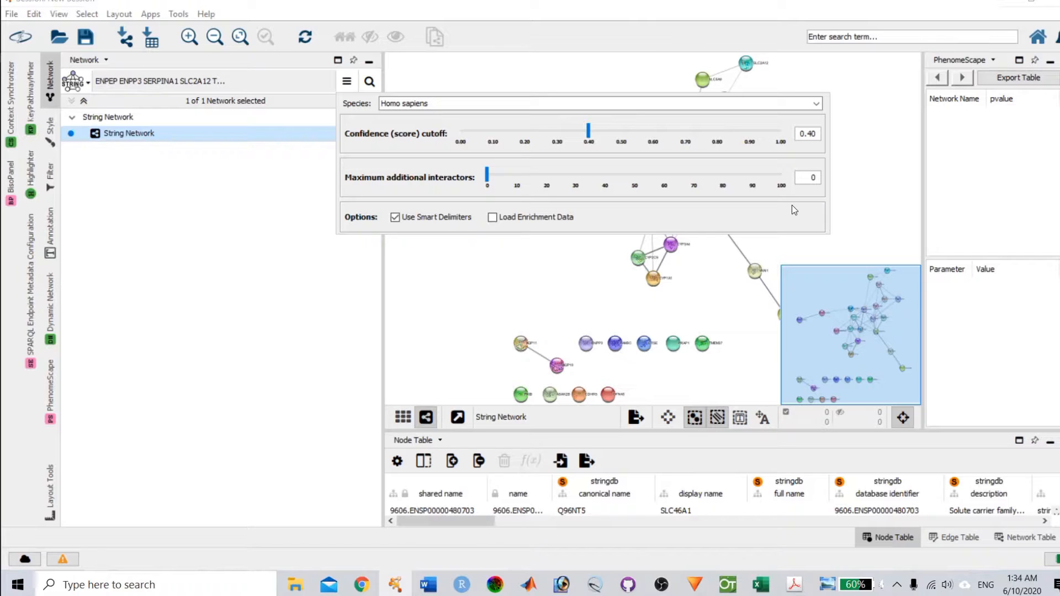
click(300, 309)
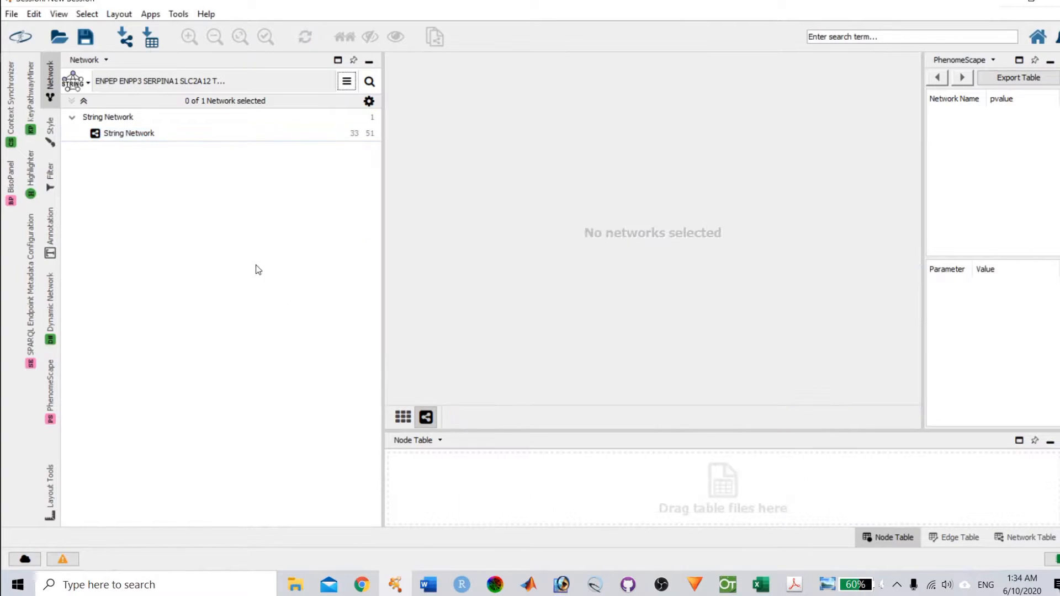
- Display the String Network with more room for its view, and bring up the STRING display and filter options
click(122, 136)
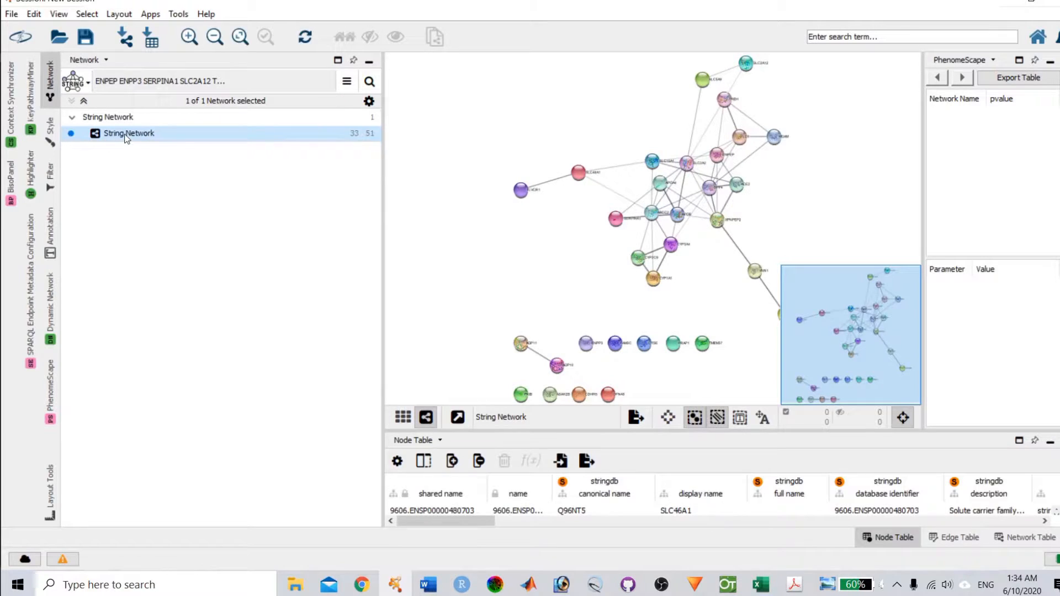
scroll(503, 274, down, 3)
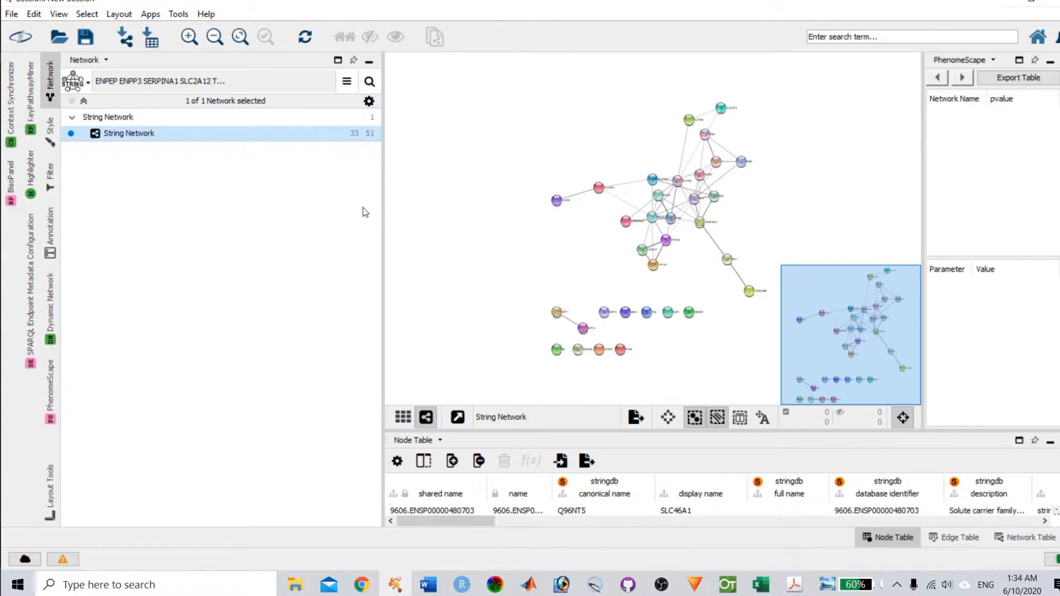
drag(379, 208, 348, 210)
scroll(602, 213, up, 5)
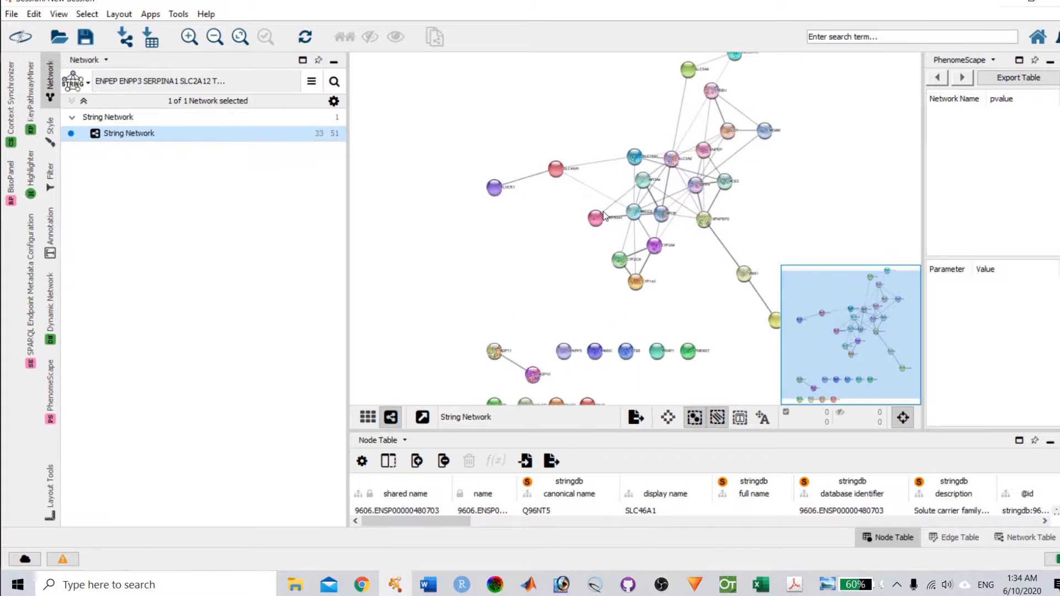
scroll(598, 215, down, 5)
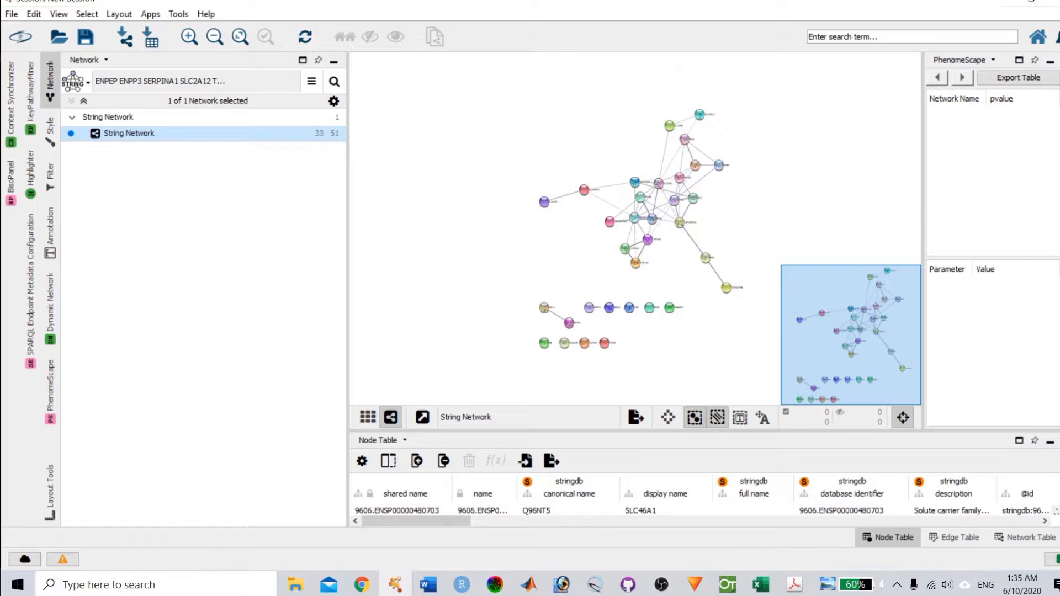
click(1059, 277)
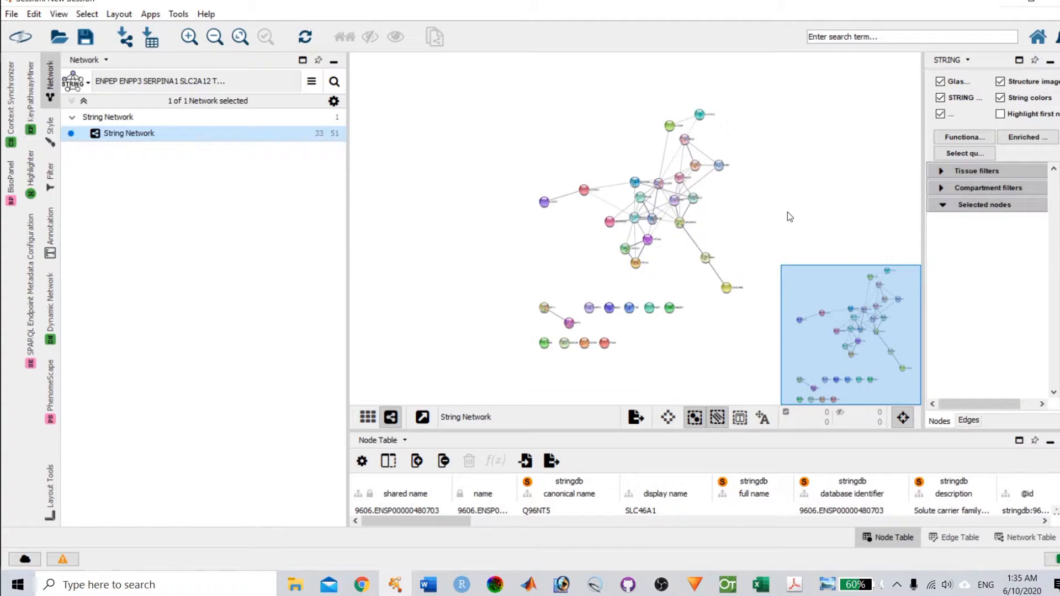
- Arrange the String Network with the yFiles Organic Layout
scroll(788, 211, up, 4)
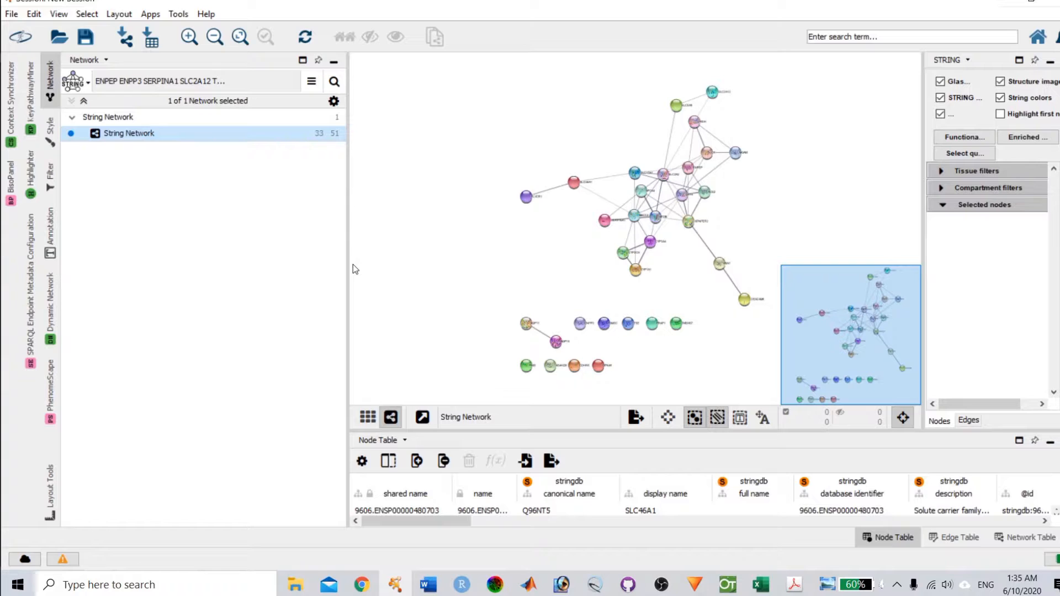
click(120, 14)
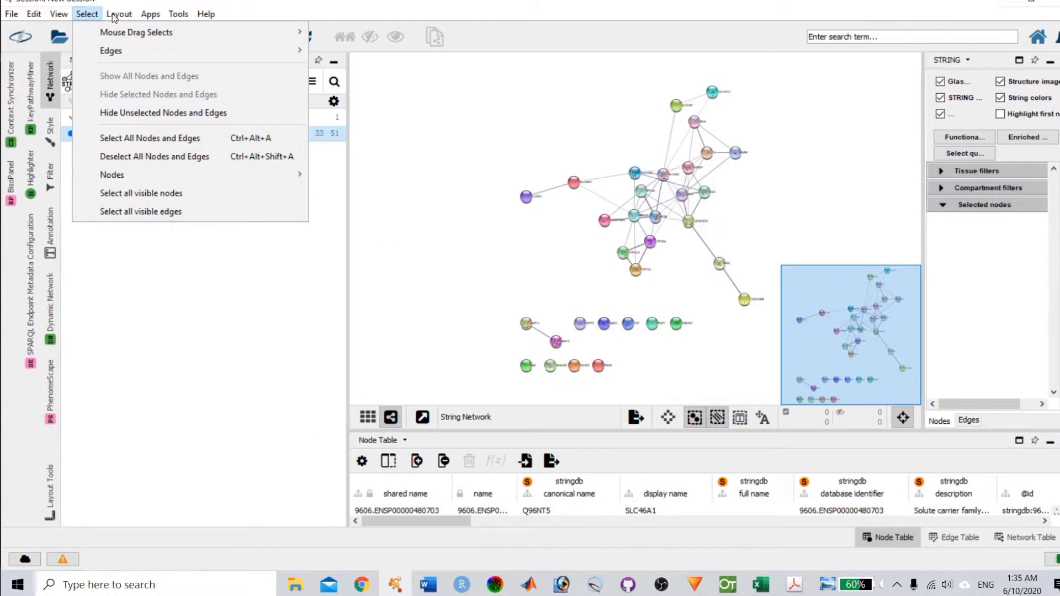
mouse_move(119, 14)
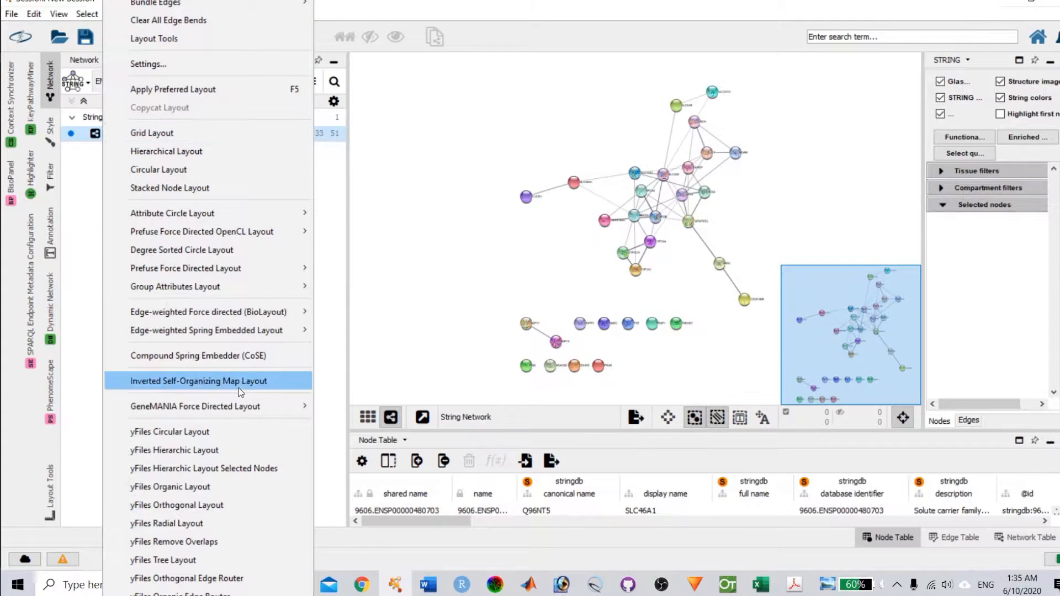
click(226, 484)
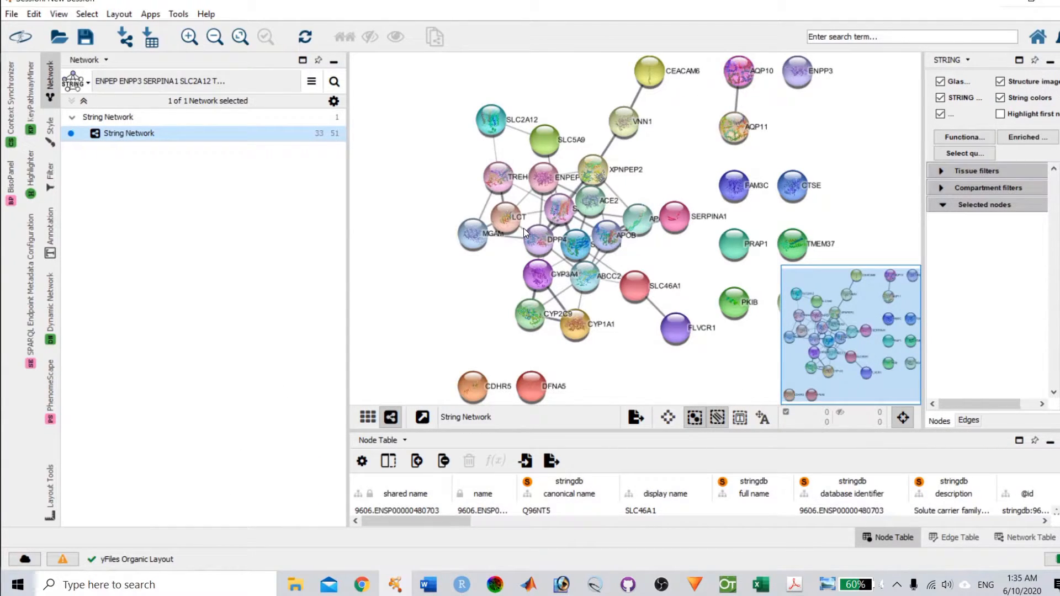
scroll(589, 171, down, 2)
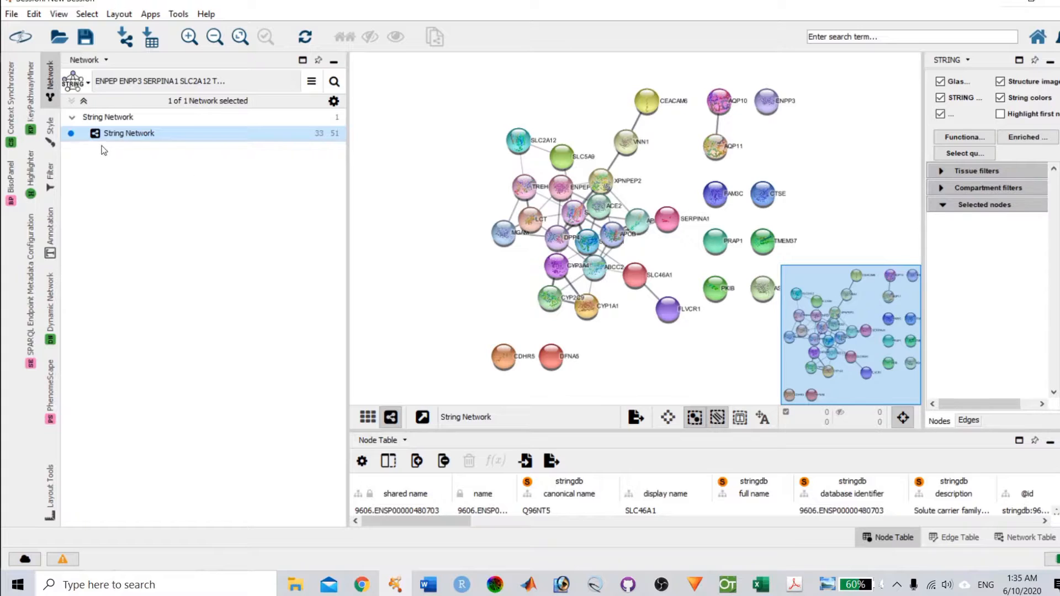
- Browse the available visual styles and try the Nested Network Style on the String Network
click(50, 136)
click(257, 74)
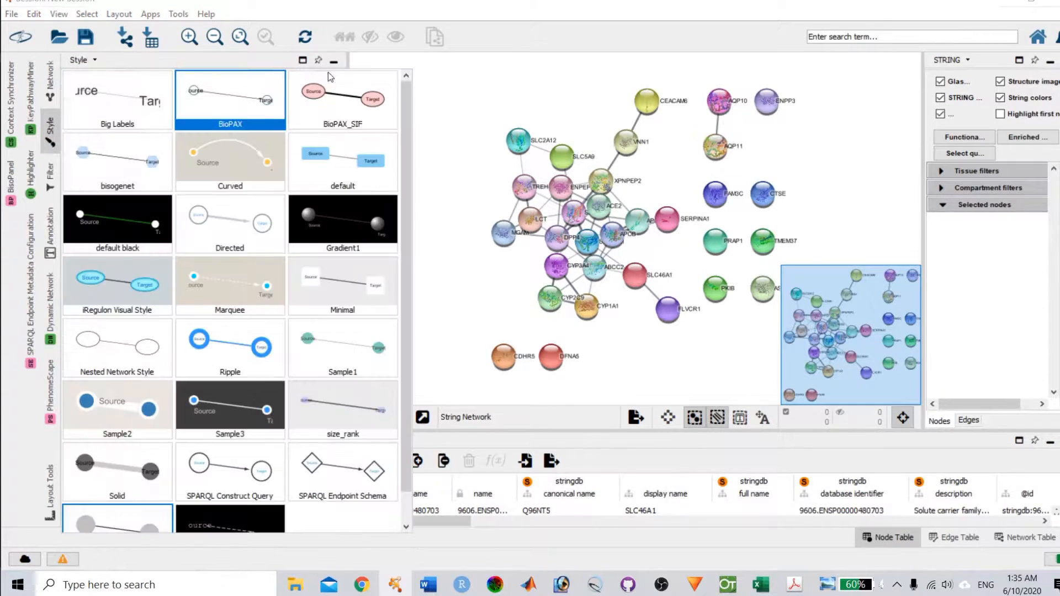
scroll(409, 128, down, 1)
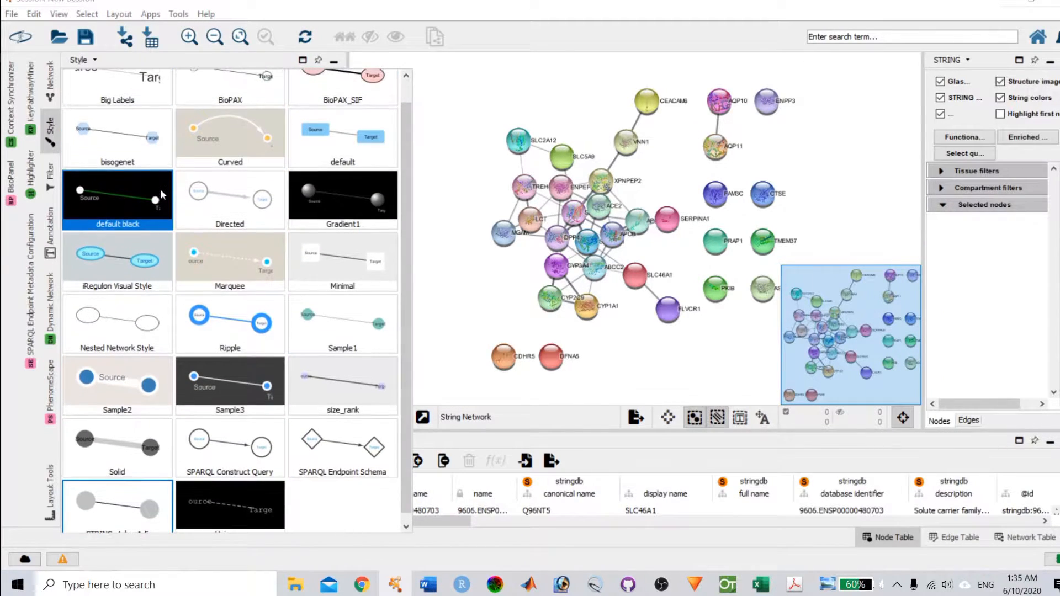
scroll(140, 194, up, 1)
scroll(97, 159, up, 1)
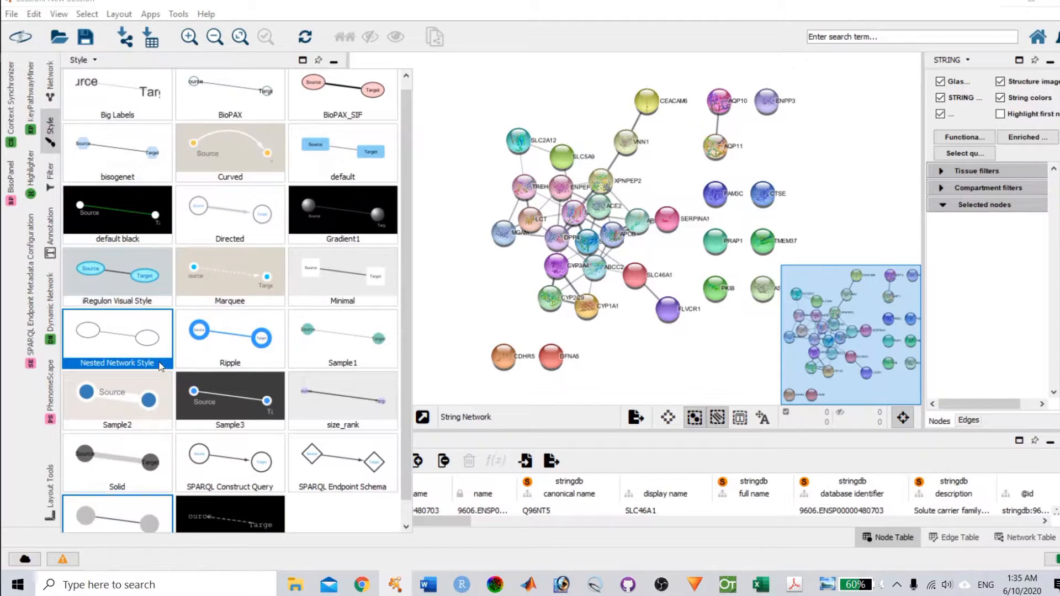
click(125, 340)
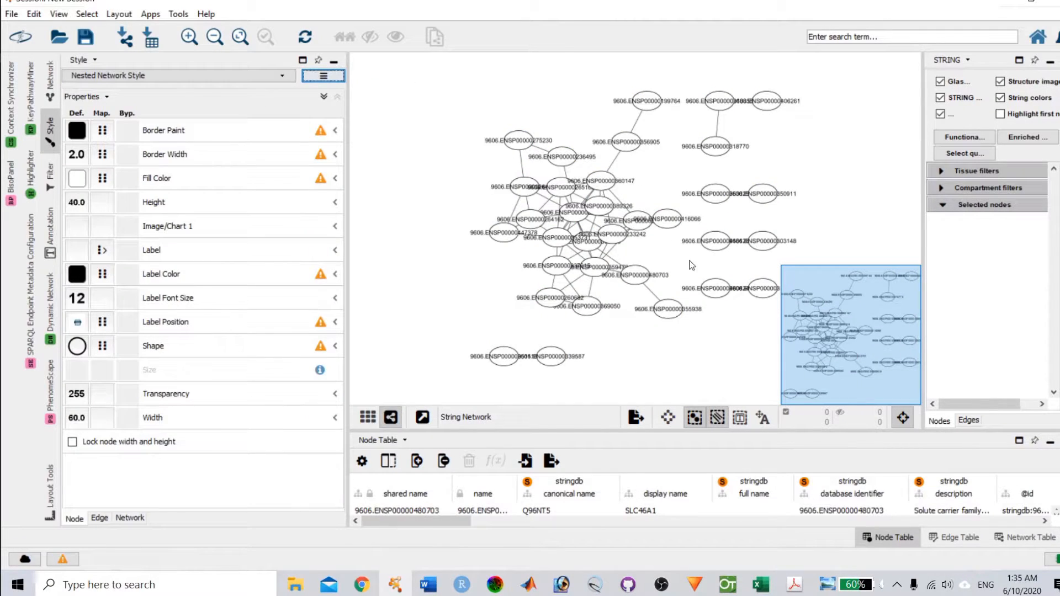
- Try the bisogenet and Big Labels styles on the String Network
click(204, 78)
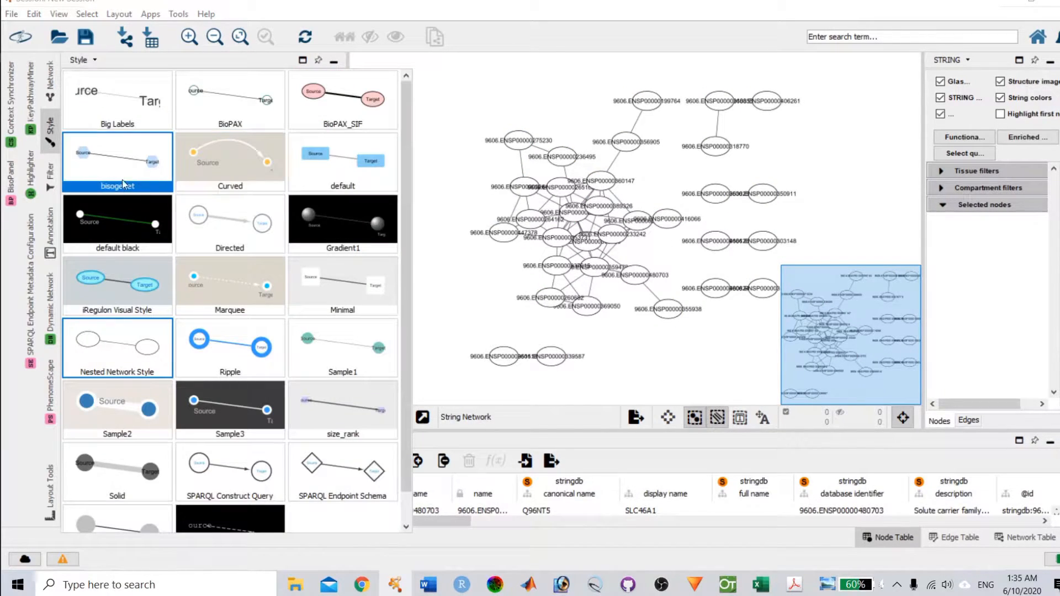
click(117, 165)
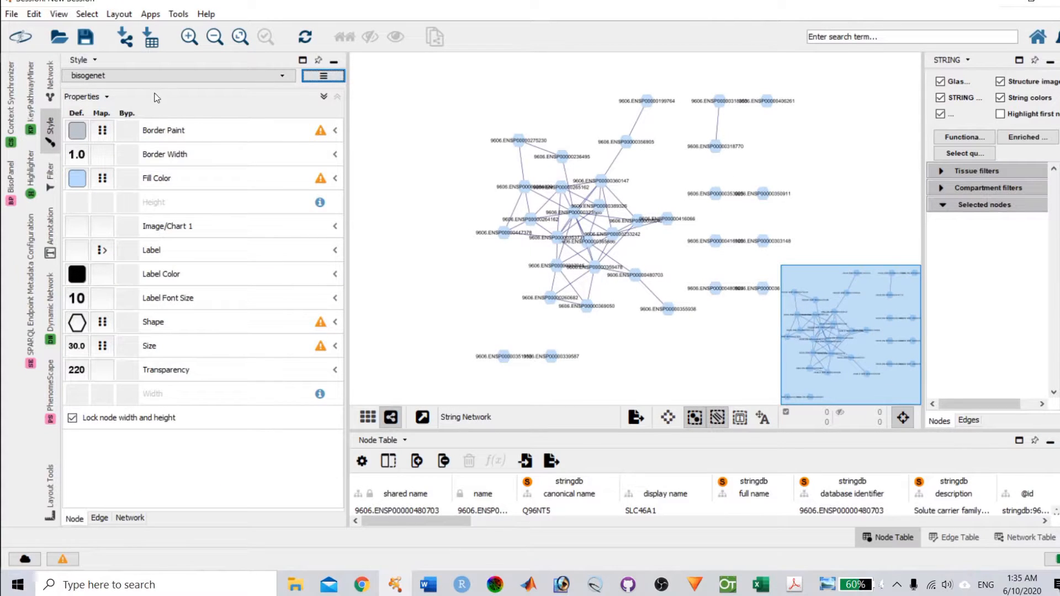
click(154, 75)
click(126, 108)
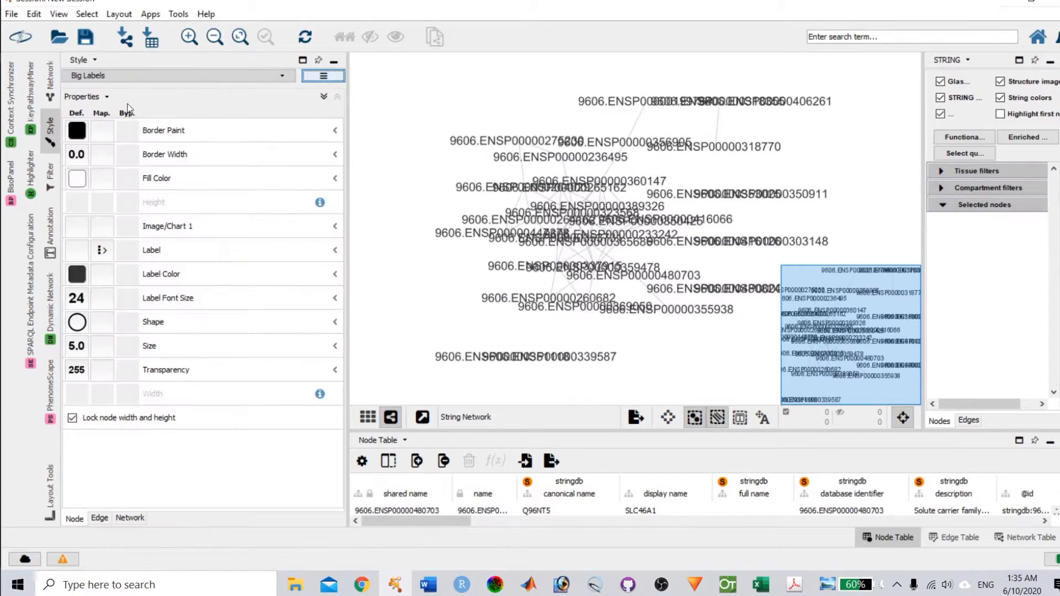
- Try the Curved and Directed styles on the String Network
click(187, 74)
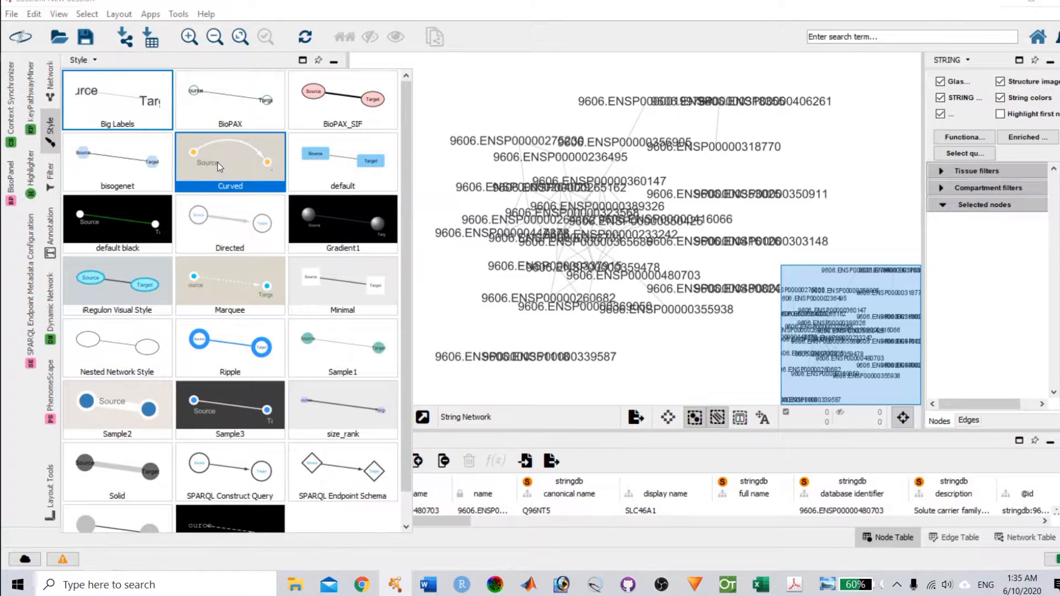
click(218, 163)
click(198, 77)
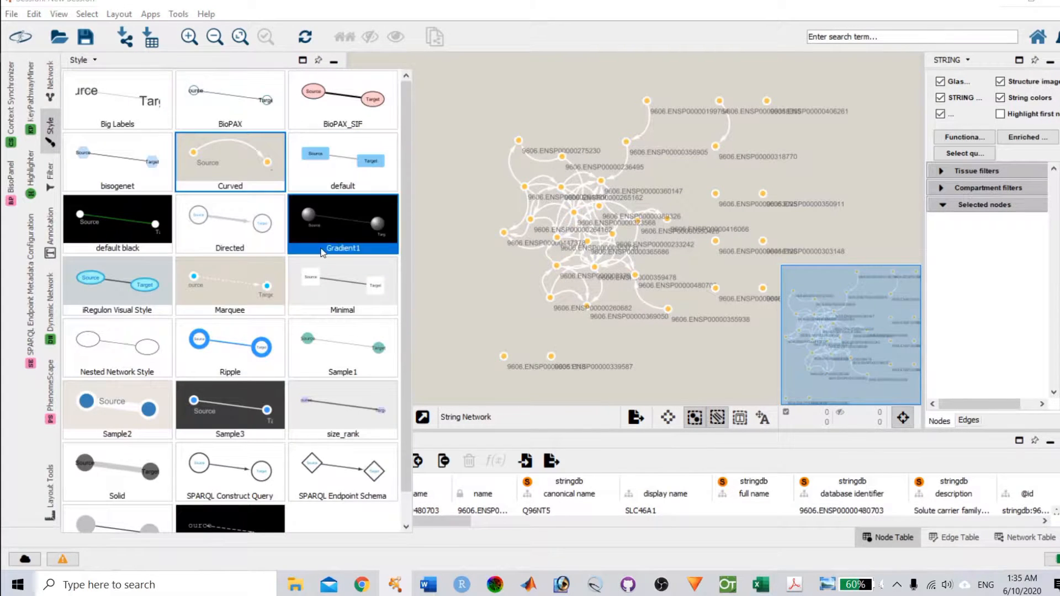
click(243, 237)
- Look through the remaining visual styles and return the String Network to STRING style v1.5
click(182, 77)
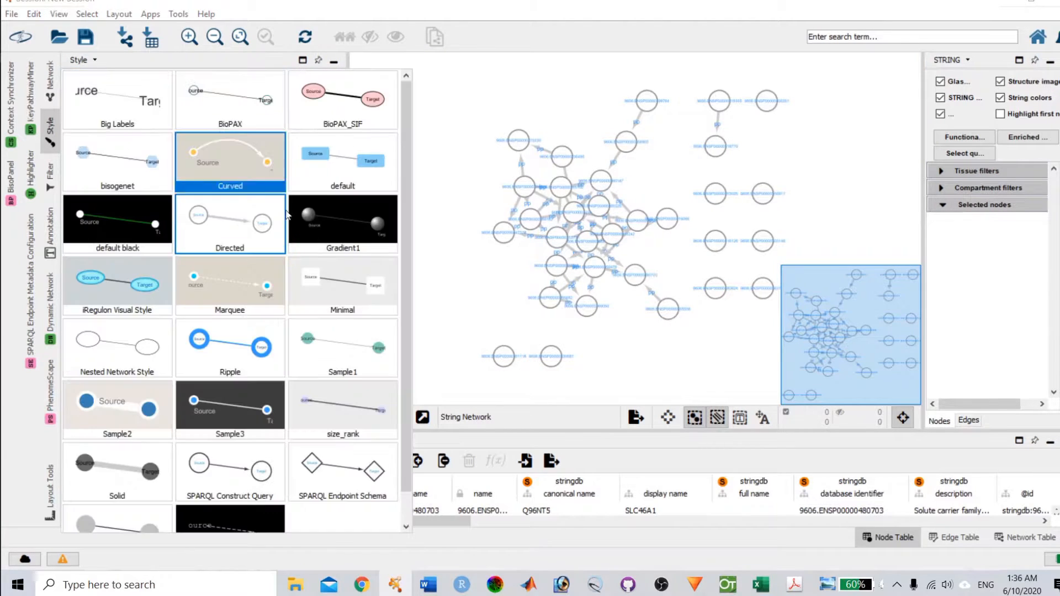
scroll(340, 334, up, 4)
scroll(346, 348, down, 8)
scroll(334, 489, down, 2)
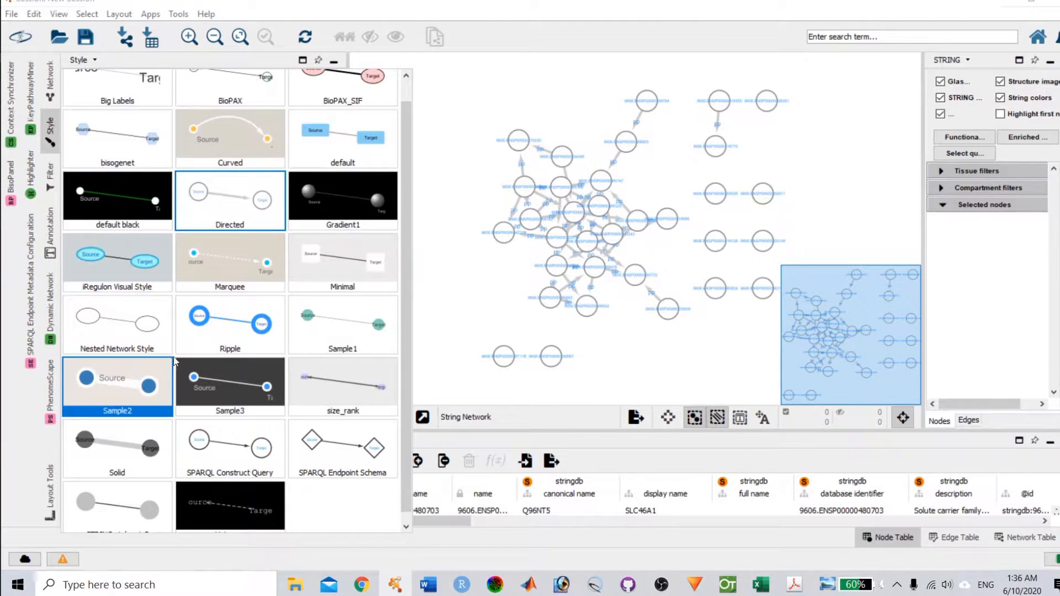
scroll(117, 270, up, 2)
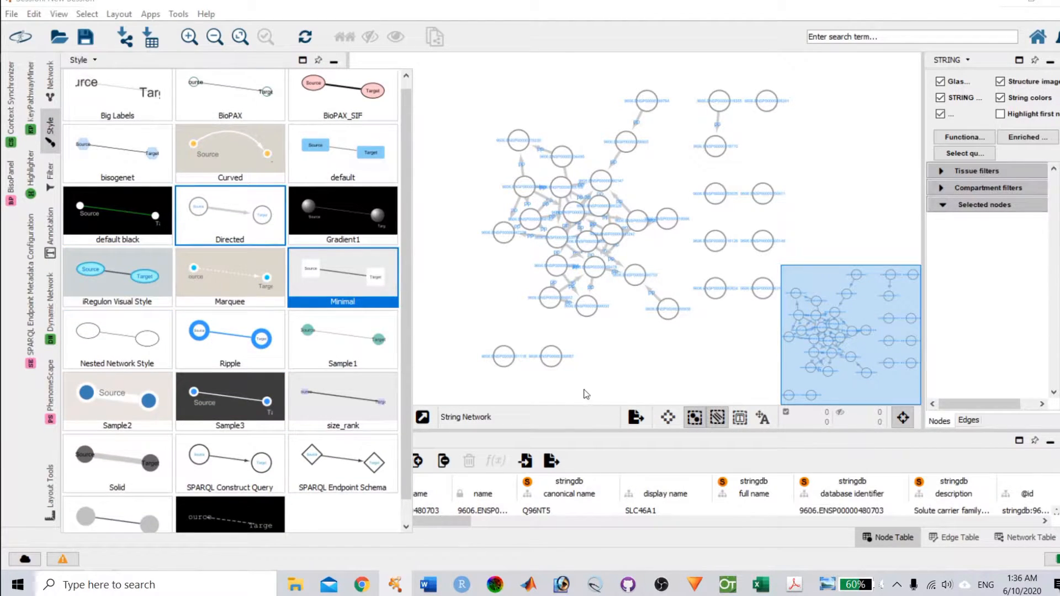
click(647, 356)
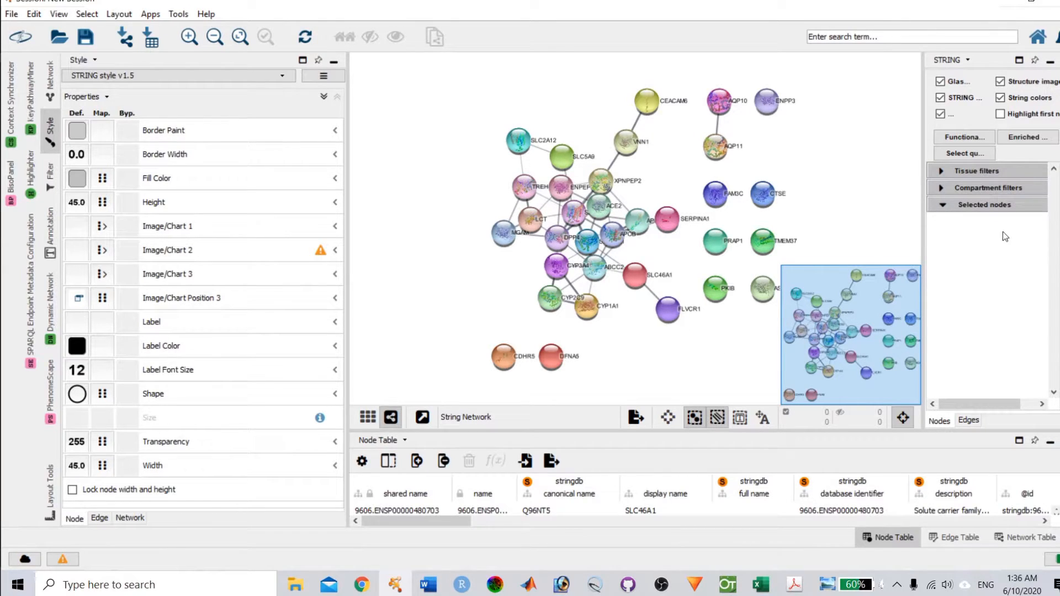
- Turn off the glass ball effect and the STRING style labels for the network's nodes
drag(923, 235, 881, 235)
click(898, 81)
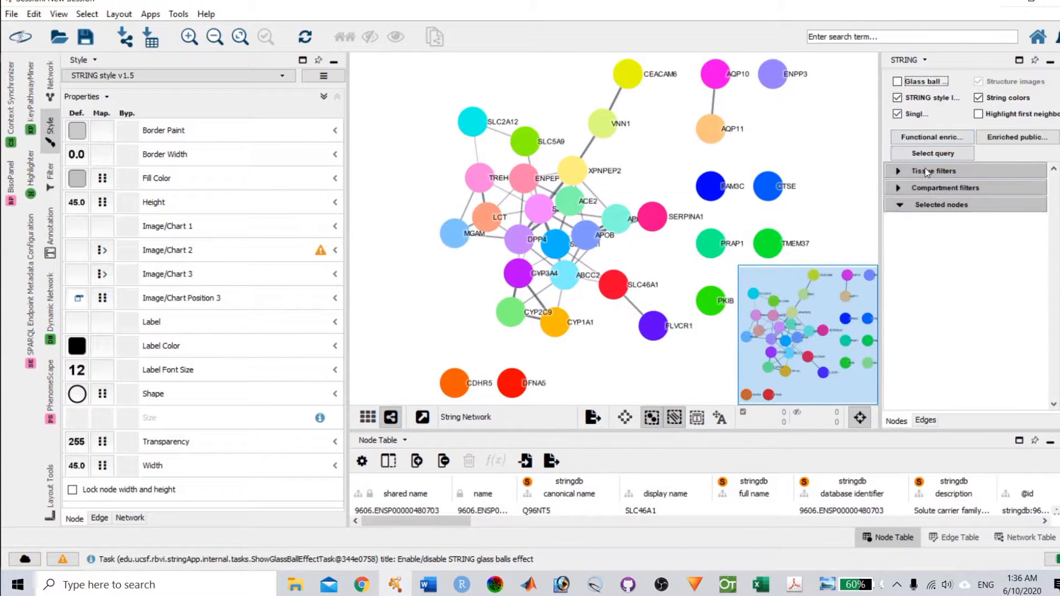
click(900, 98)
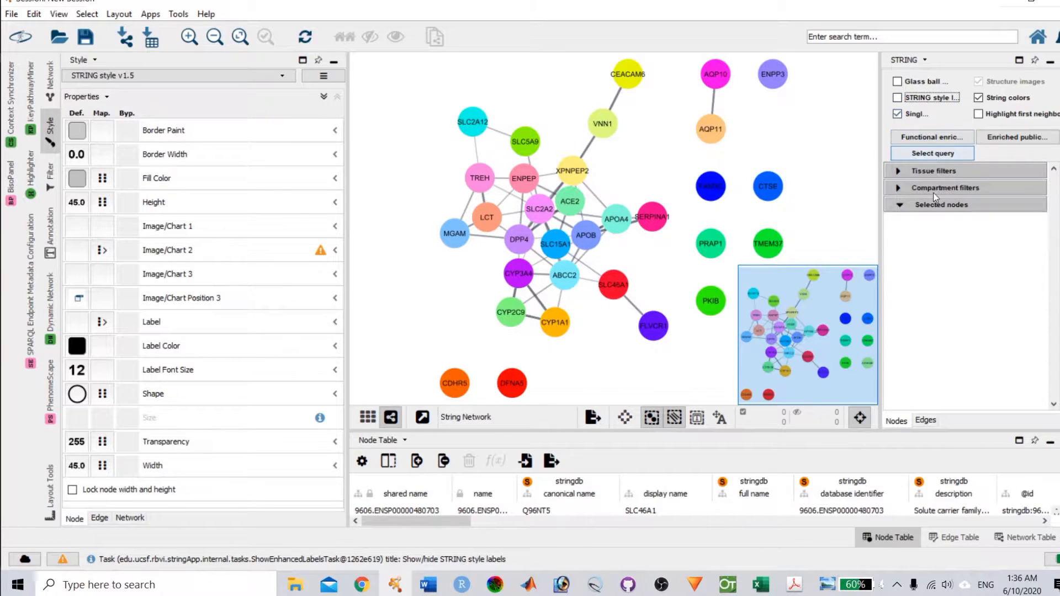
- Hide the singletons and turn off the String colors in the network
drag(880, 146, 853, 145)
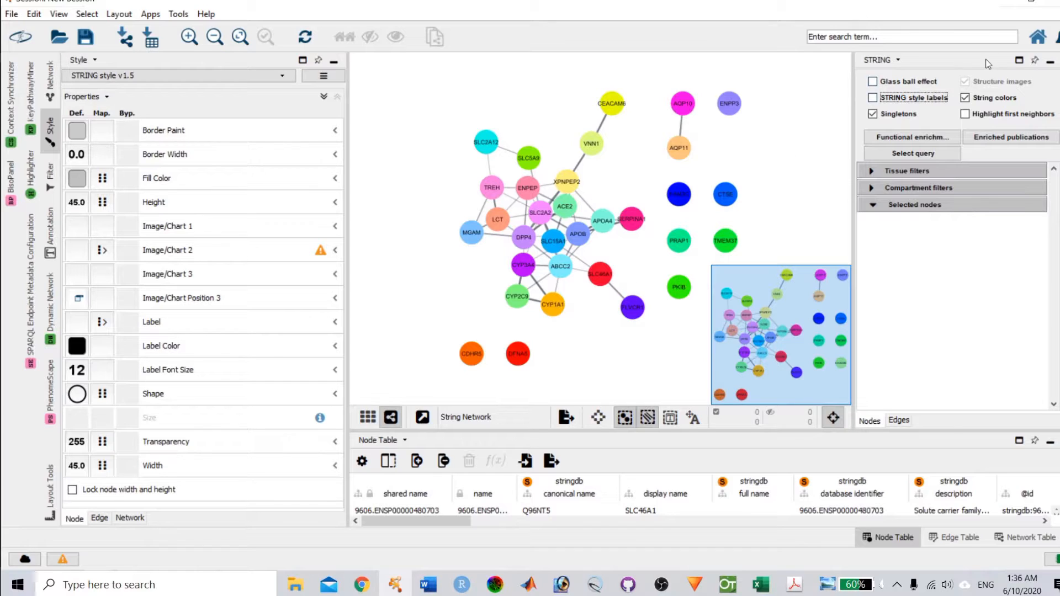
click(873, 114)
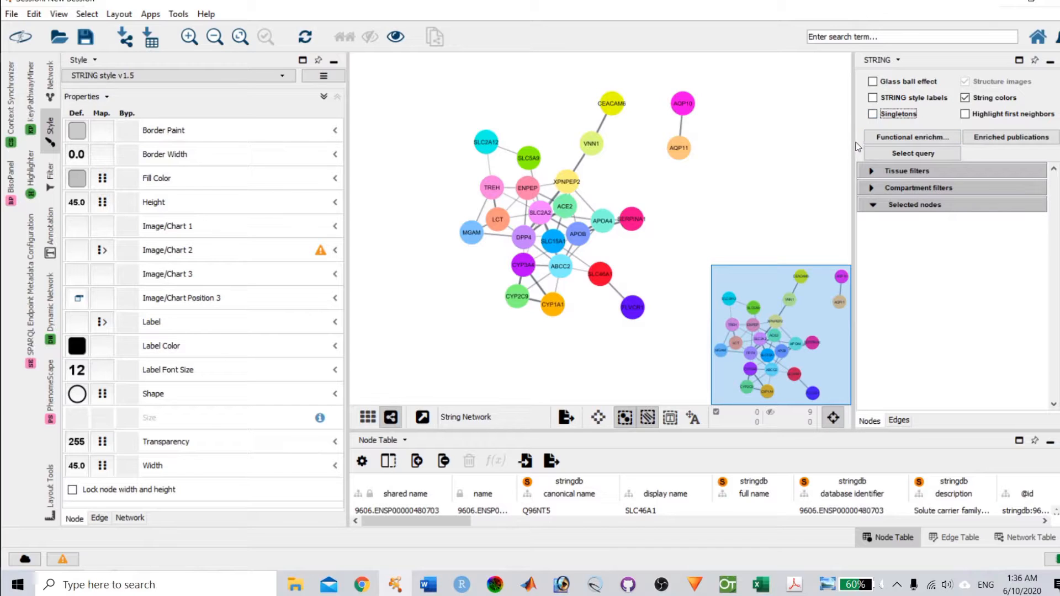
drag(853, 145, 827, 155)
click(941, 99)
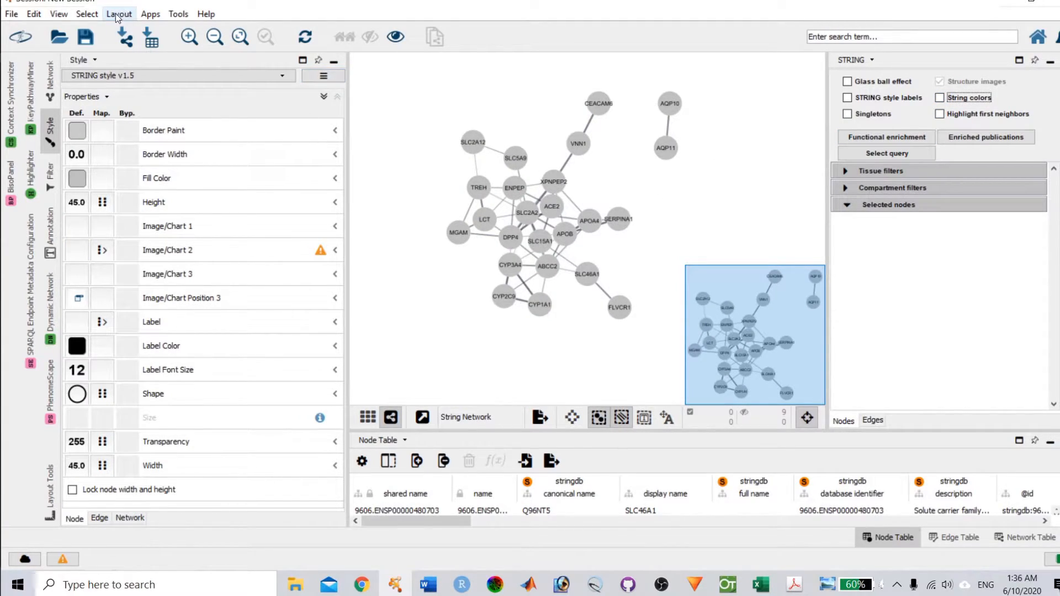
- Arrange the network with the yFiles Circular Layout and inspect its nodes and edges up close
click(84, 16)
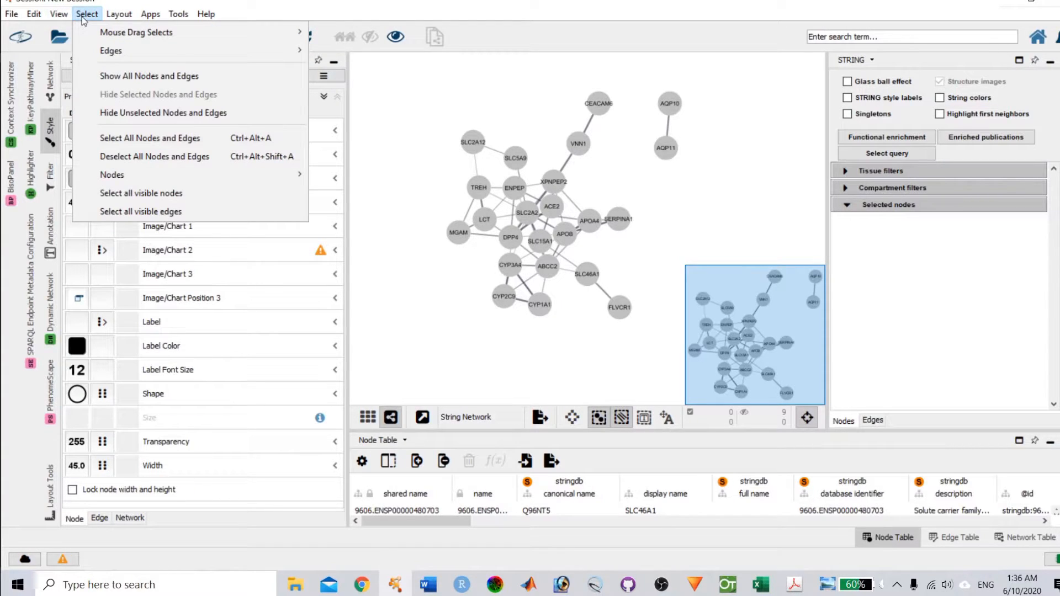
click(119, 13)
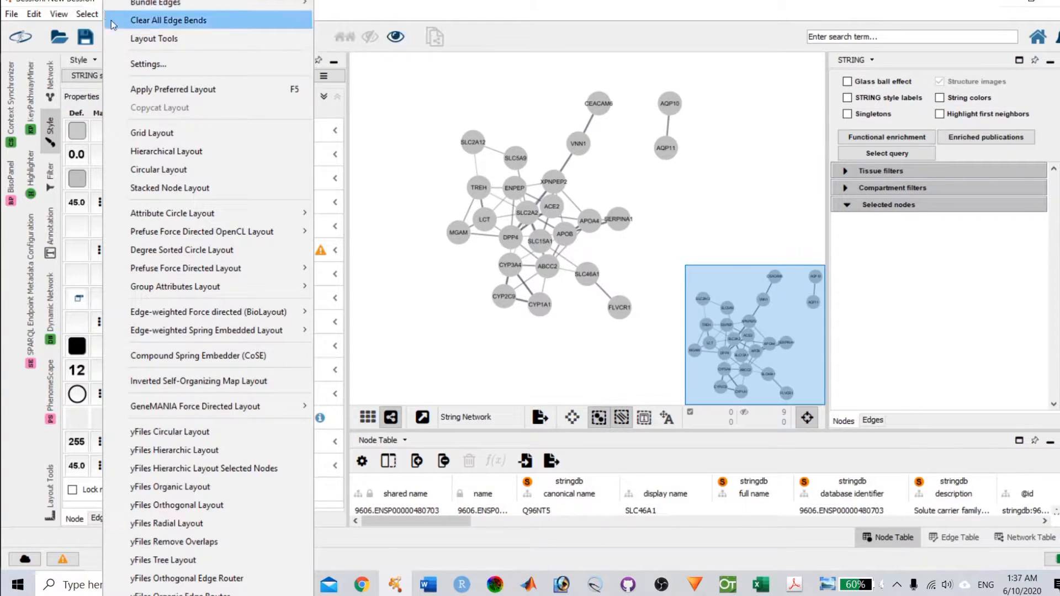
click(190, 432)
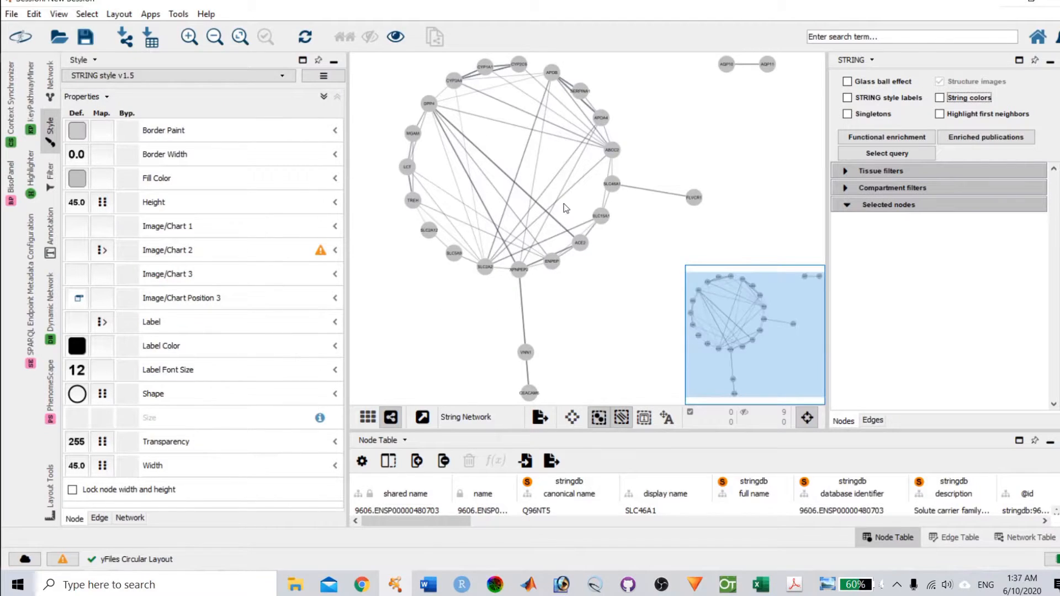
scroll(515, 189, up, 5)
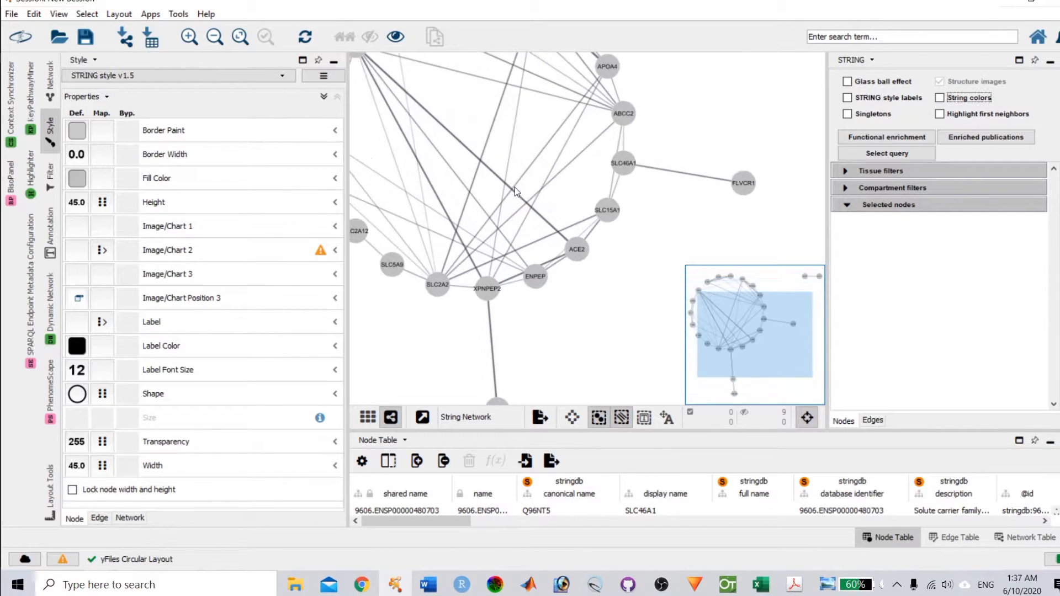
scroll(514, 187, down, 5)
scroll(514, 188, down, 2)
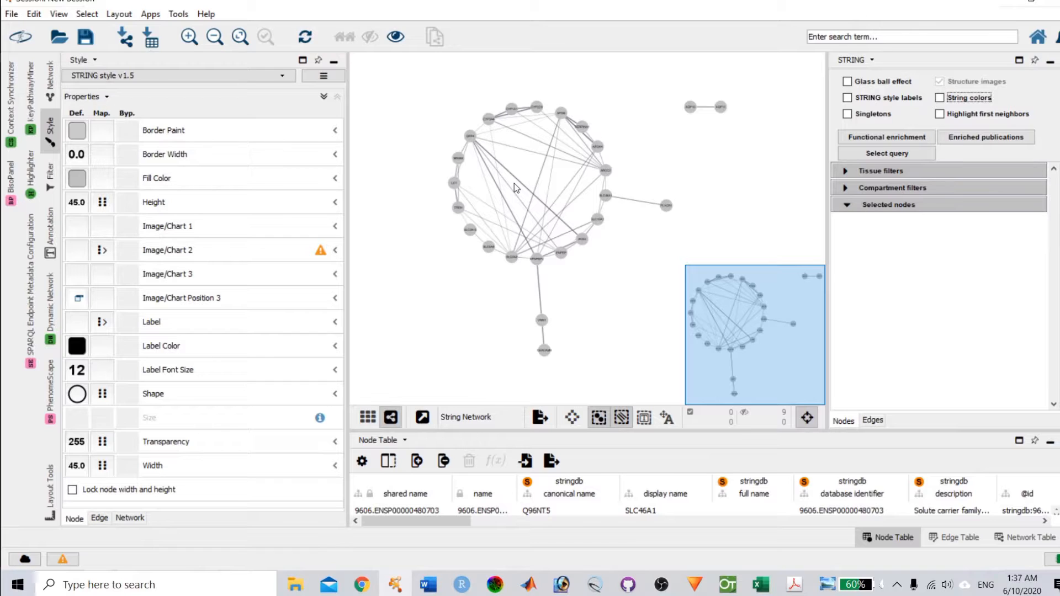
scroll(531, 147, up, 6)
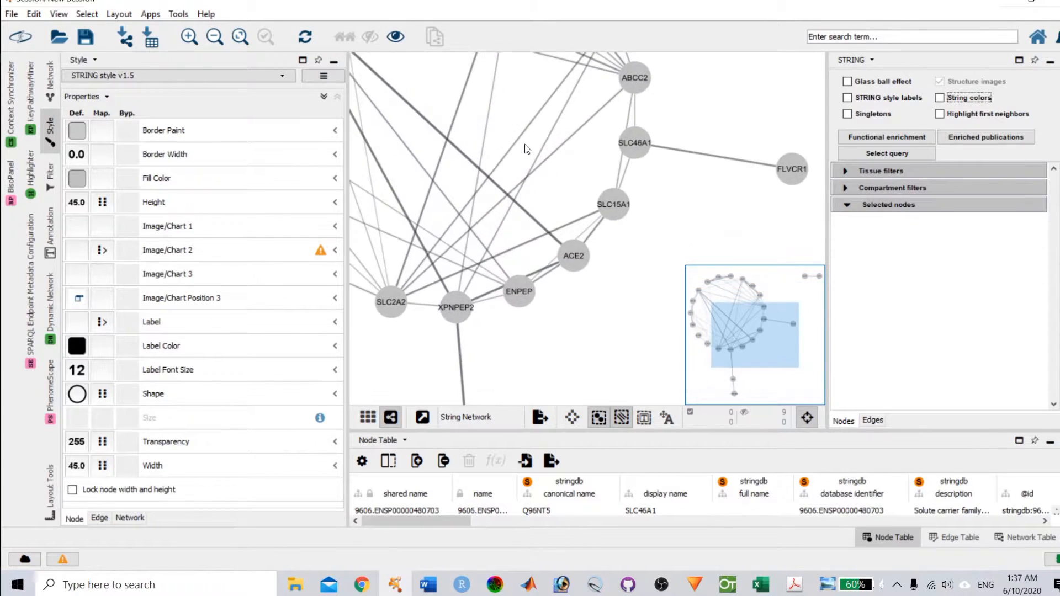
scroll(528, 149, down, 8)
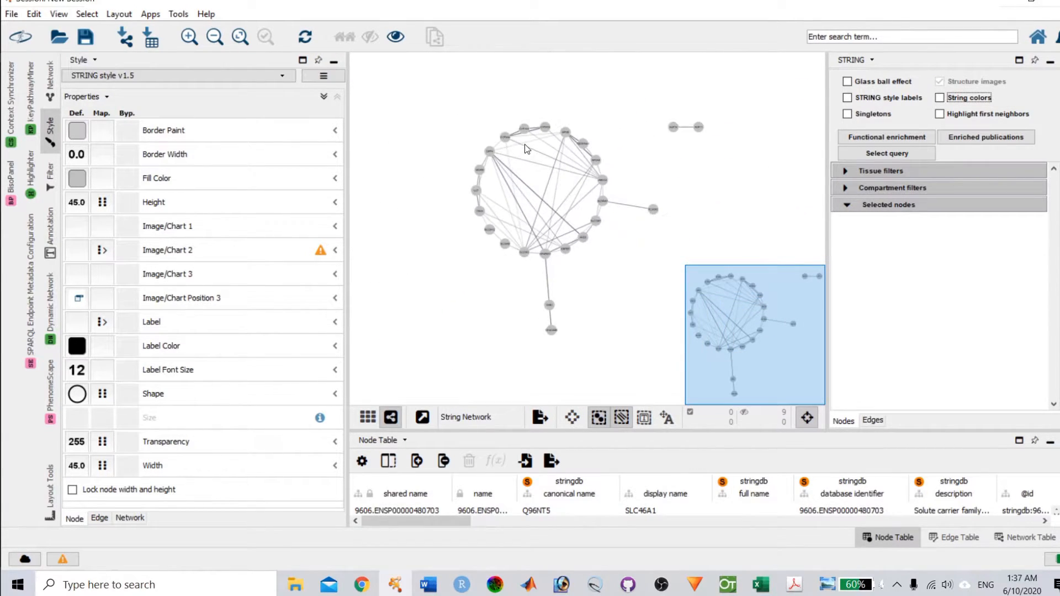
- Arrange the network with the yFiles Hierarchic Layout
click(118, 15)
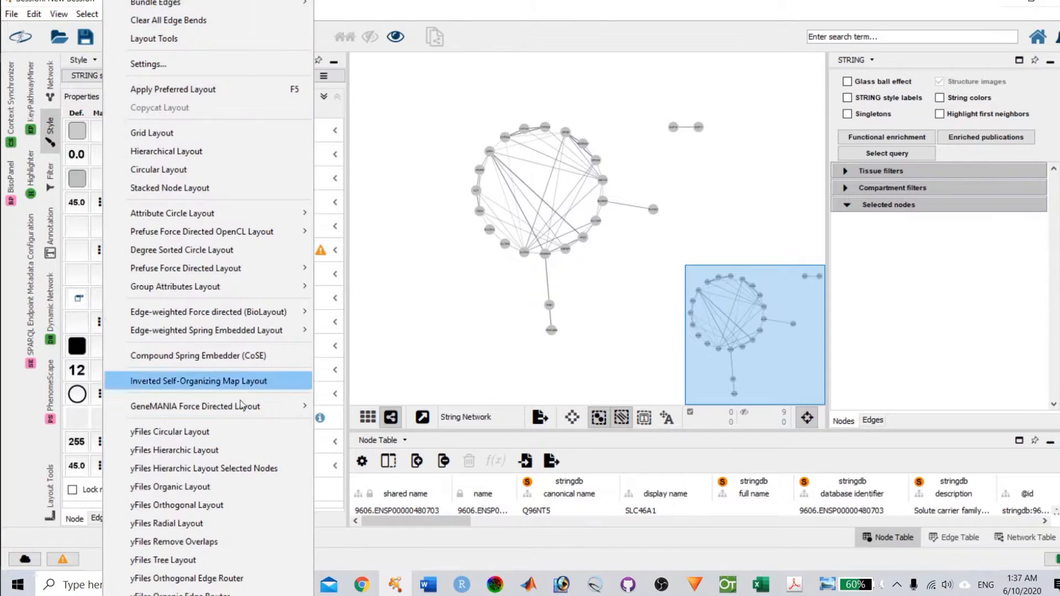
click(239, 453)
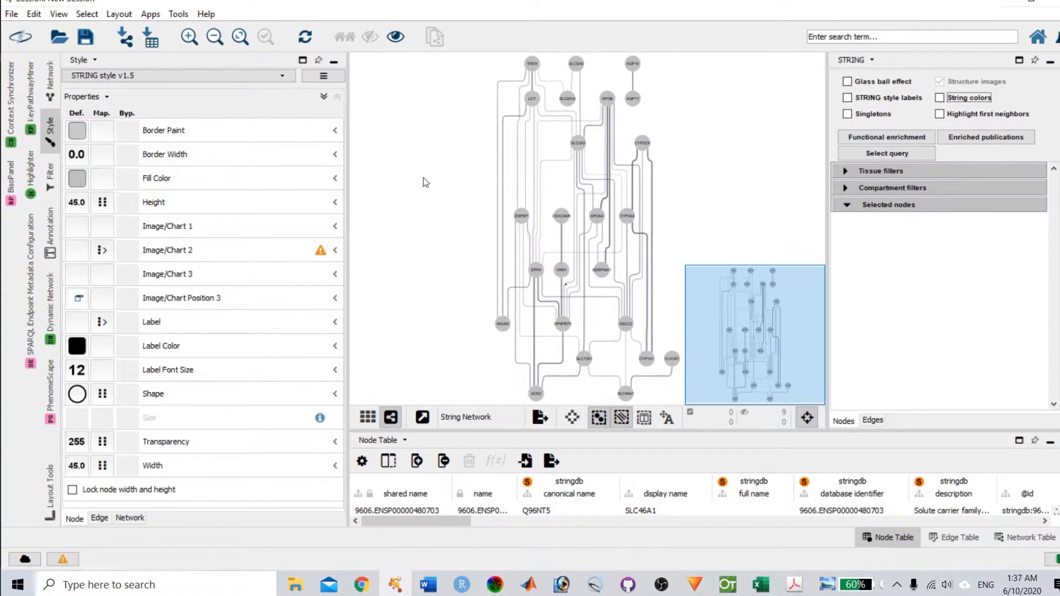
click(120, 14)
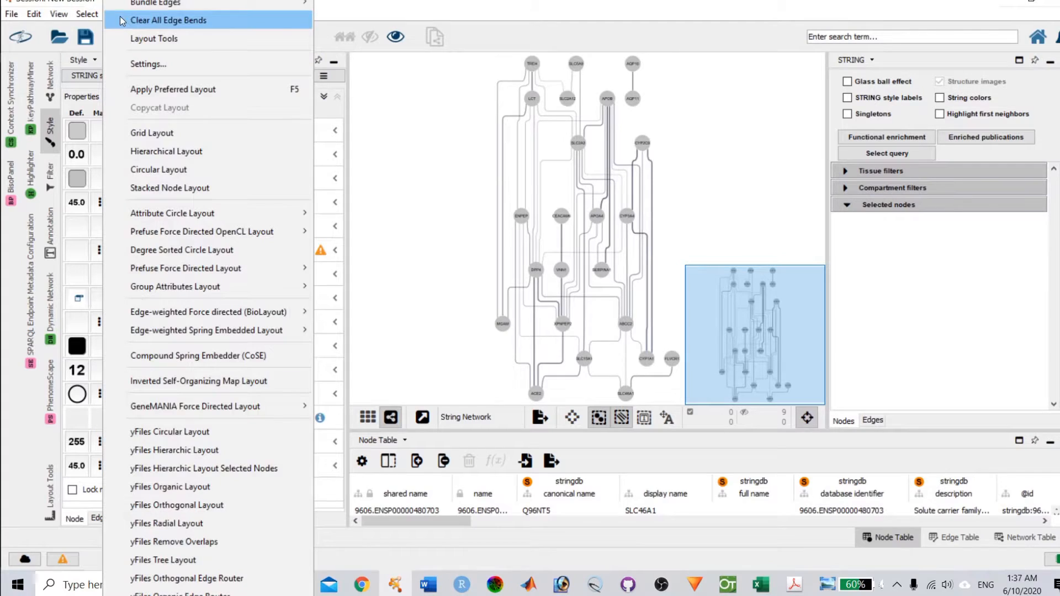
- Turn on the String colors and arrange the network with the yFiles Organic Layout
click(946, 98)
click(943, 97)
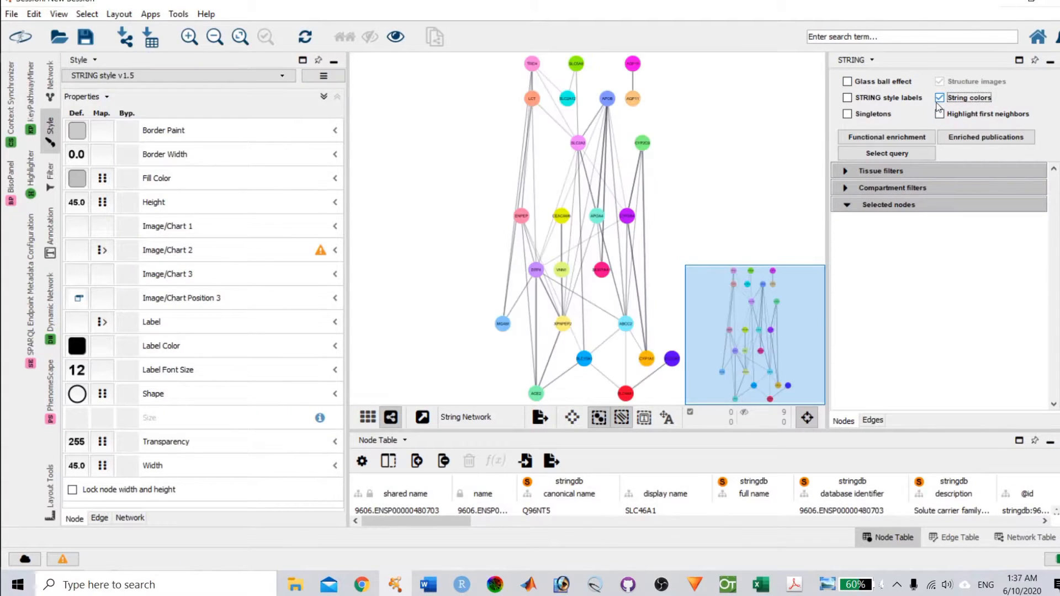
click(139, 16)
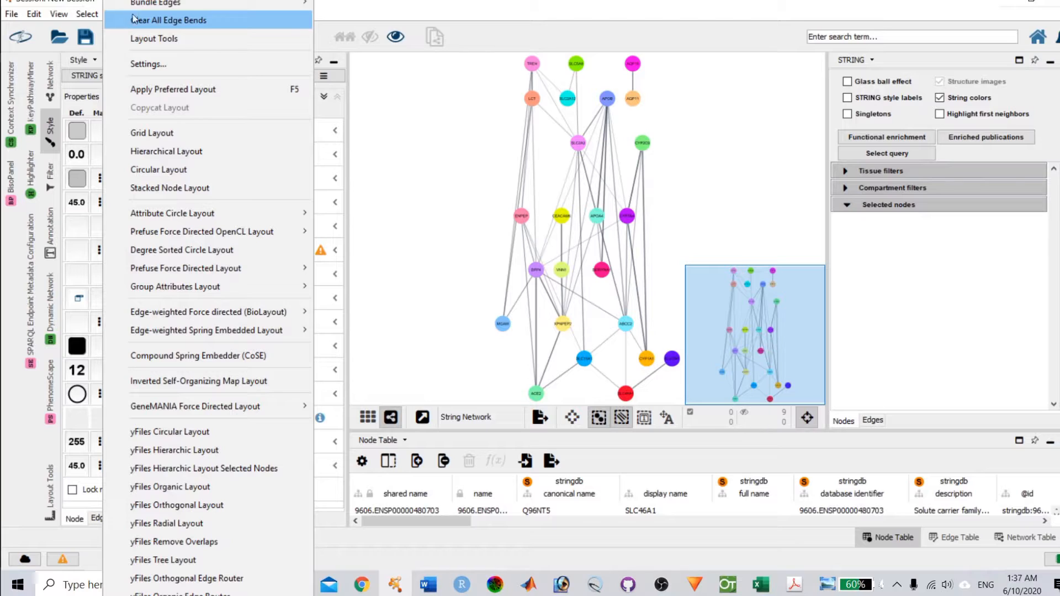
click(124, 14)
click(111, 15)
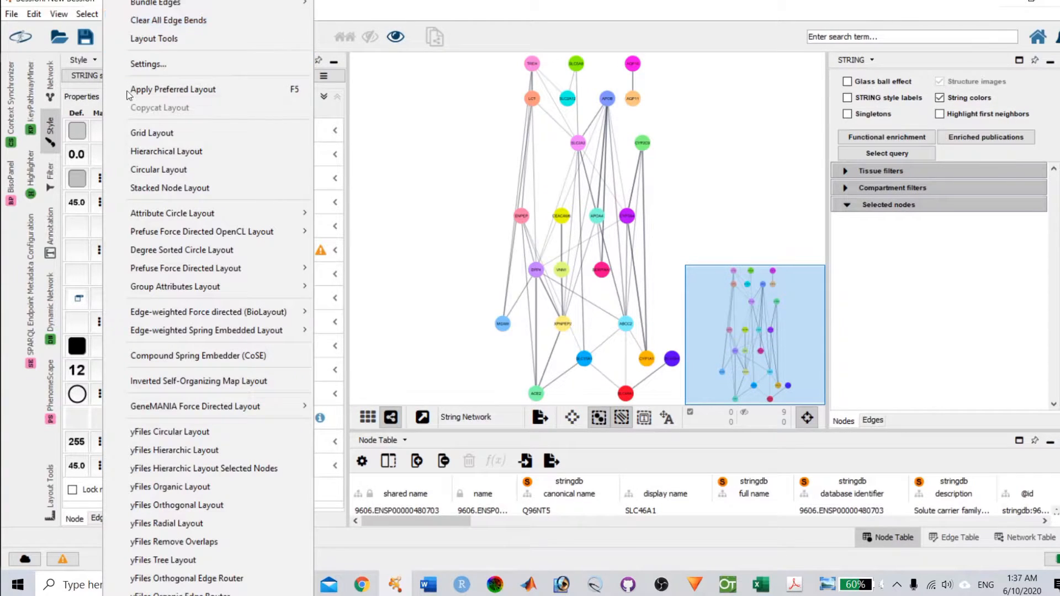
click(202, 488)
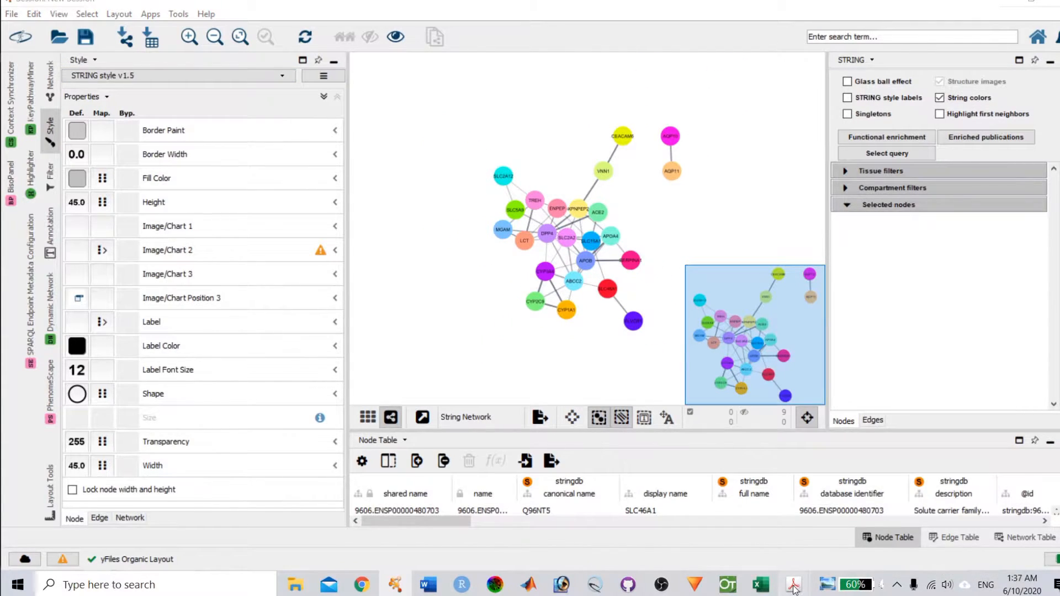
- Switch to Adobe Acrobat, examine the finished example interaction network in the PDF, and return to Cytoscape
mouse_move(794, 585)
click(942, 533)
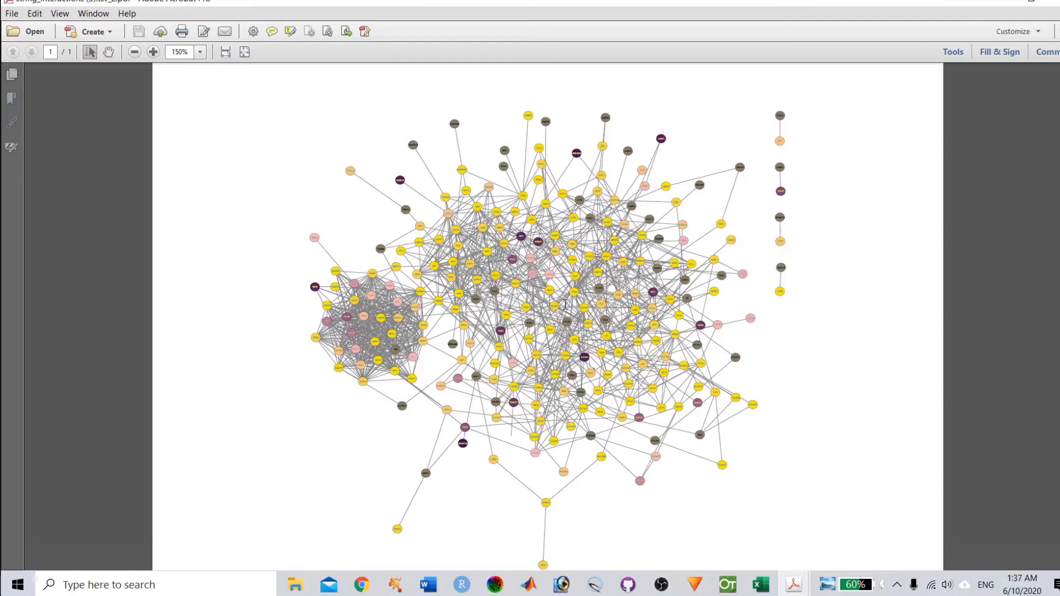
scroll(596, 294, down, 2)
scroll(546, 289, up, 2)
click(999, 3)
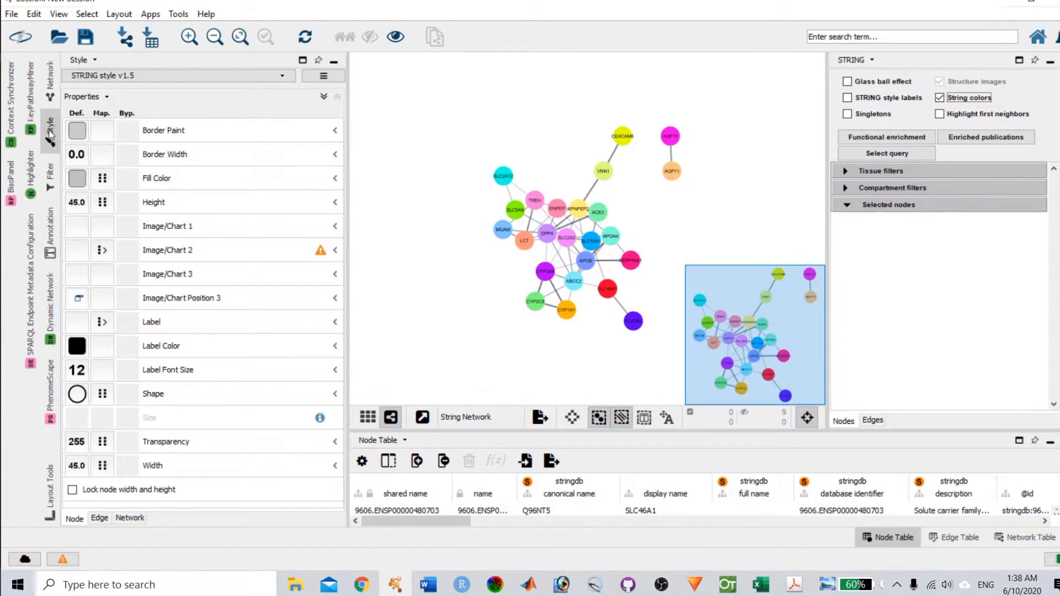
- Set the default node border paint to black and the border width to 2.0
click(76, 521)
click(78, 140)
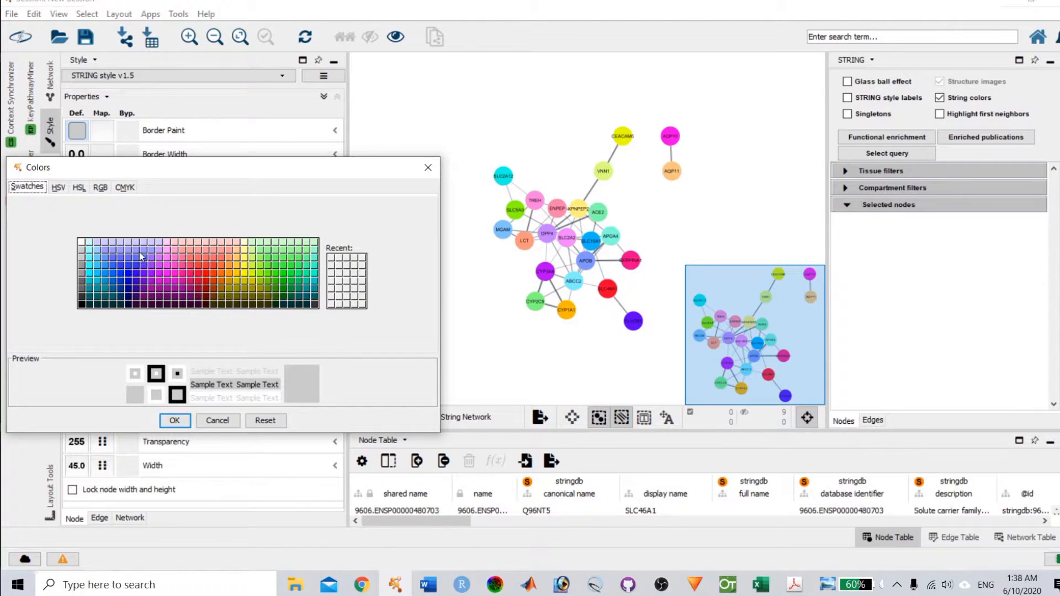
click(81, 304)
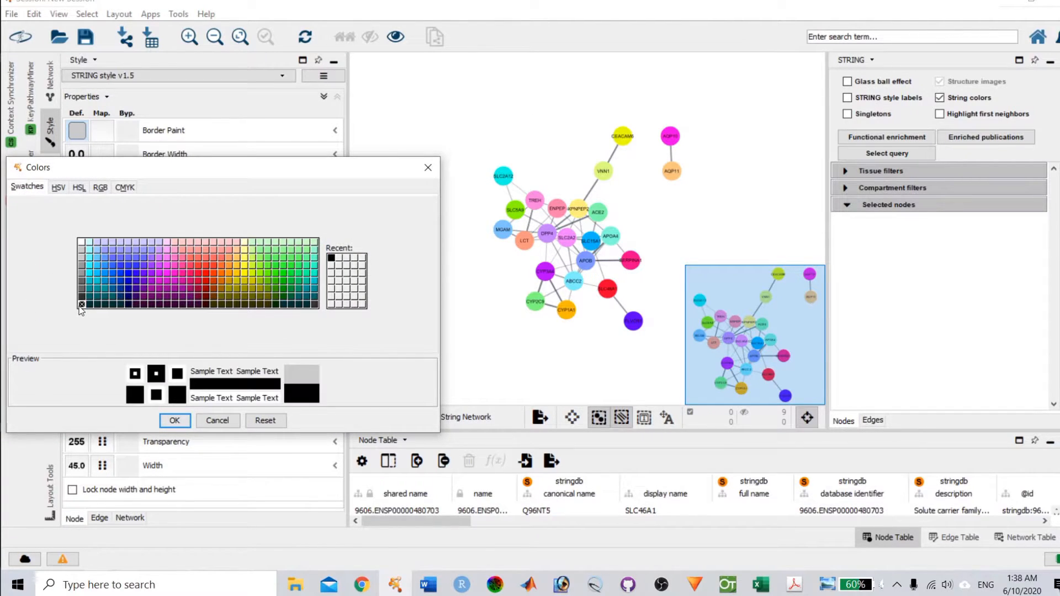
click(174, 422)
click(76, 154)
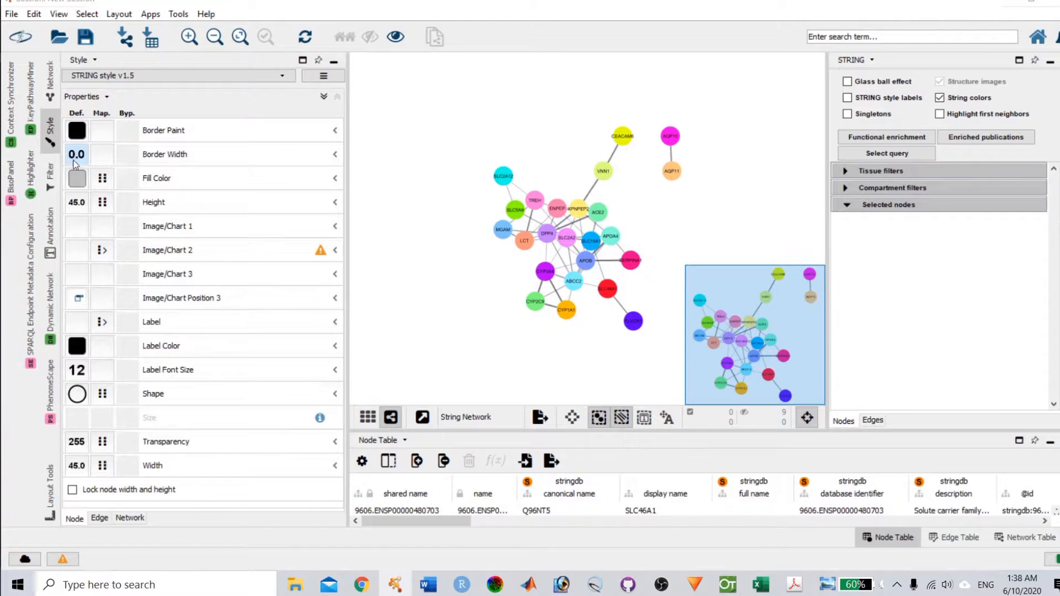
double_click(365, 334)
text(2.0)
click(314, 364)
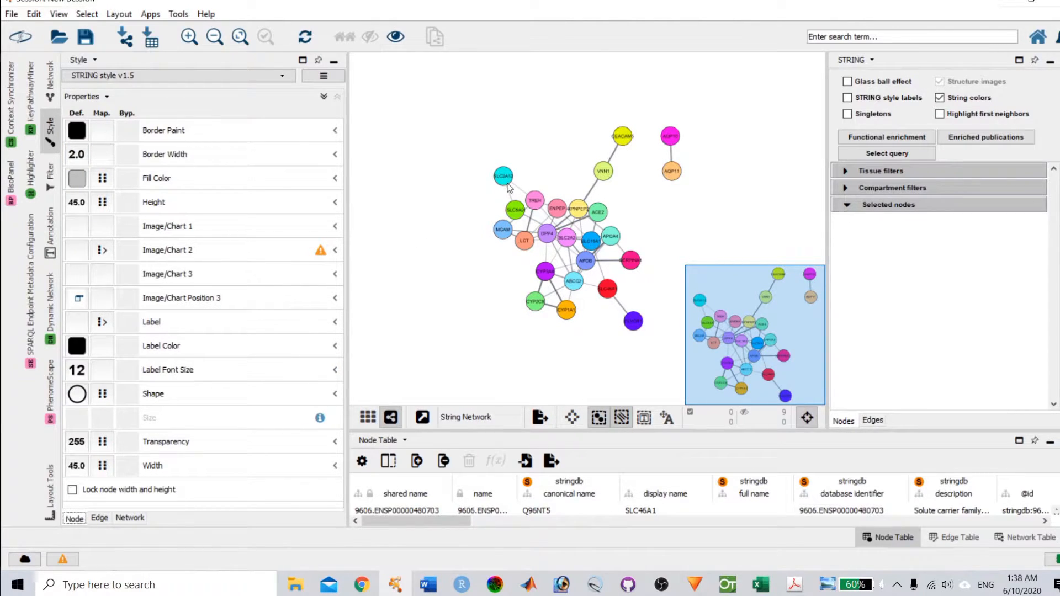
- Expand the node fill color mapping and set the default fill color to yellow
click(80, 181)
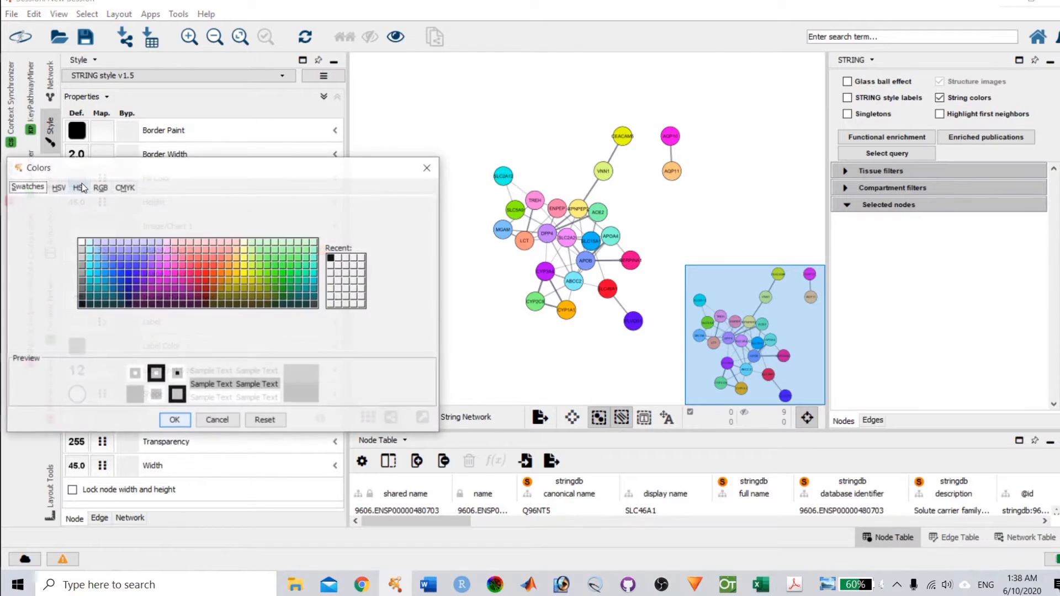
click(428, 168)
click(103, 177)
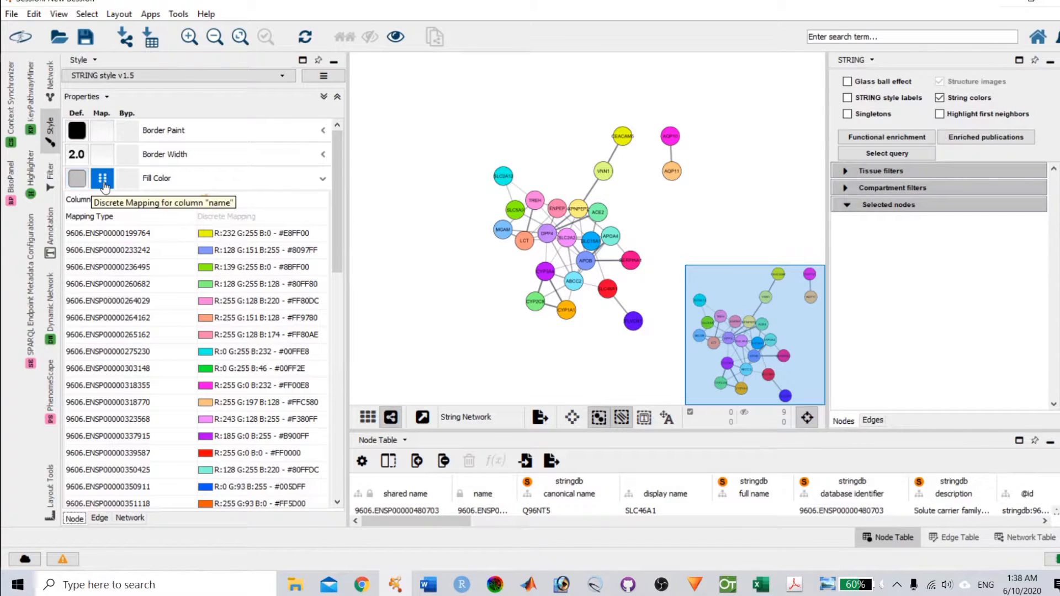
click(81, 185)
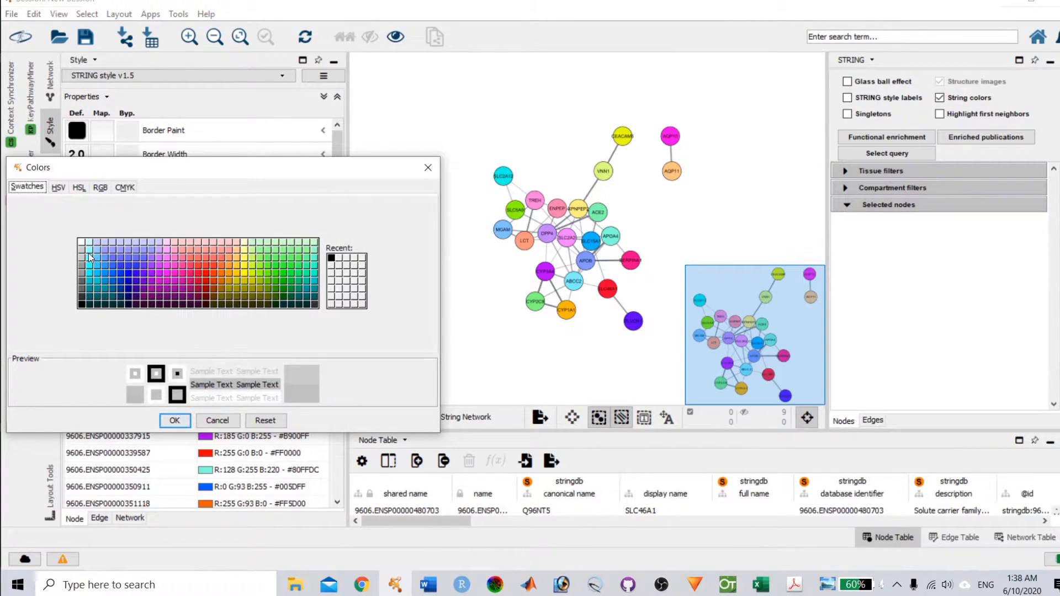
click(90, 249)
click(135, 266)
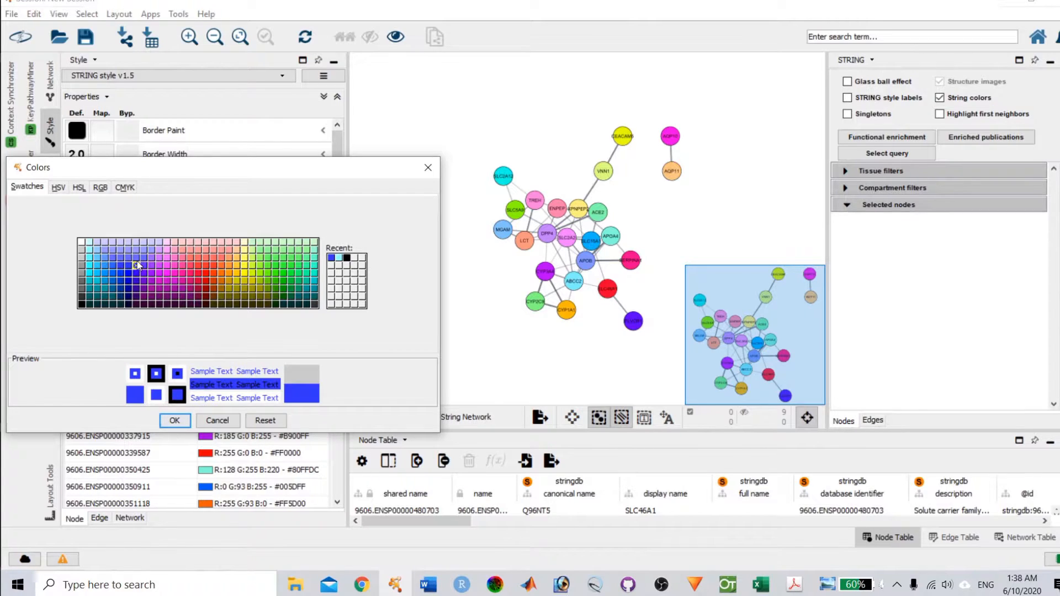
click(244, 273)
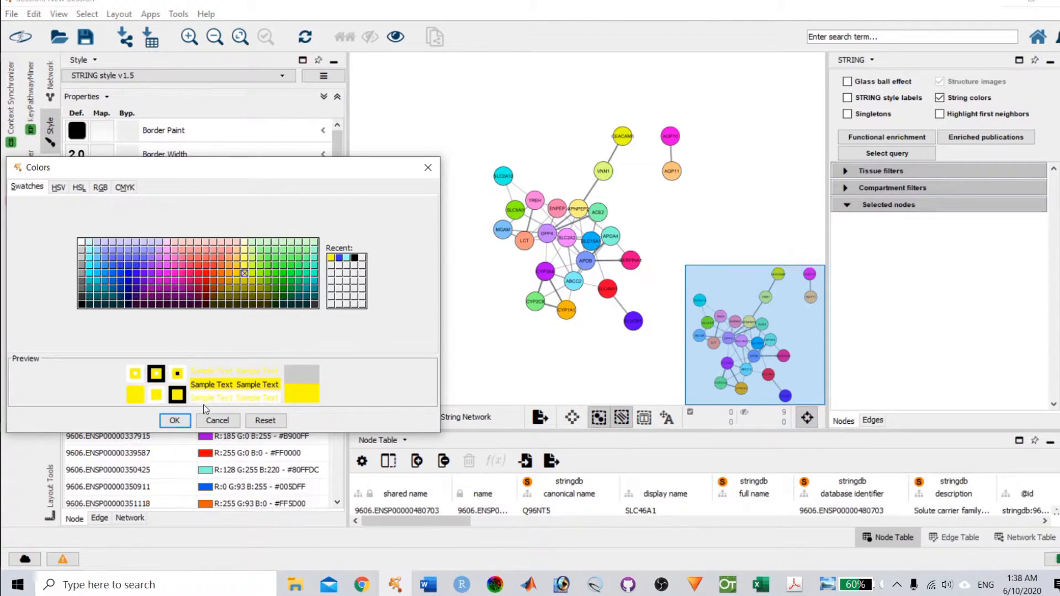
click(174, 420)
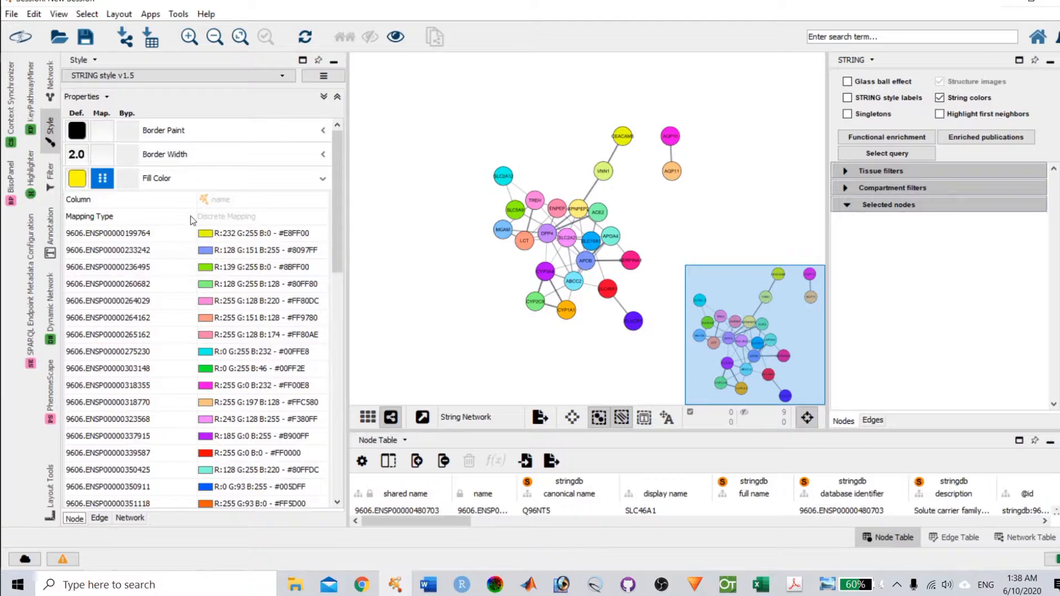
click(291, 200)
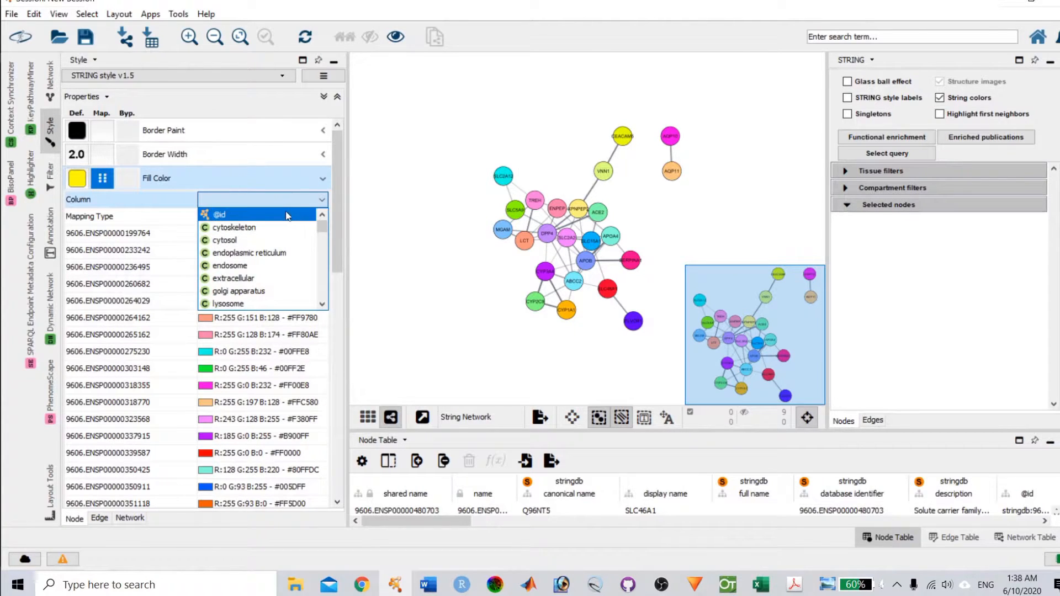
click(252, 195)
click(269, 205)
click(307, 181)
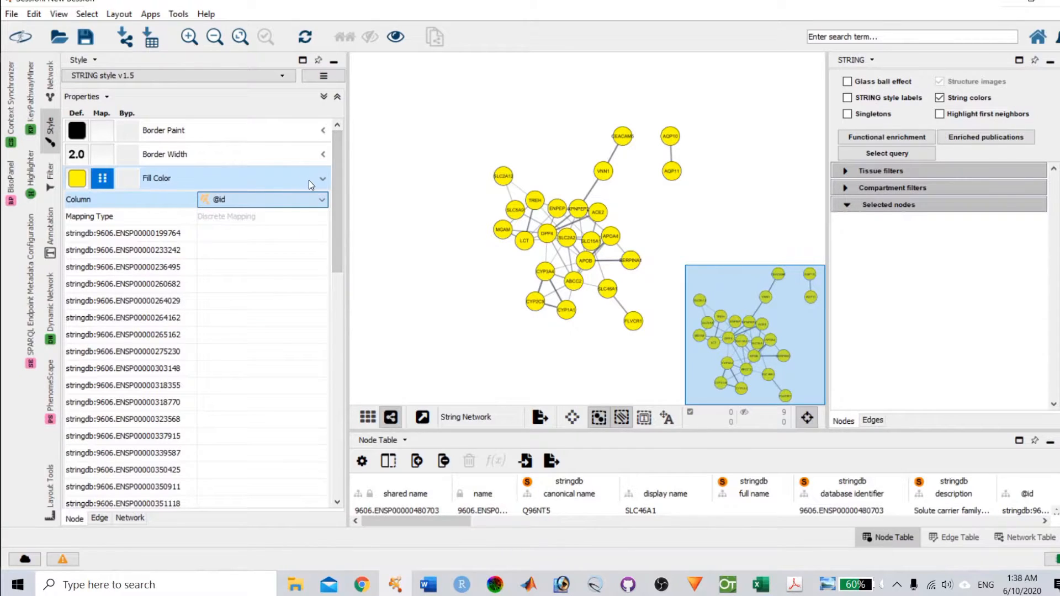
click(103, 181)
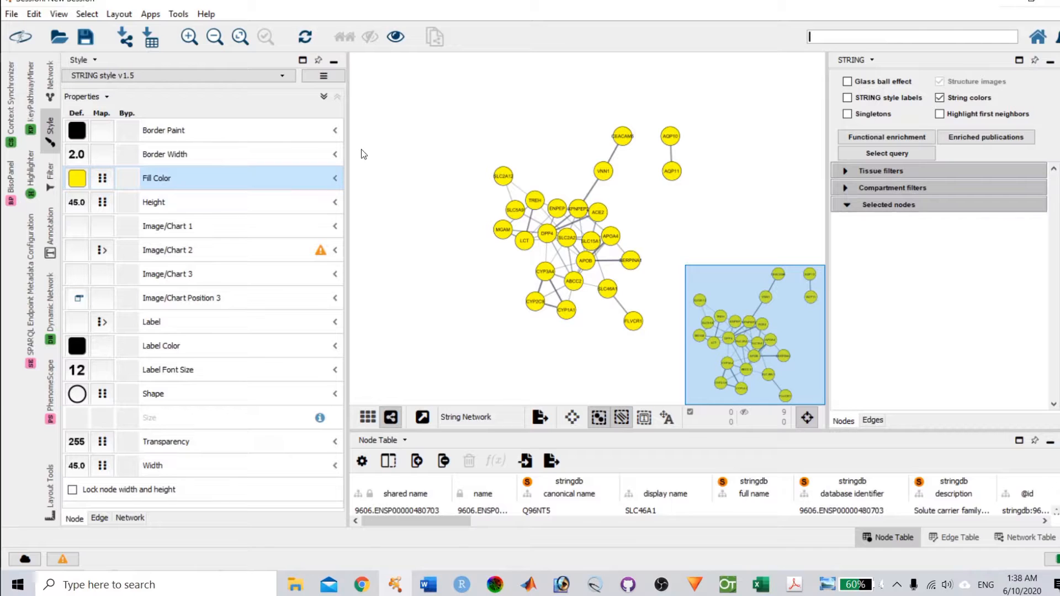
scroll(576, 235, up, 4)
scroll(577, 235, down, 3)
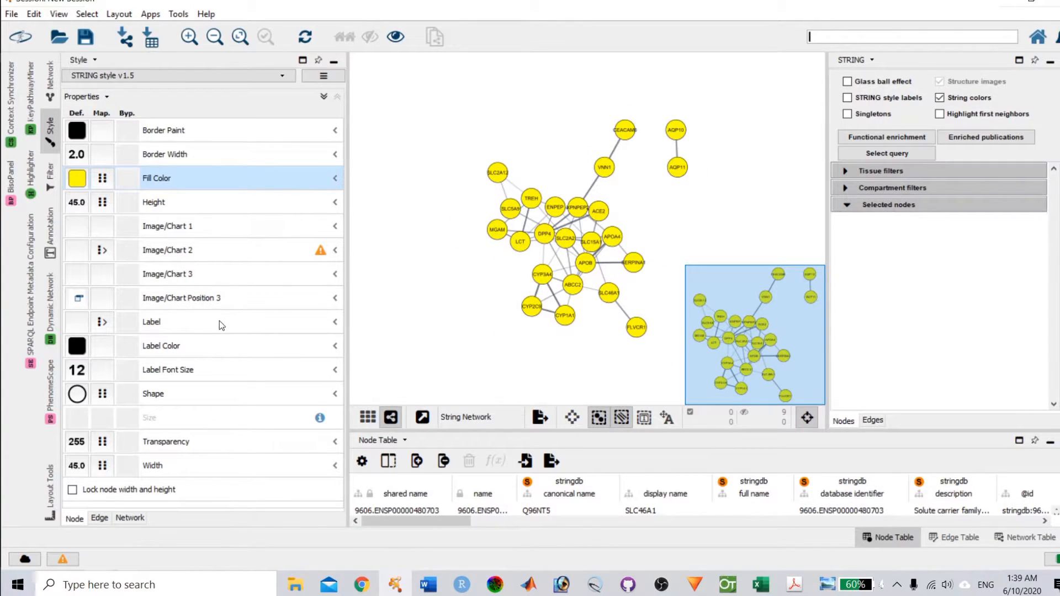
- Set the default node shape to Diamond and remove the shape mapping based on node type
click(77, 394)
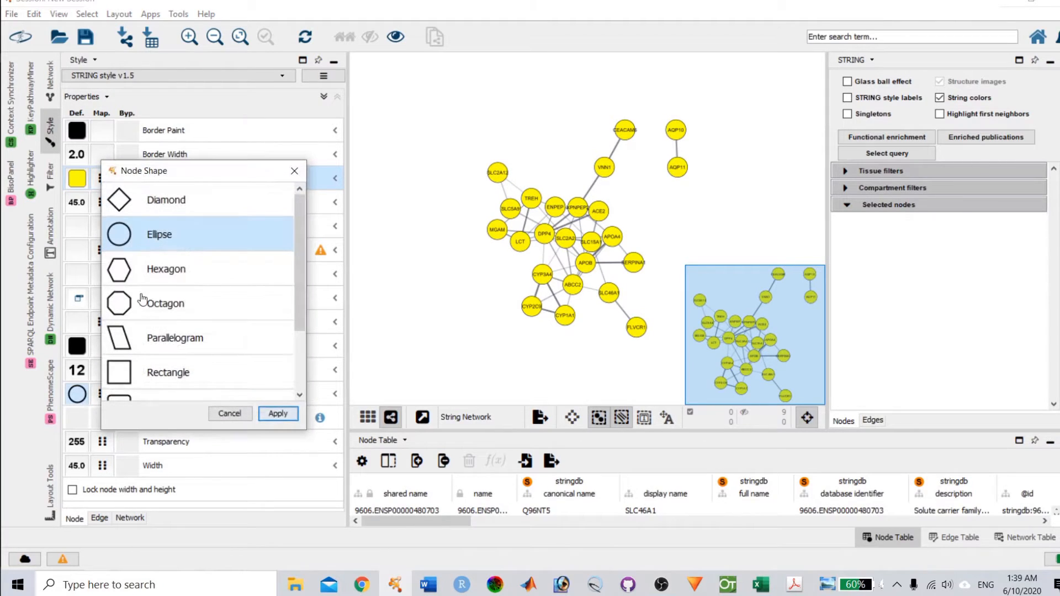
click(162, 203)
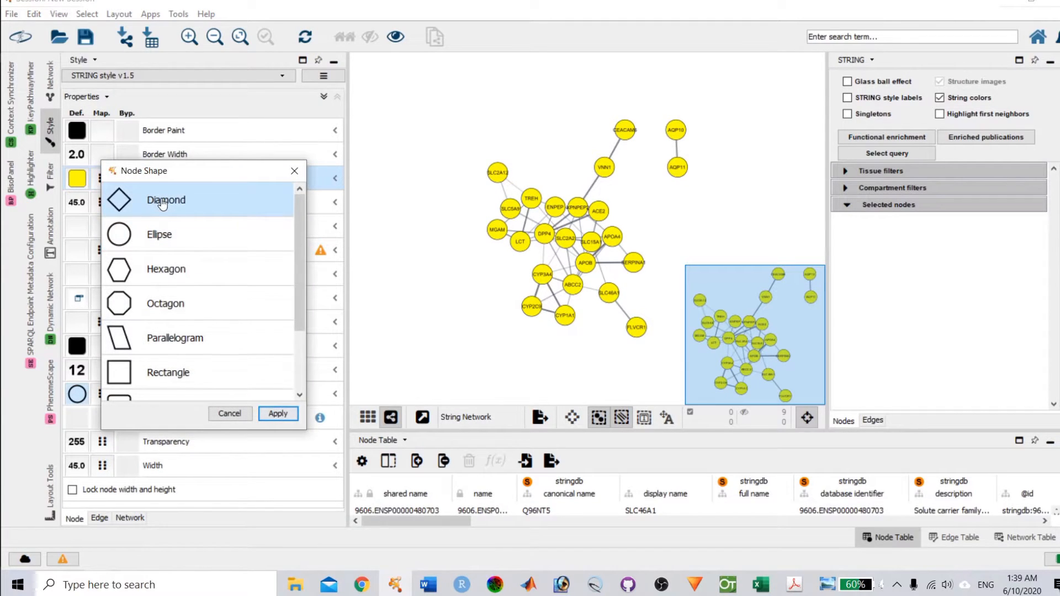
click(277, 414)
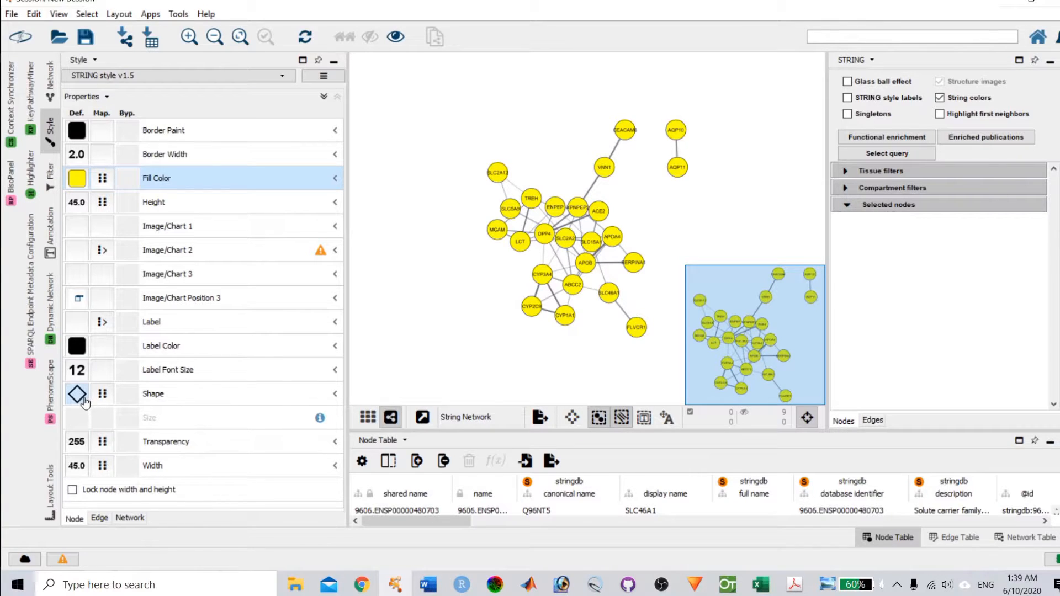
click(104, 394)
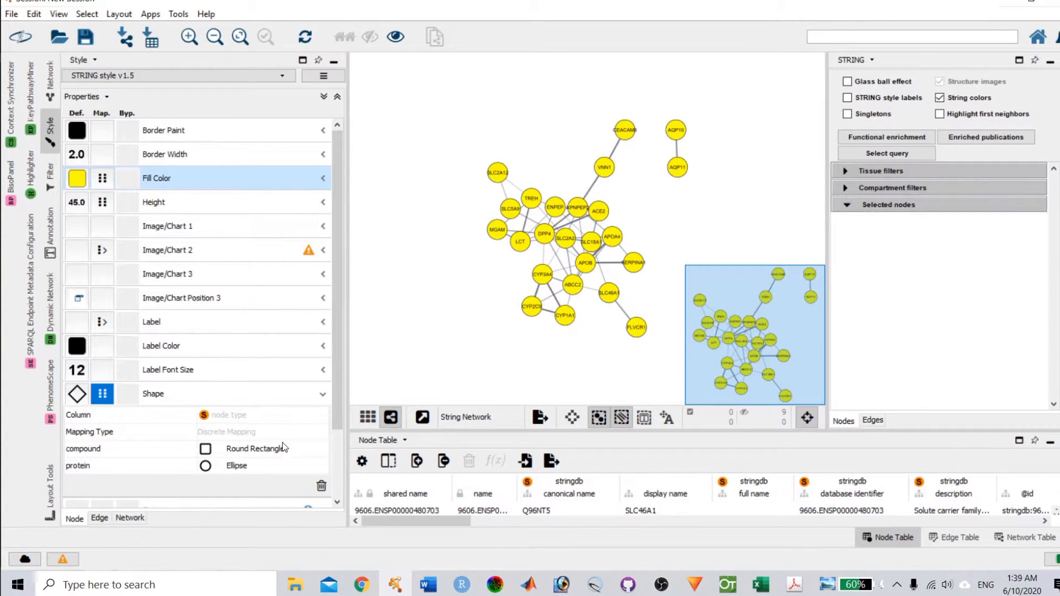
click(321, 486)
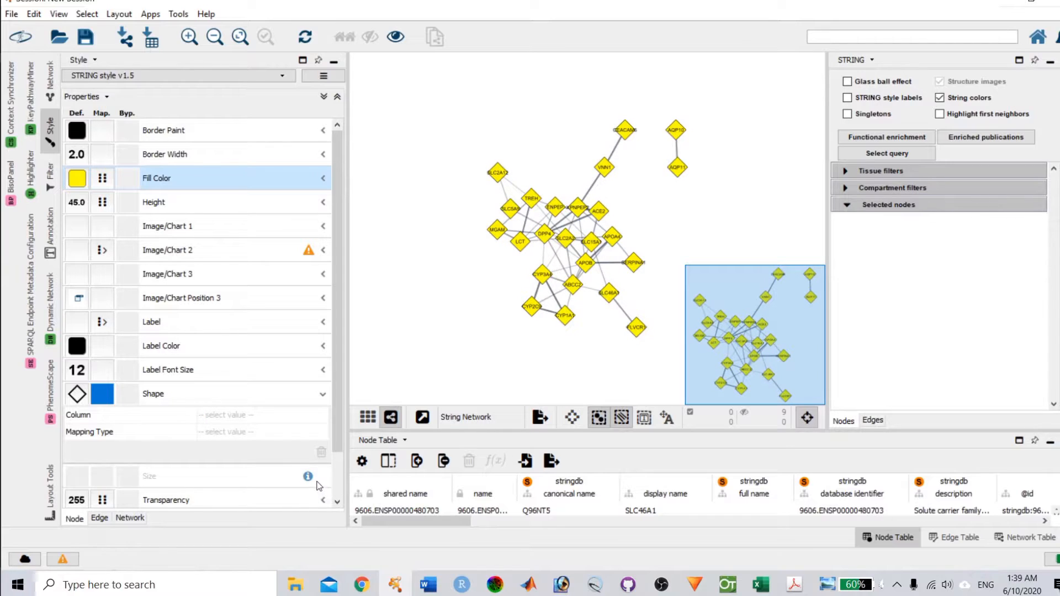
- Set the default node shape to Ellipse
click(77, 394)
click(158, 234)
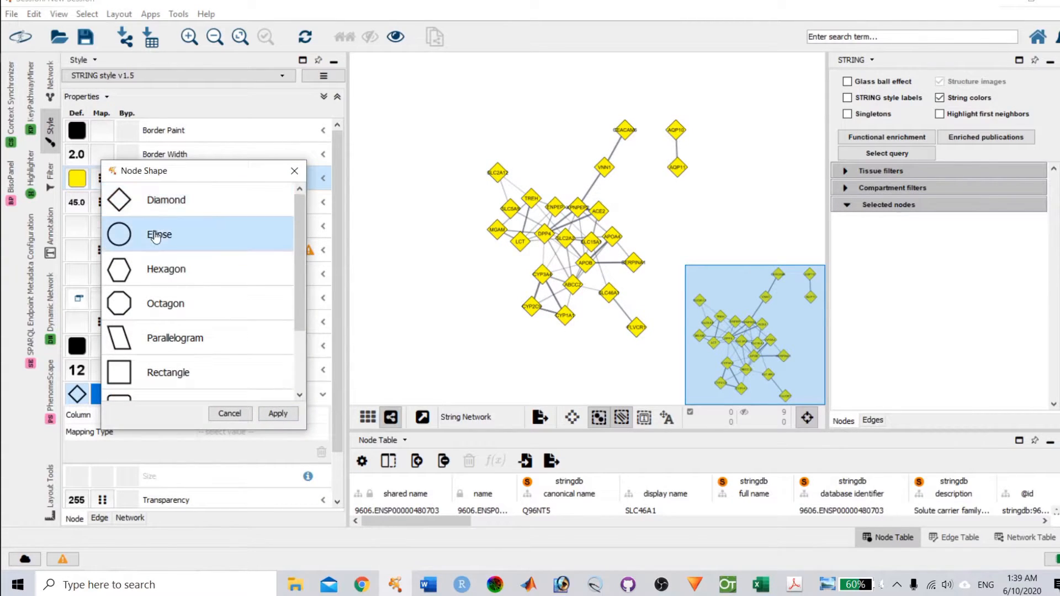
click(265, 416)
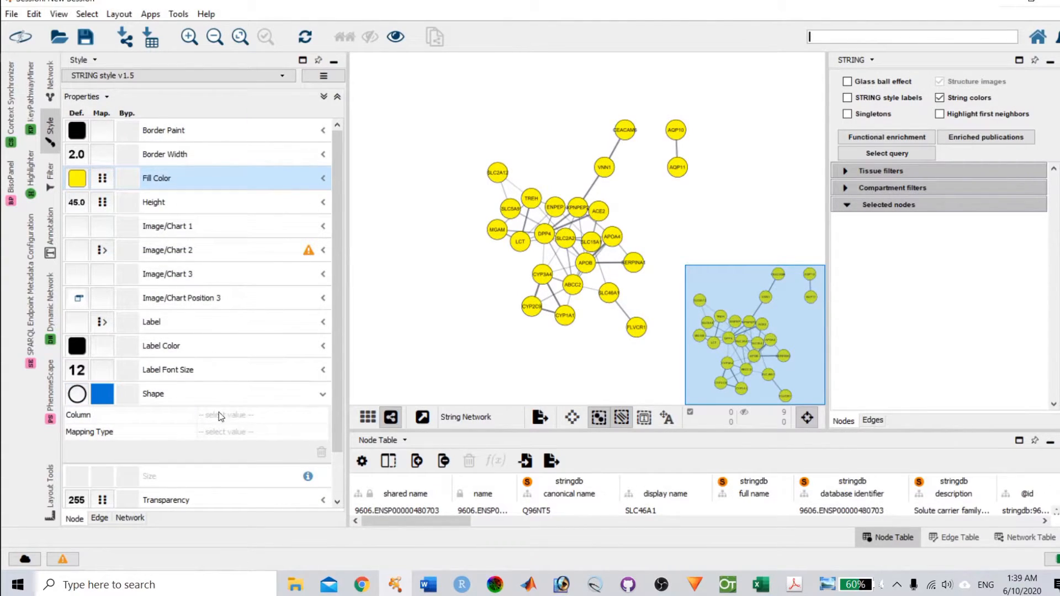
scroll(221, 408, down, 2)
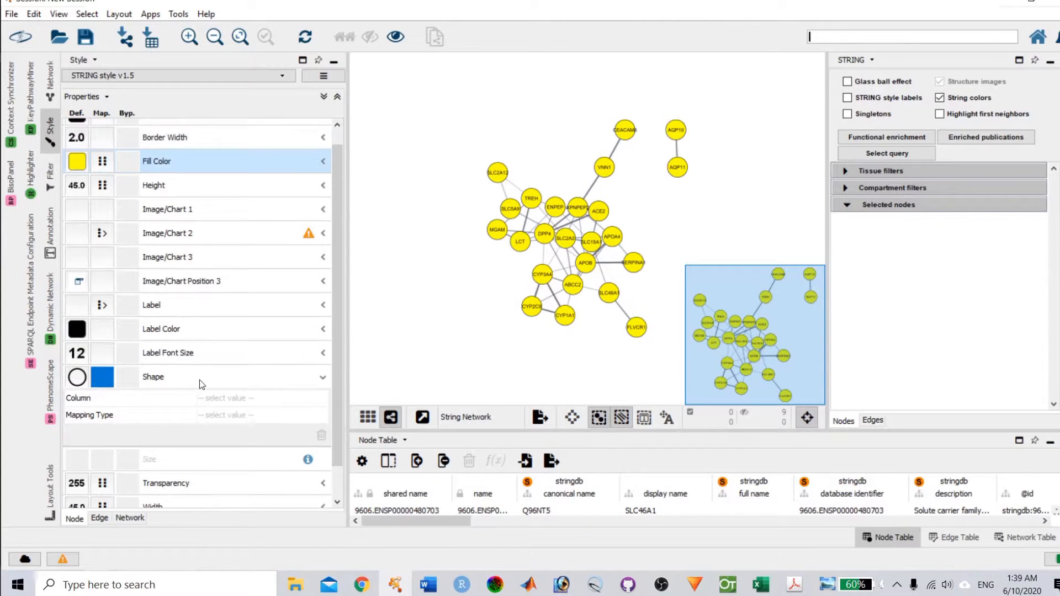
click(77, 377)
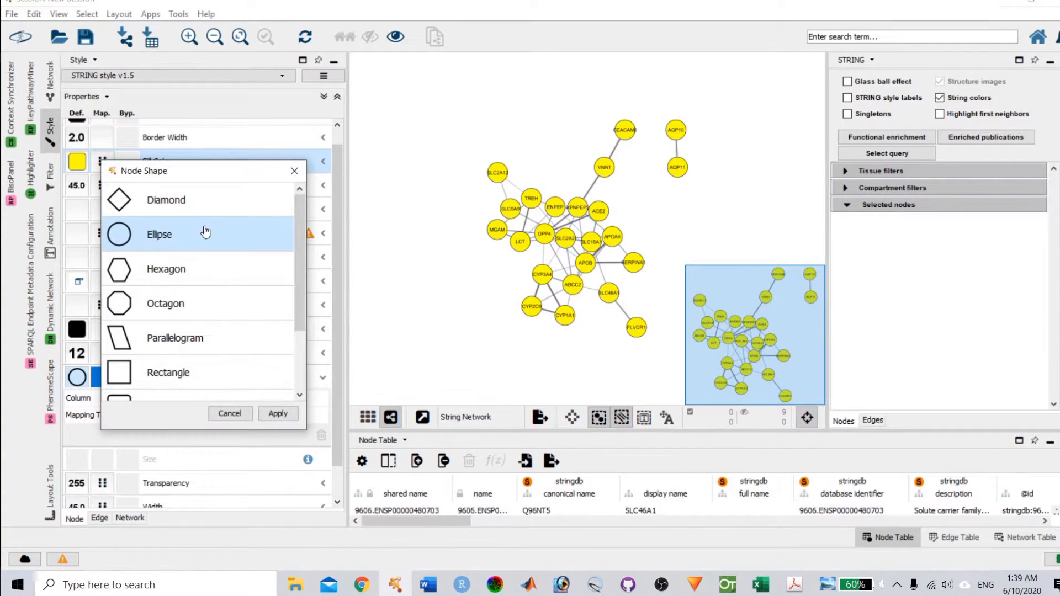
click(281, 416)
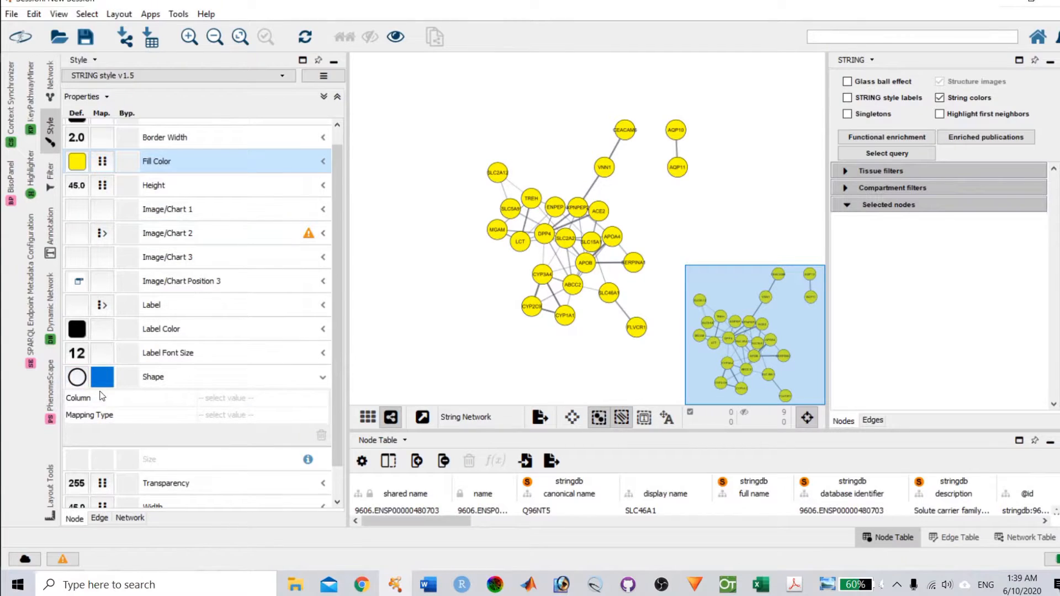
- Set the default node height to 35
click(83, 188)
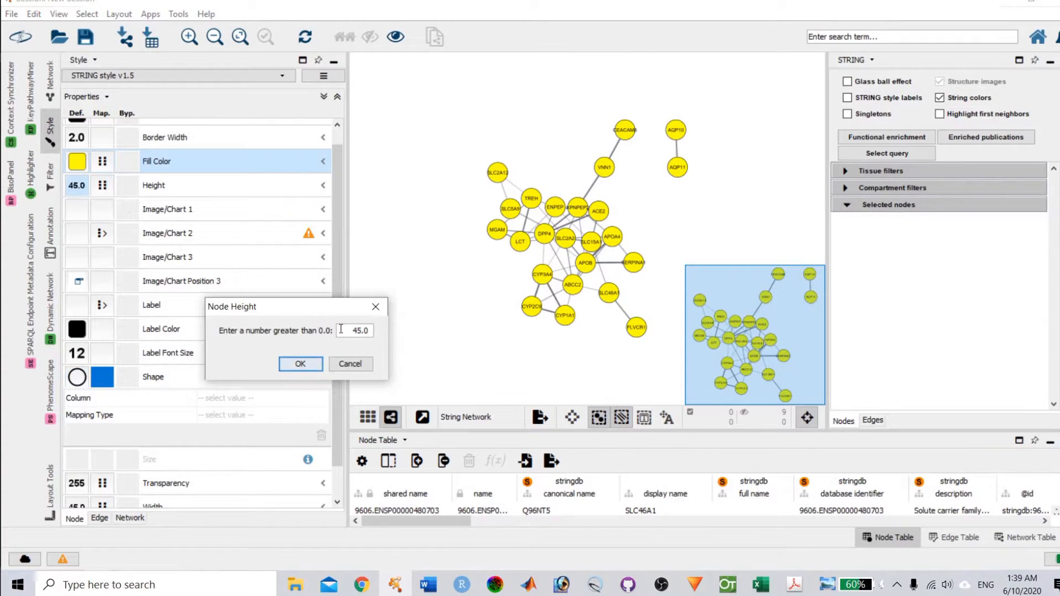
text(35)
click(301, 364)
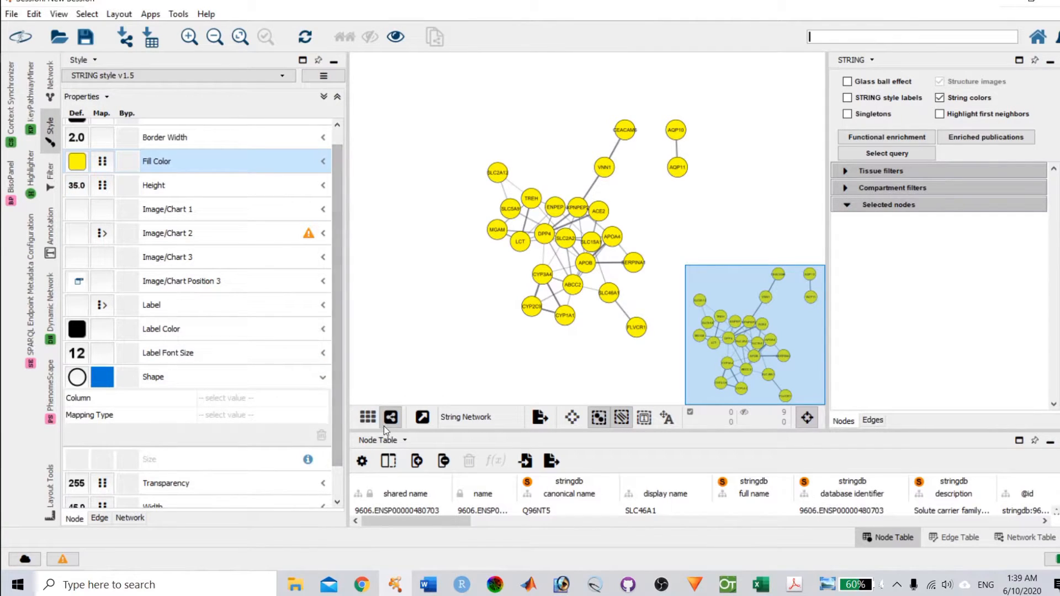
- Remove the node height mapping based on node type and set the default node height to 70
click(102, 187)
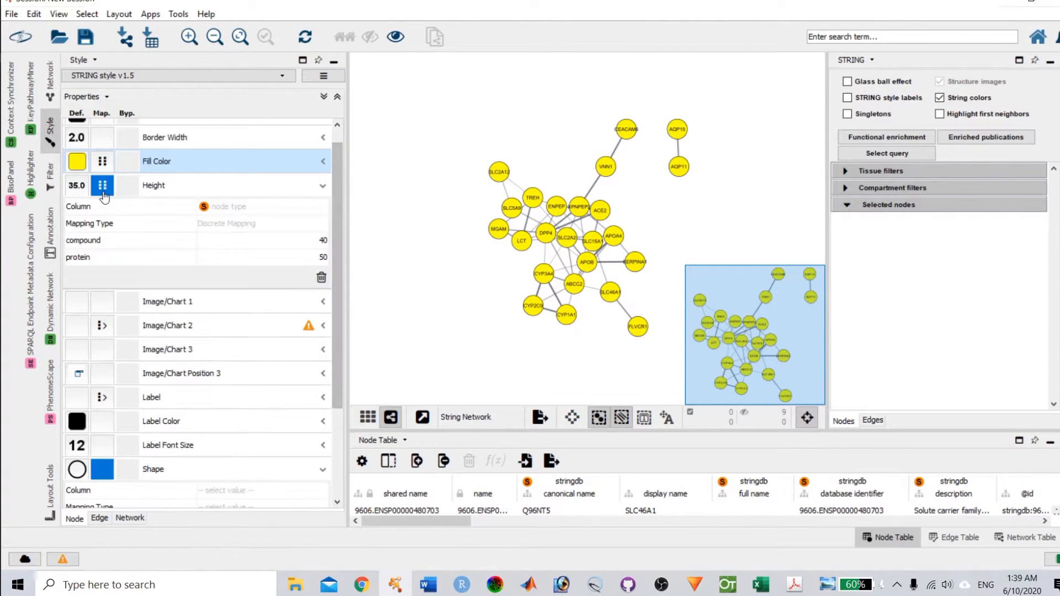
click(322, 276)
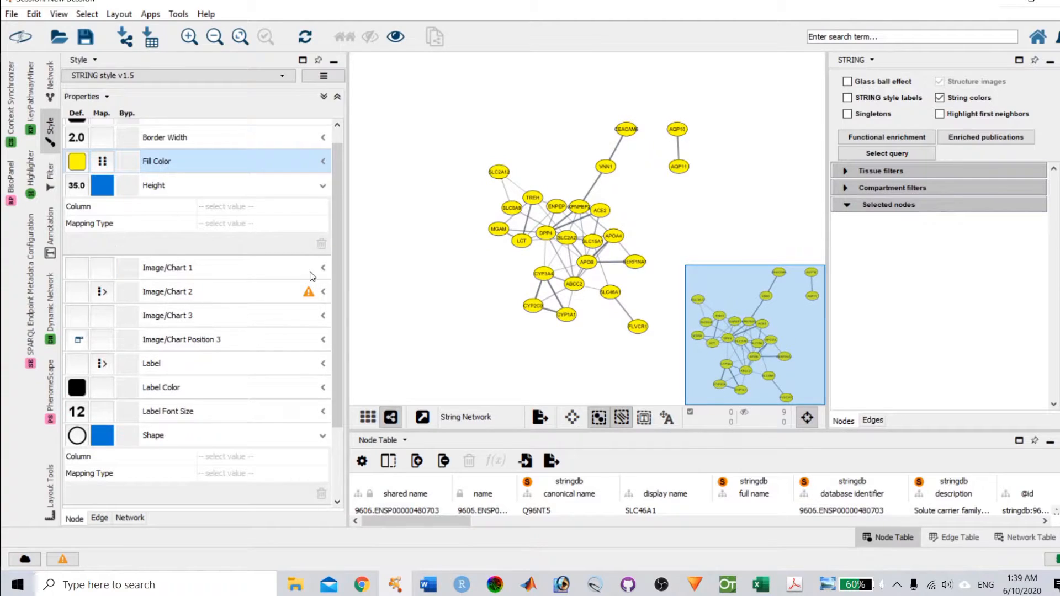
click(77, 185)
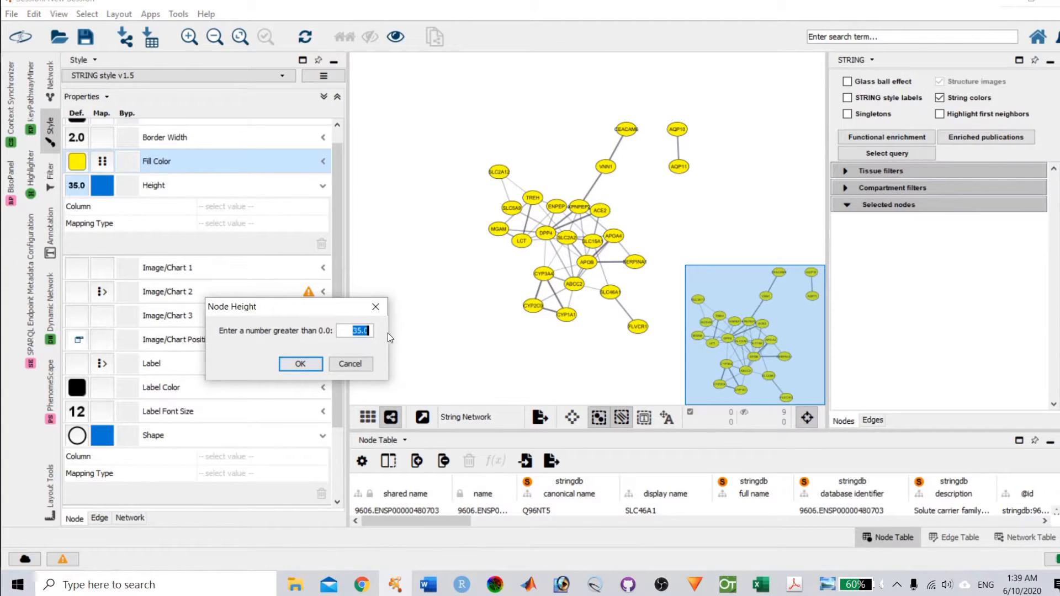
text(70)
key(Return)
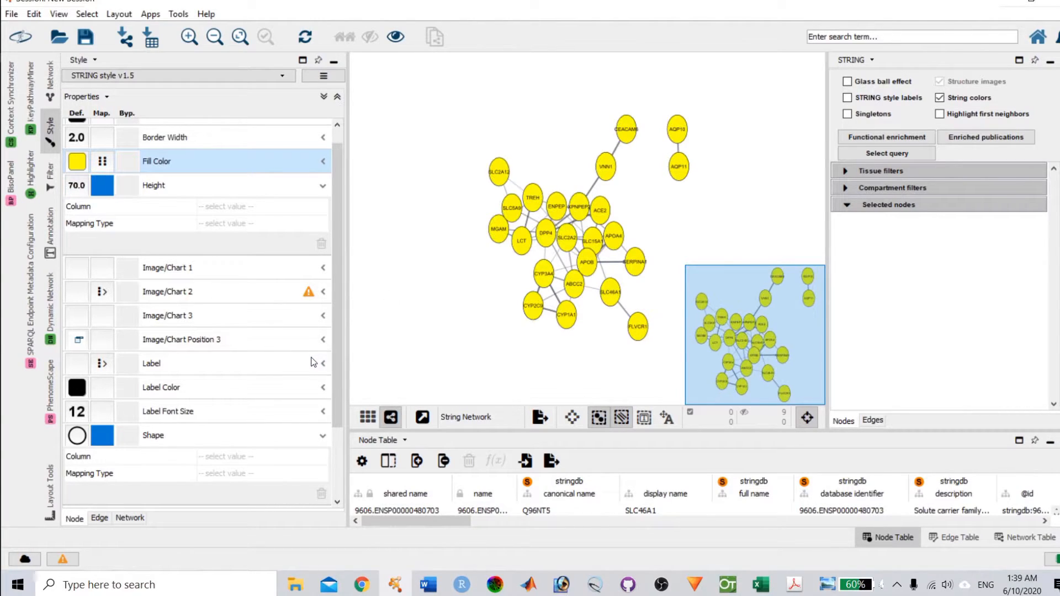
- Set the default node height to 45
click(76, 188)
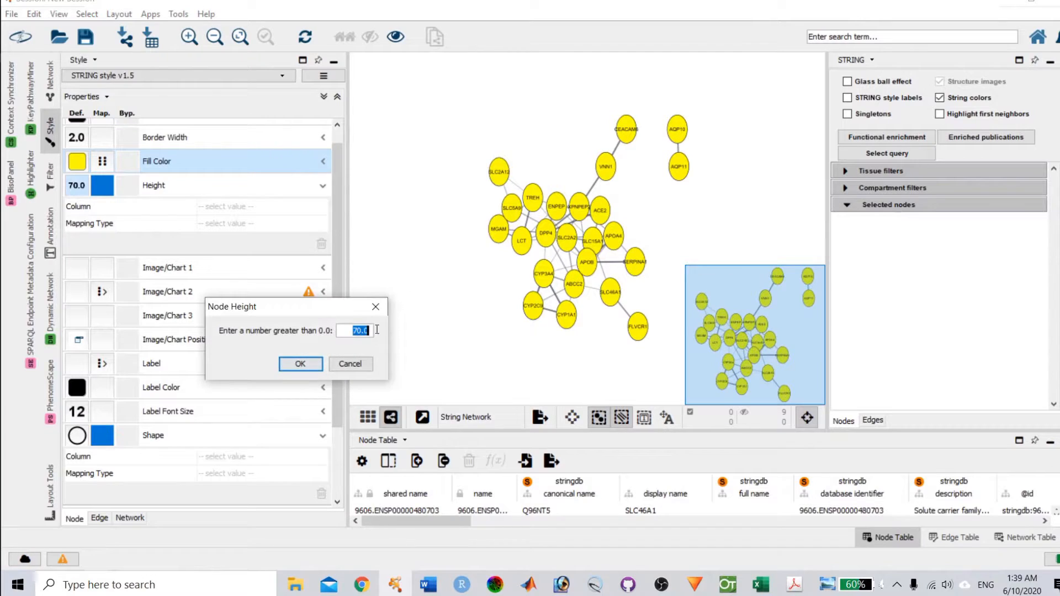
text(45)
click(302, 366)
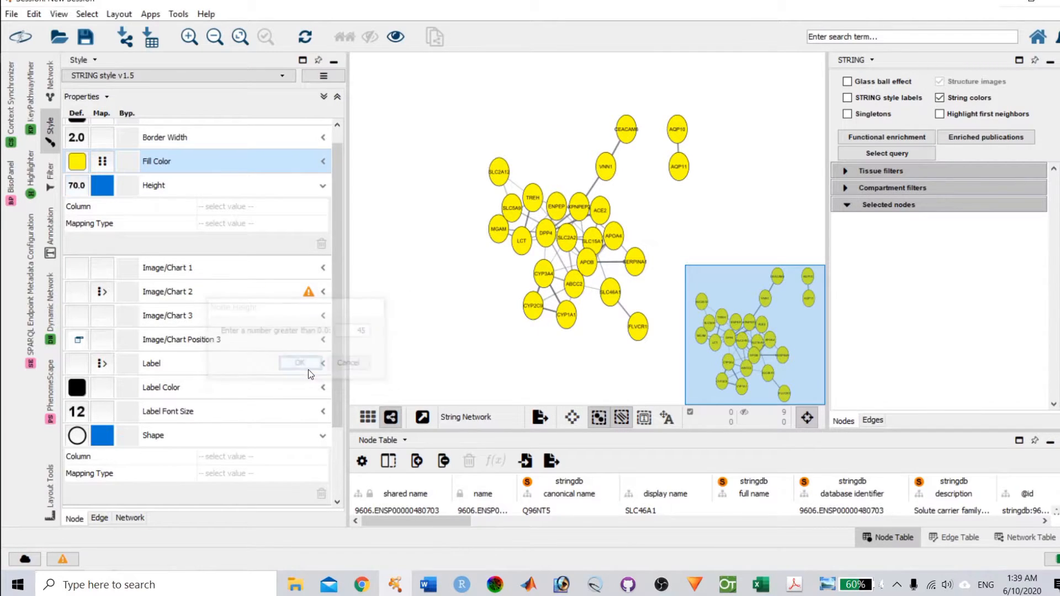
- Set the default node height to 50
click(76, 185)
drag(339, 334, 427, 337)
text(50)
click(308, 365)
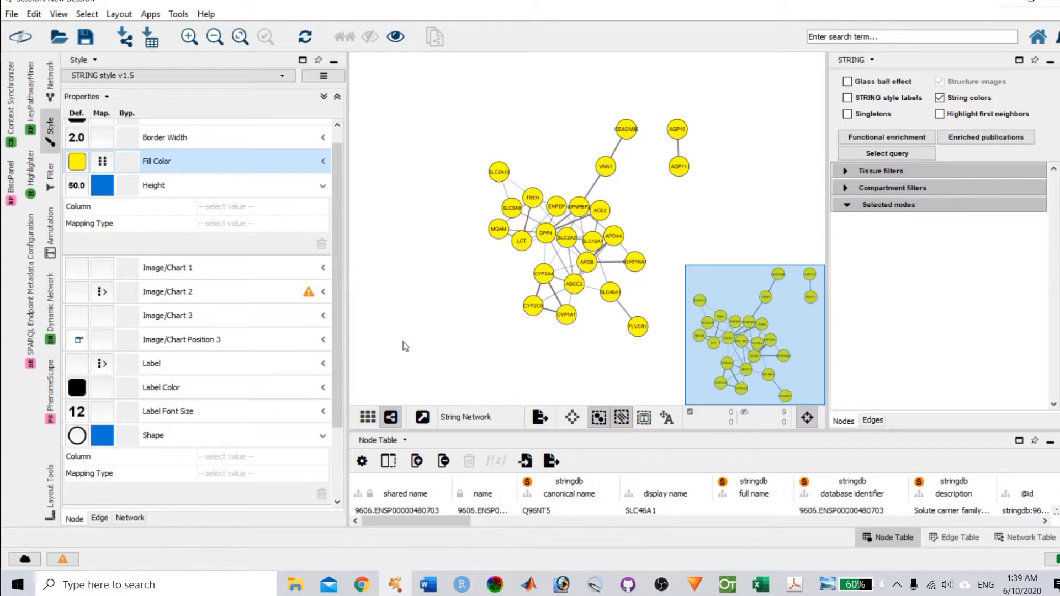
- Set the default node label font size to 16
scroll(232, 468, down, 5)
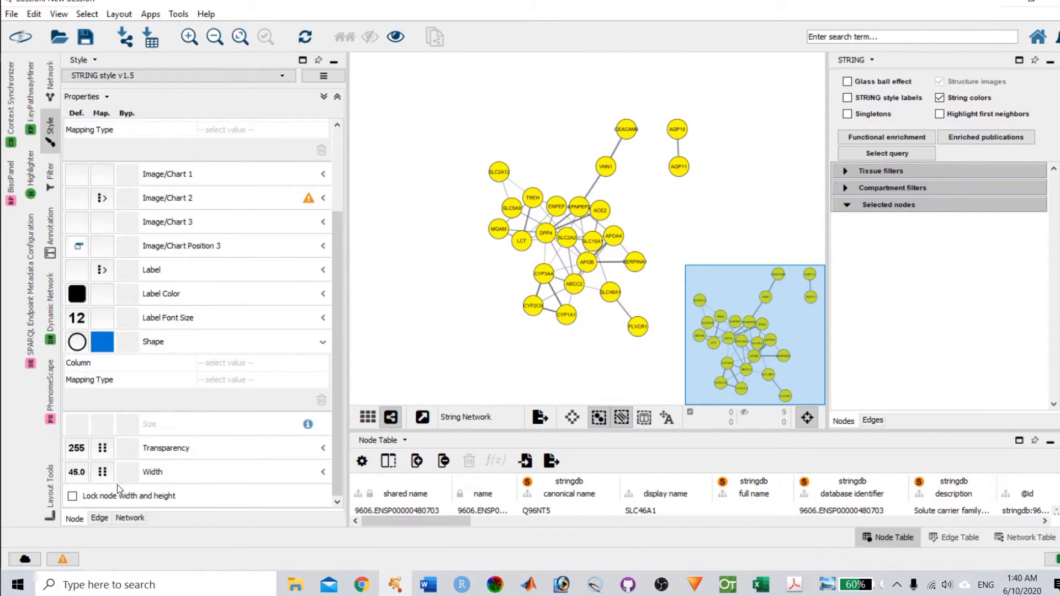
scroll(142, 455, up, 3)
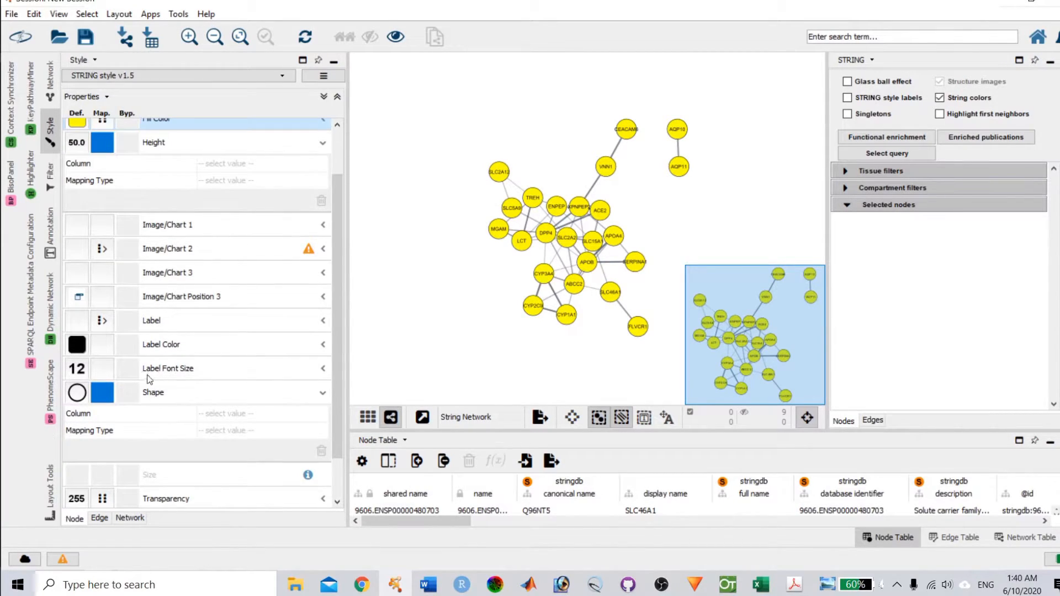
click(77, 369)
text(16)
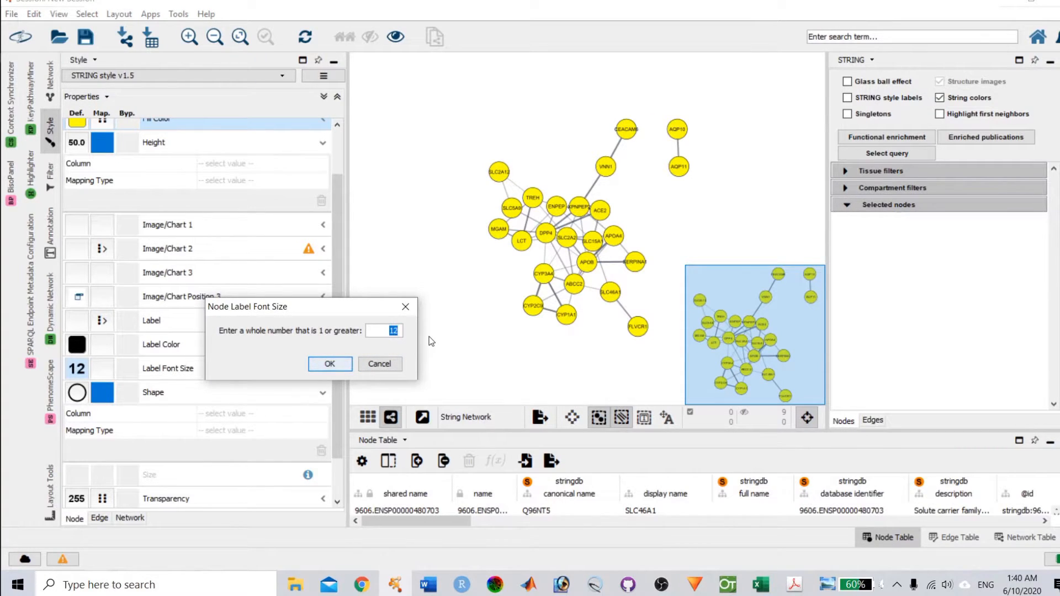
click(351, 365)
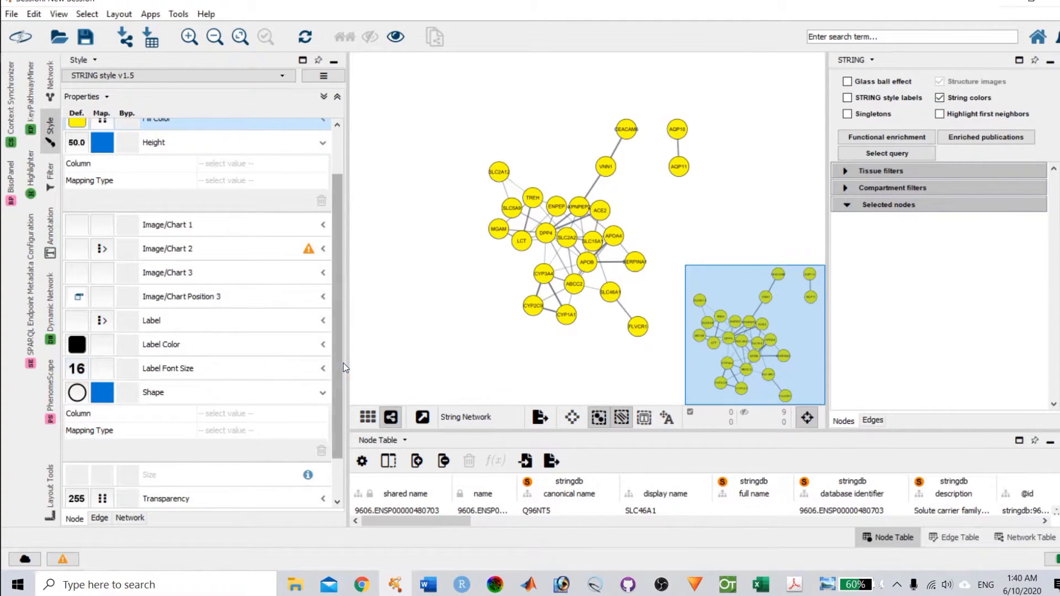
- Set the default node label font size to 12
click(77, 368)
drag(393, 332, 410, 335)
click(394, 334)
text(1)
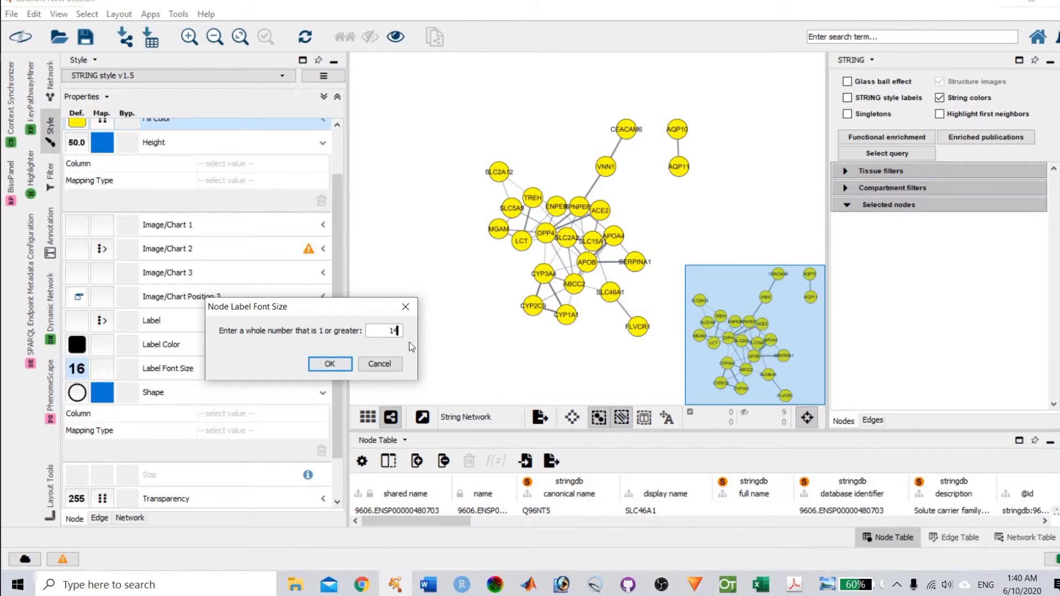
text(2)
click(337, 362)
- Scale the network layout to about 2 in both width and height to spread the nodes apart
scroll(287, 478, down, 1)
scroll(287, 479, down, 1)
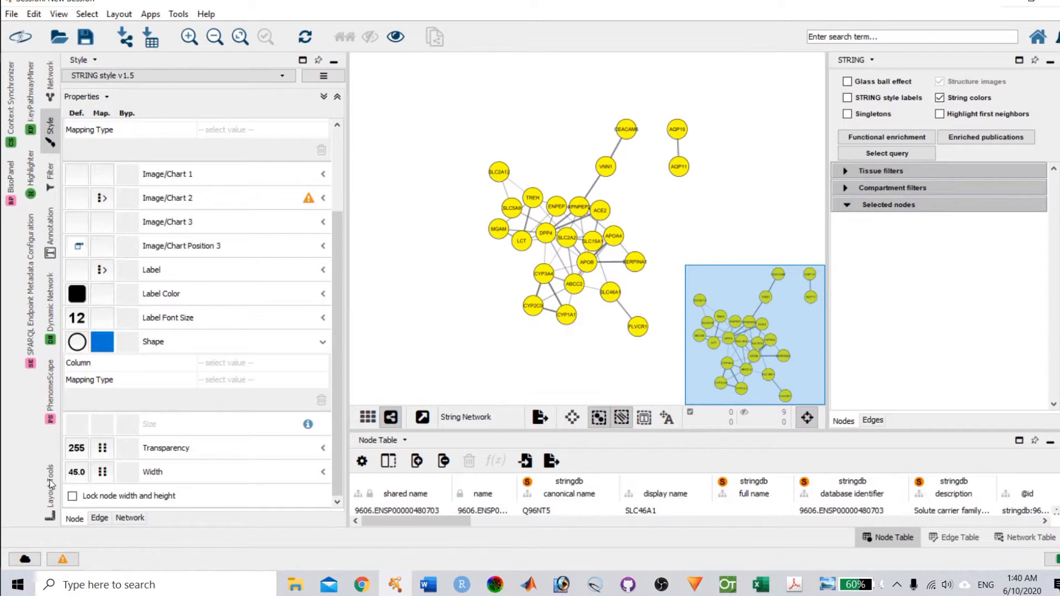
click(51, 501)
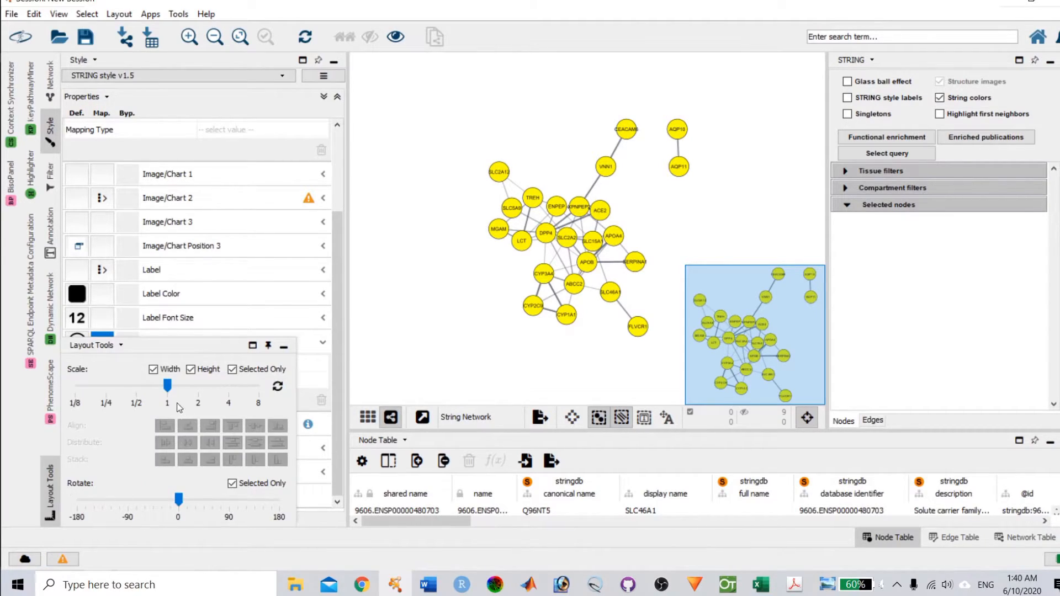
drag(171, 390, 203, 391)
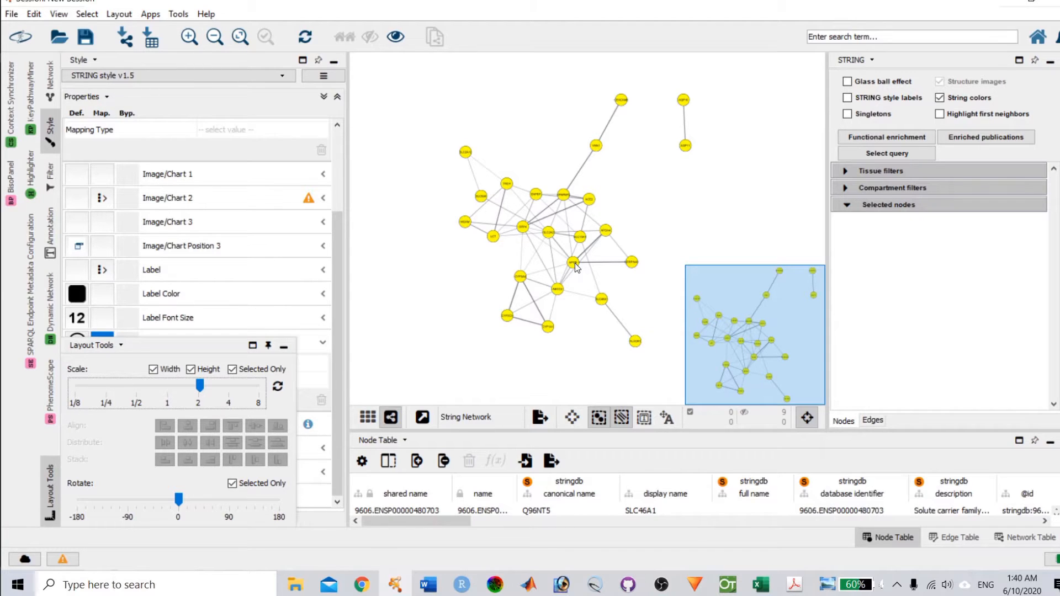
scroll(575, 268, up, 4)
scroll(538, 269, down, 3)
scroll(538, 269, down, 2)
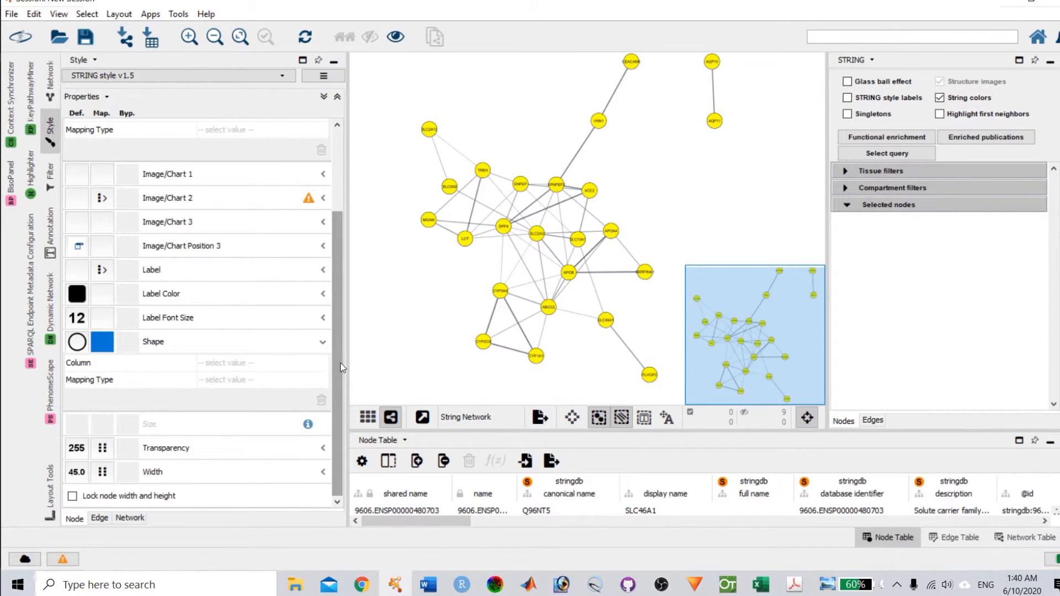
scroll(527, 312, down, 2)
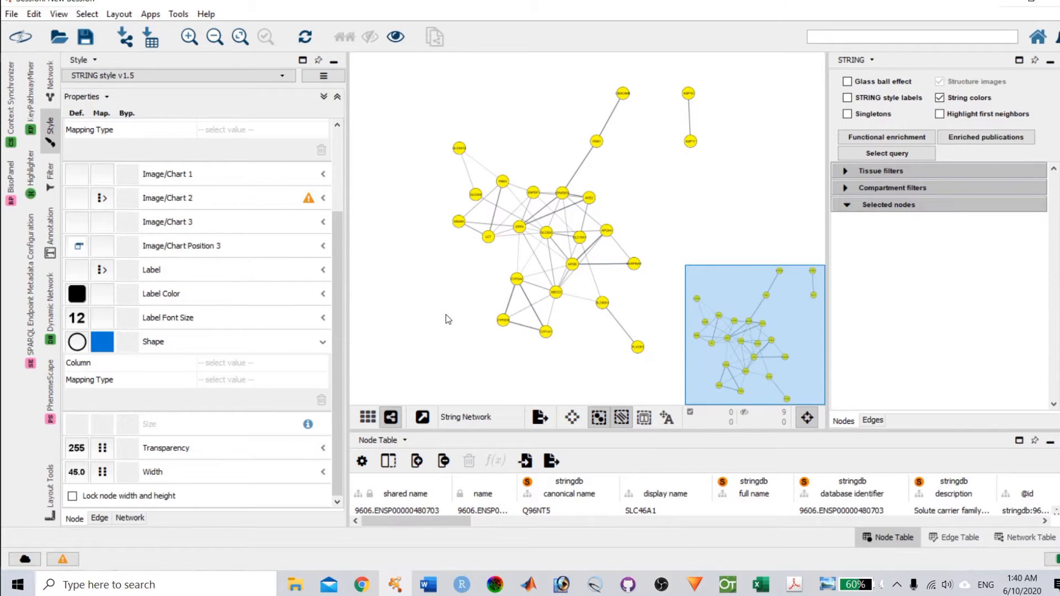
- Switch to the edge style properties and inspect the current edge width mapping
click(94, 520)
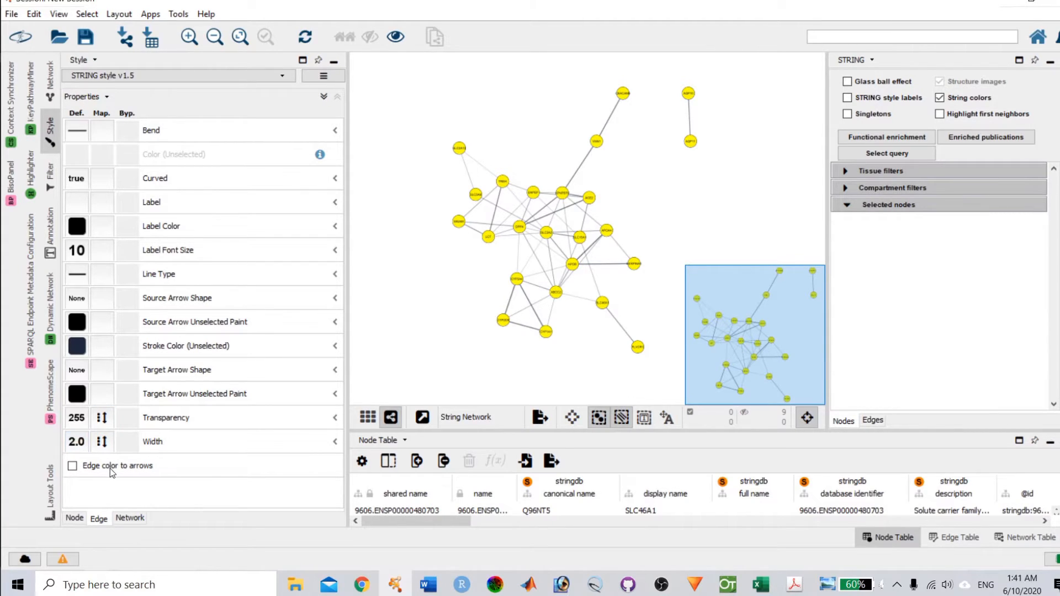
click(102, 442)
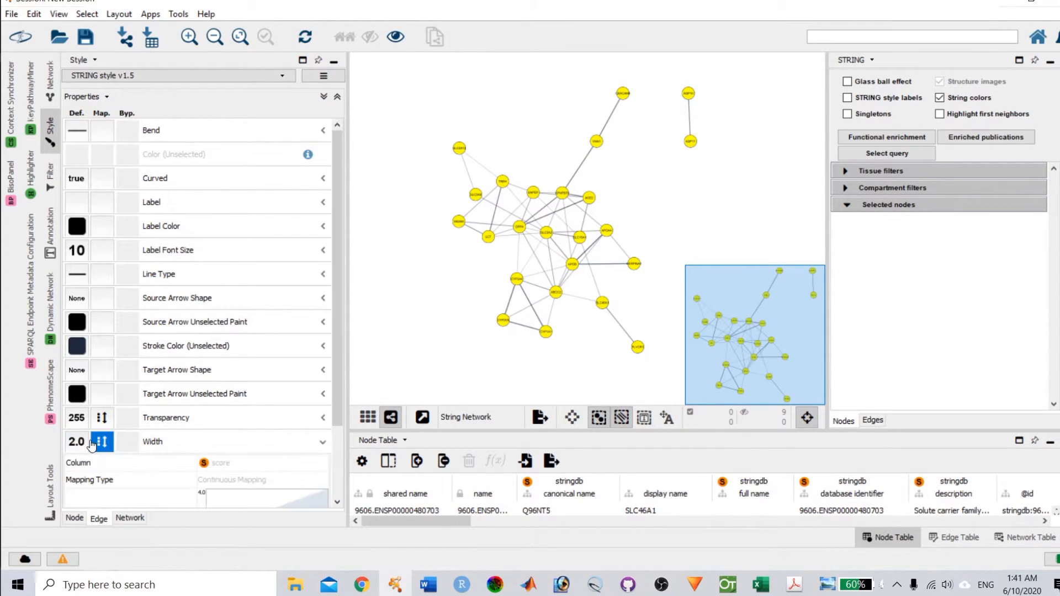
scroll(260, 442, down, 3)
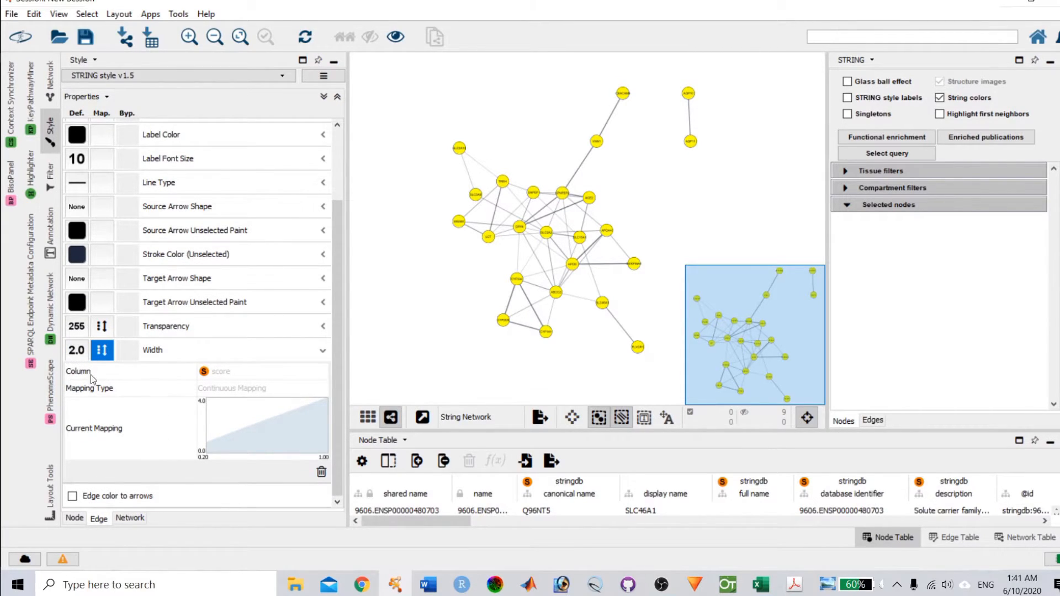
click(124, 354)
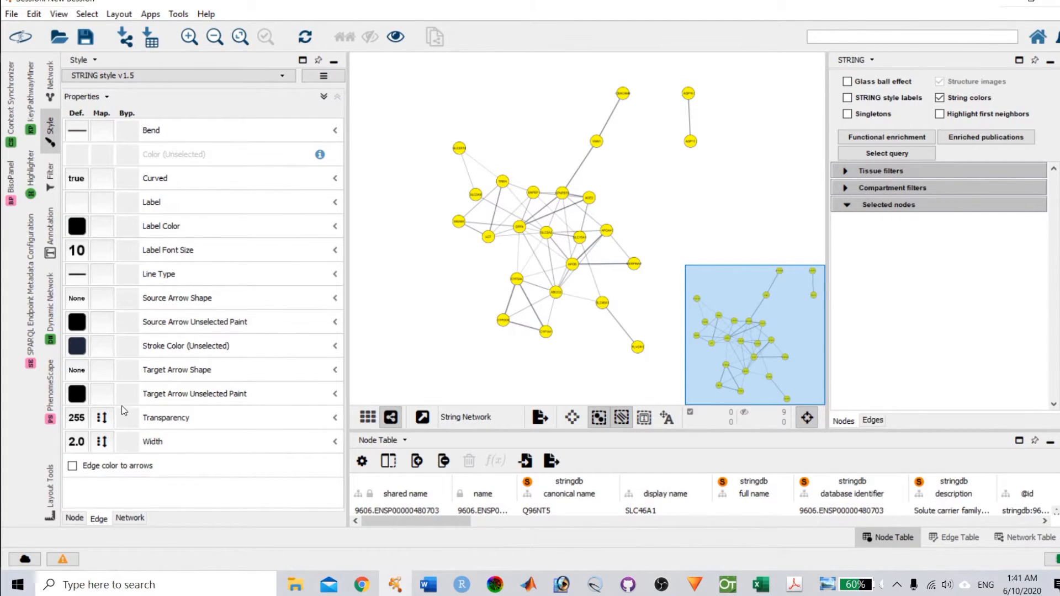
- Set the default unselected edge stroke color to blue
click(83, 345)
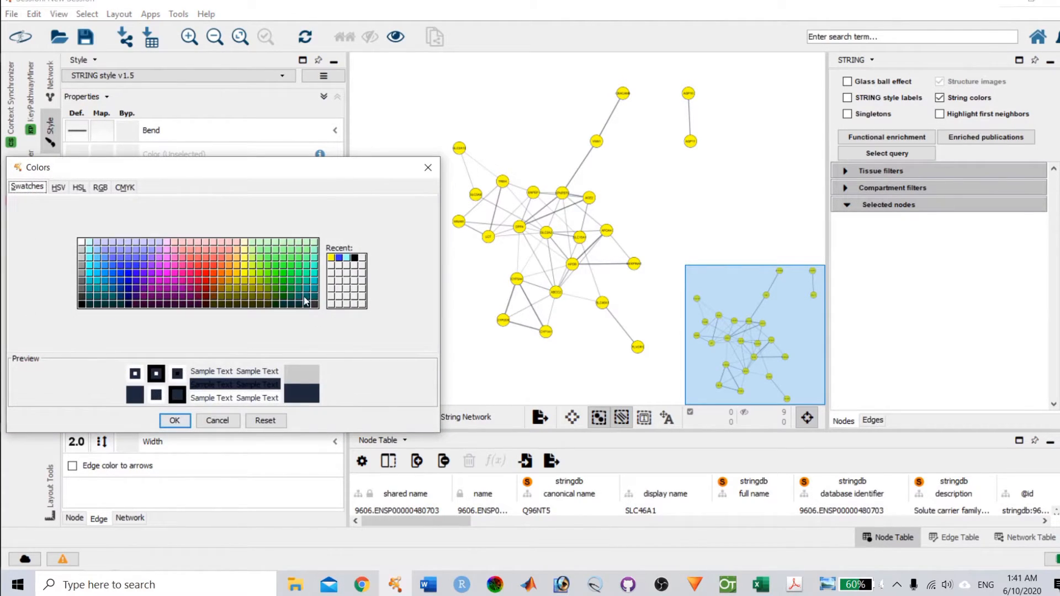
click(135, 273)
click(175, 421)
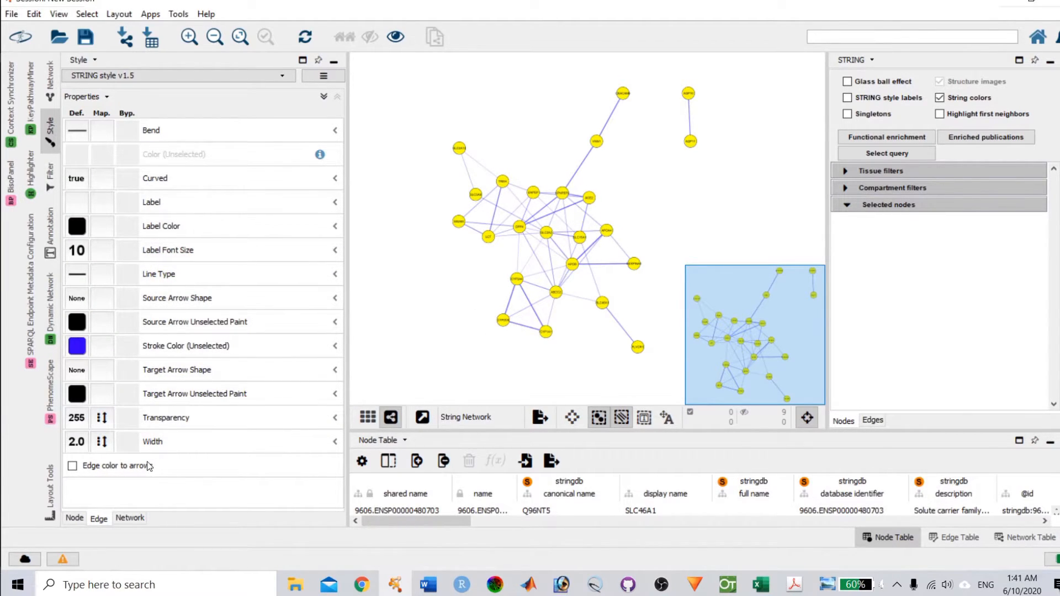
- Choose score as the column for the continuous edge width mapping
click(100, 445)
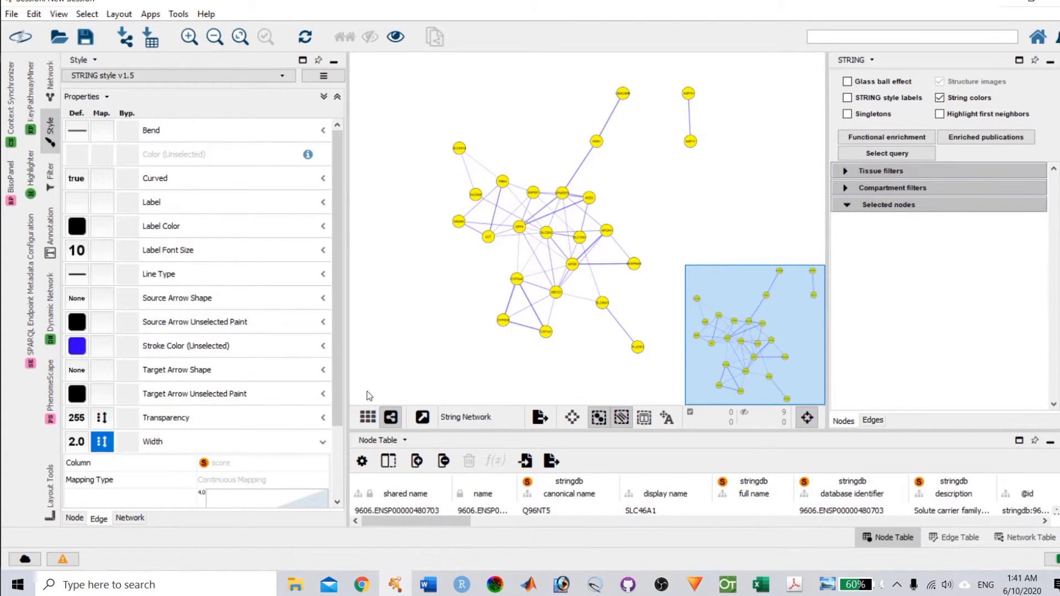
drag(337, 386, 320, 508)
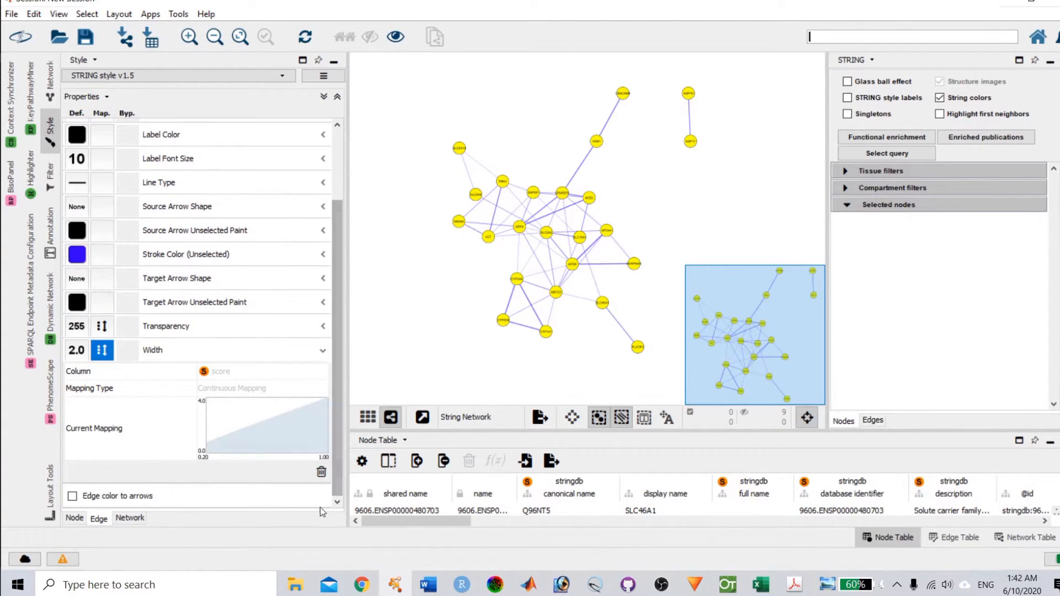
double_click(249, 432)
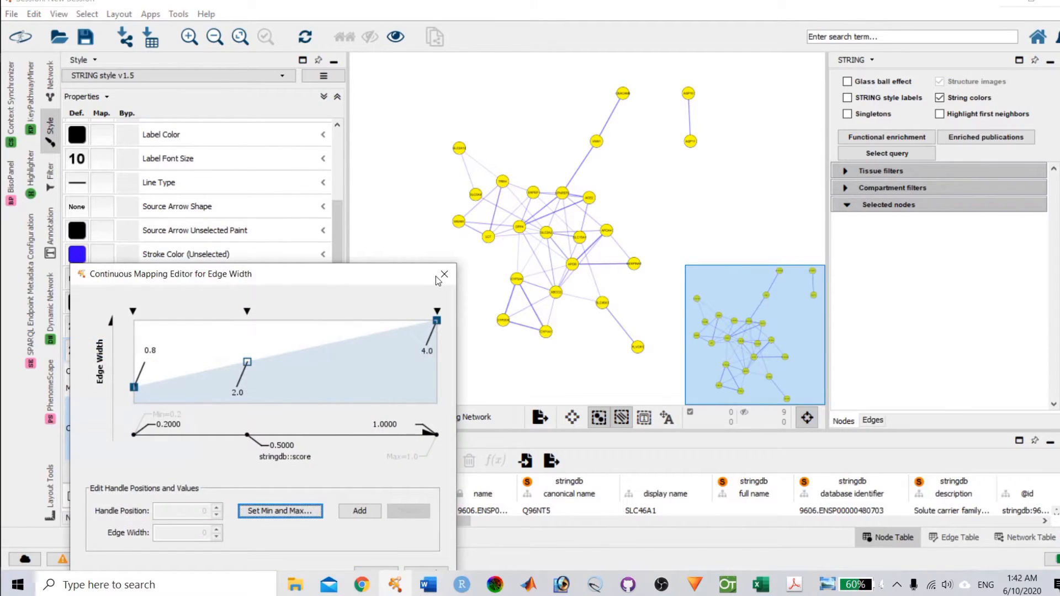
click(441, 279)
click(265, 371)
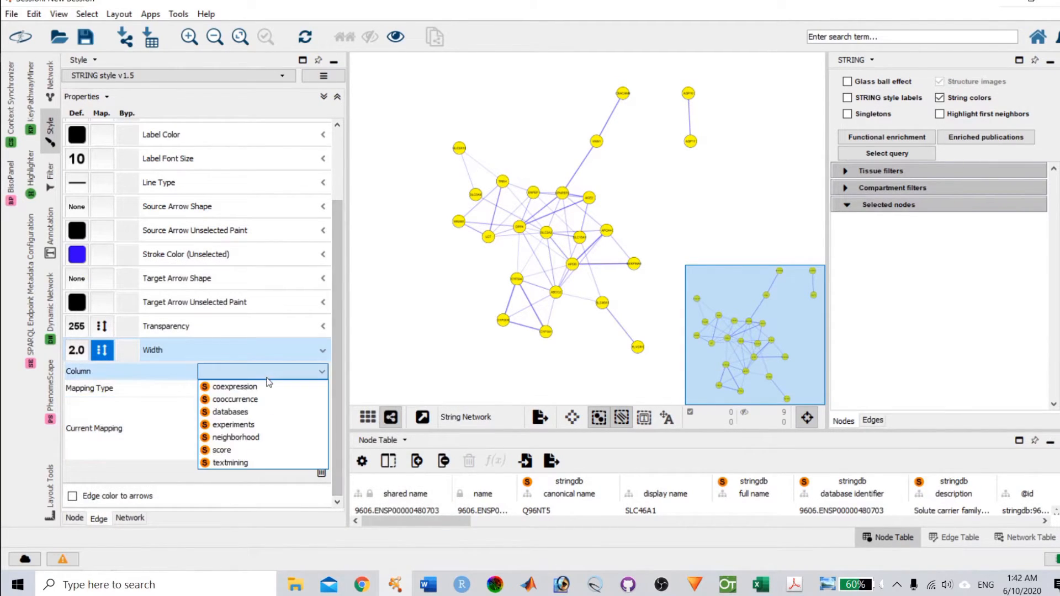
click(263, 450)
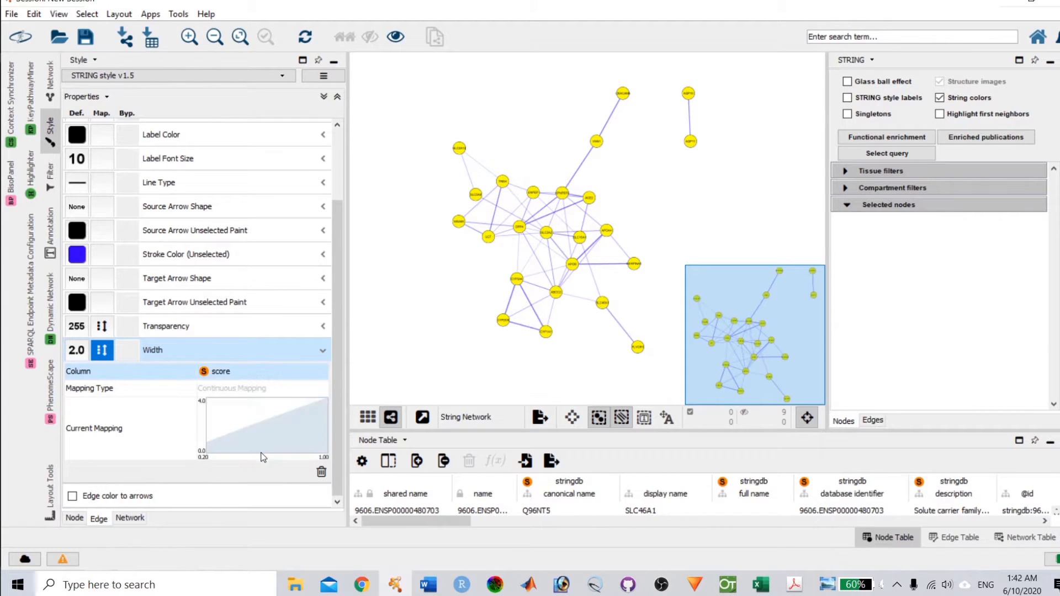
- In the edge width mapping, move the upper handle to a score of about 0.99 and raise the lowest width to about 1.14
click(243, 437)
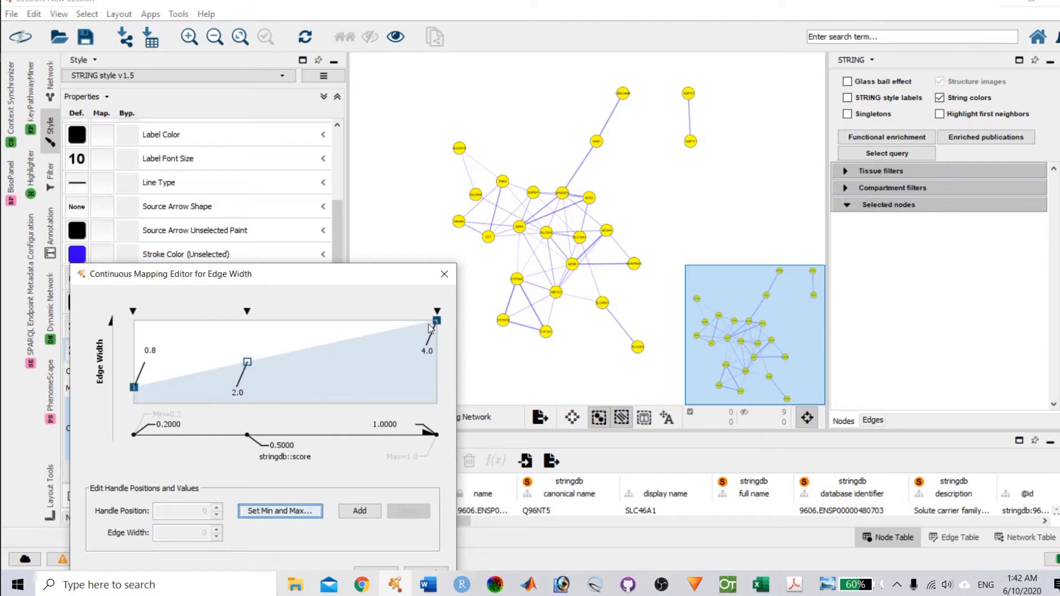
drag(437, 311, 435, 301)
click(136, 388)
drag(136, 391, 140, 370)
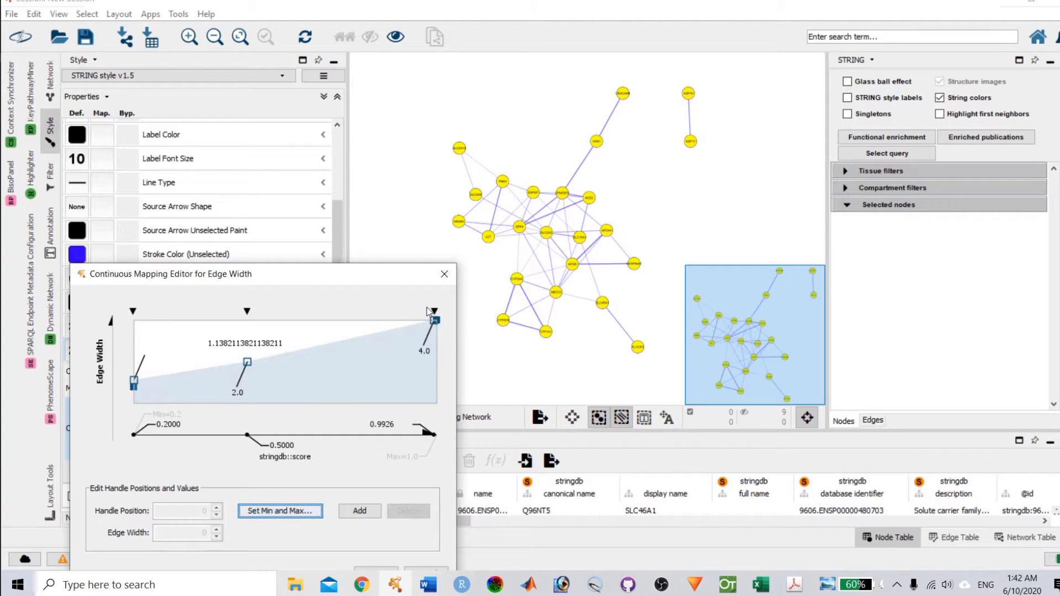
- Set the maximum edge width to about 7.6 and apply the continuous mapping
drag(436, 320, 434, 301)
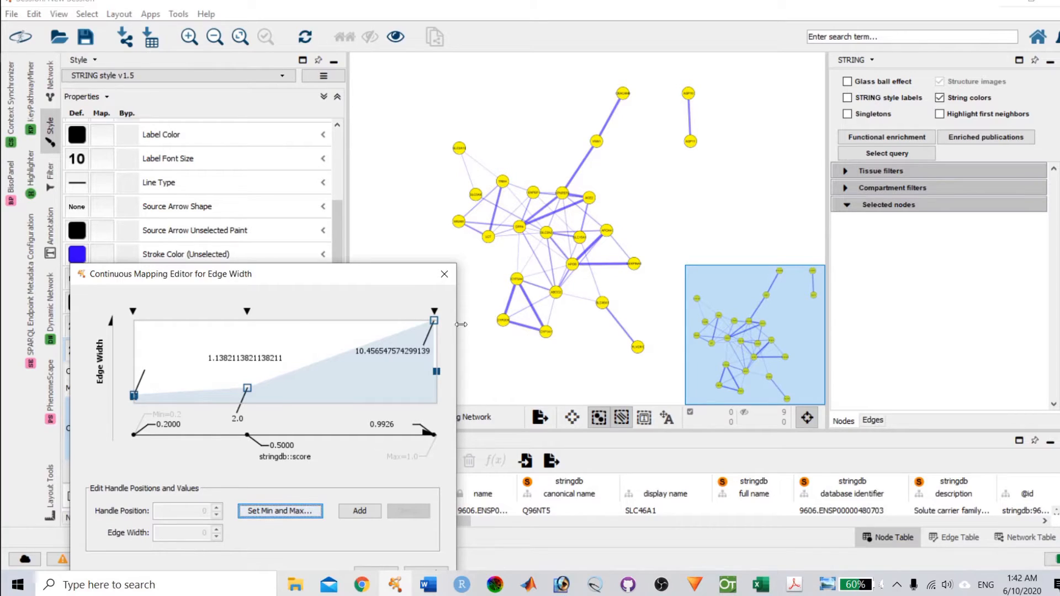
drag(437, 320, 435, 375)
drag(434, 321, 434, 346)
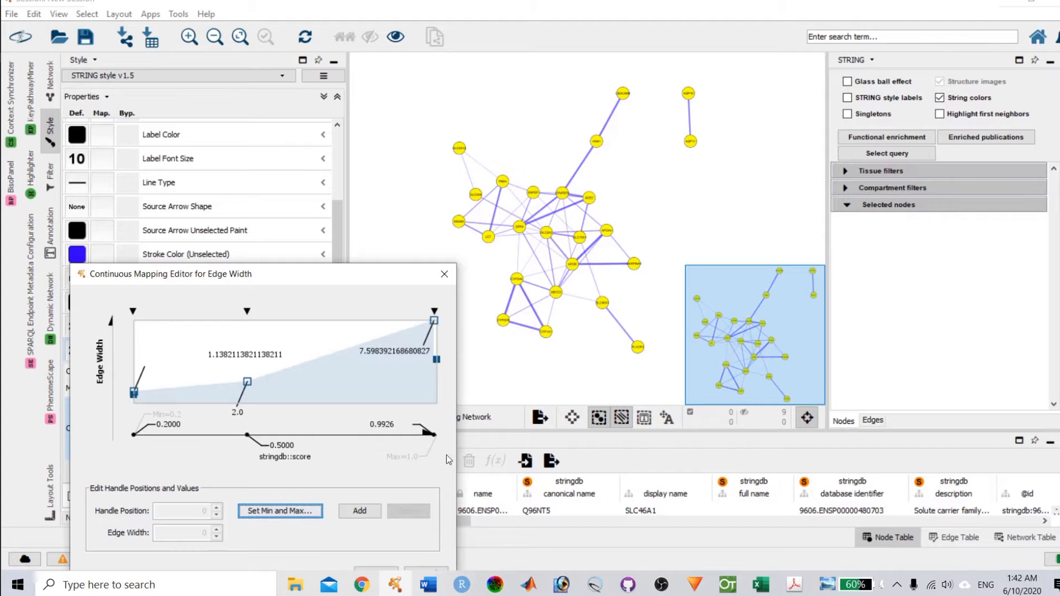
drag(309, 274, 343, 160)
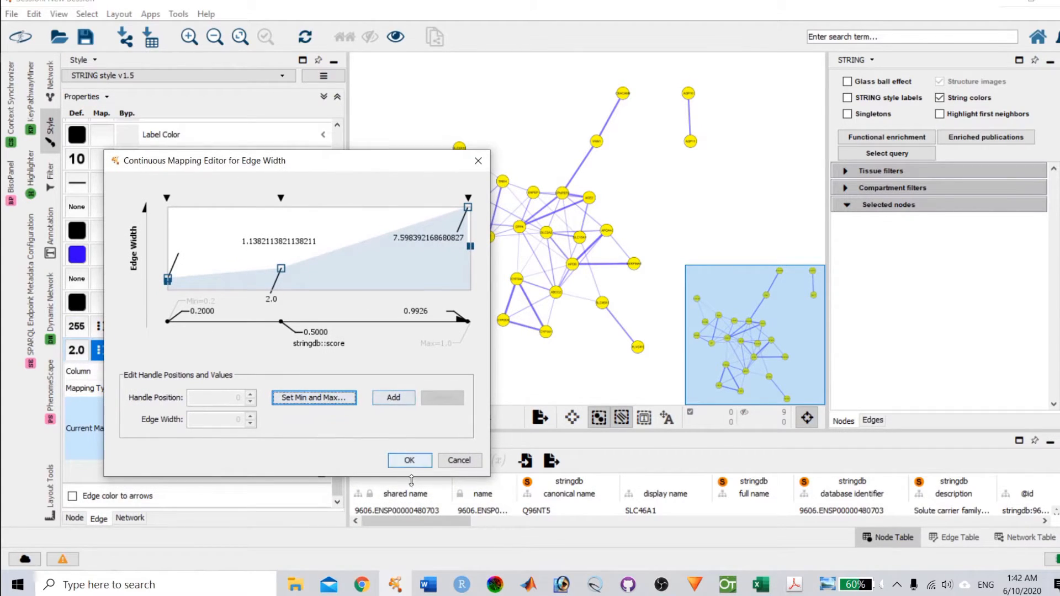
click(409, 460)
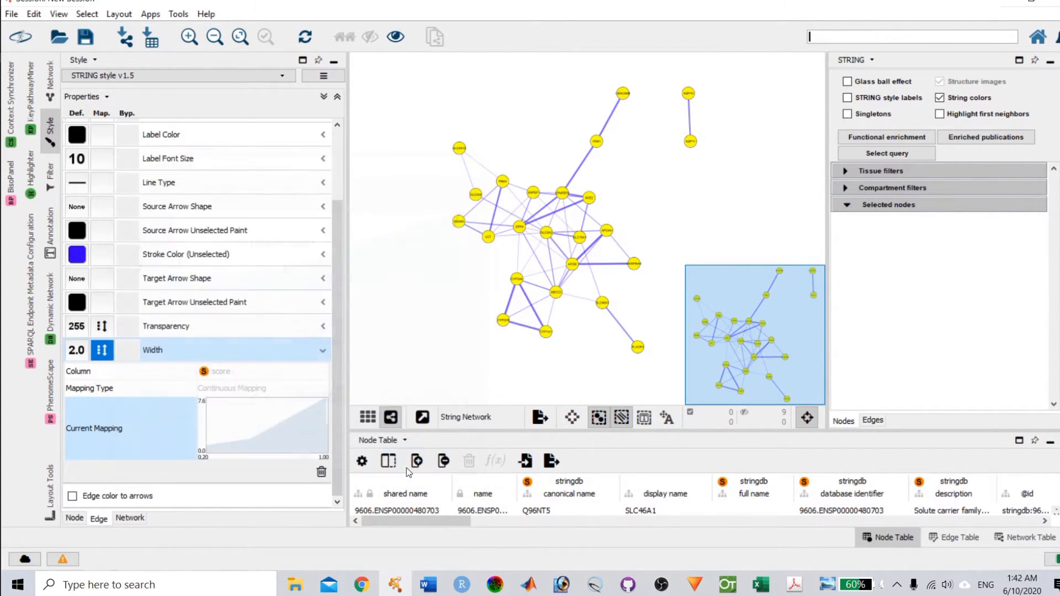
scroll(578, 203, up, 5)
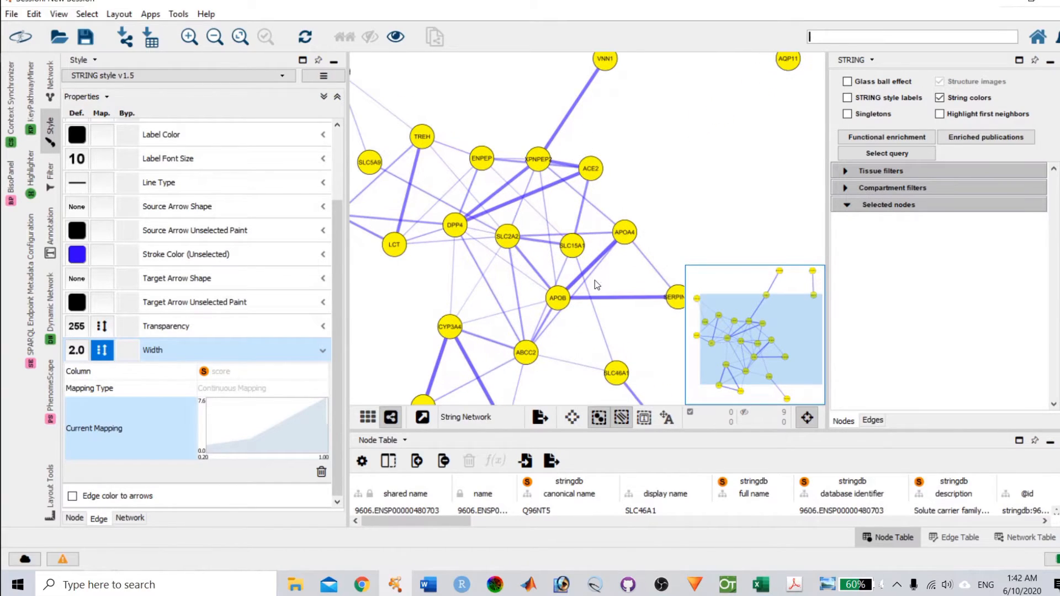
- Reposition the APOB and APOA4 nodes slightly to separate their edges from the neighbouring nodes
click(550, 296)
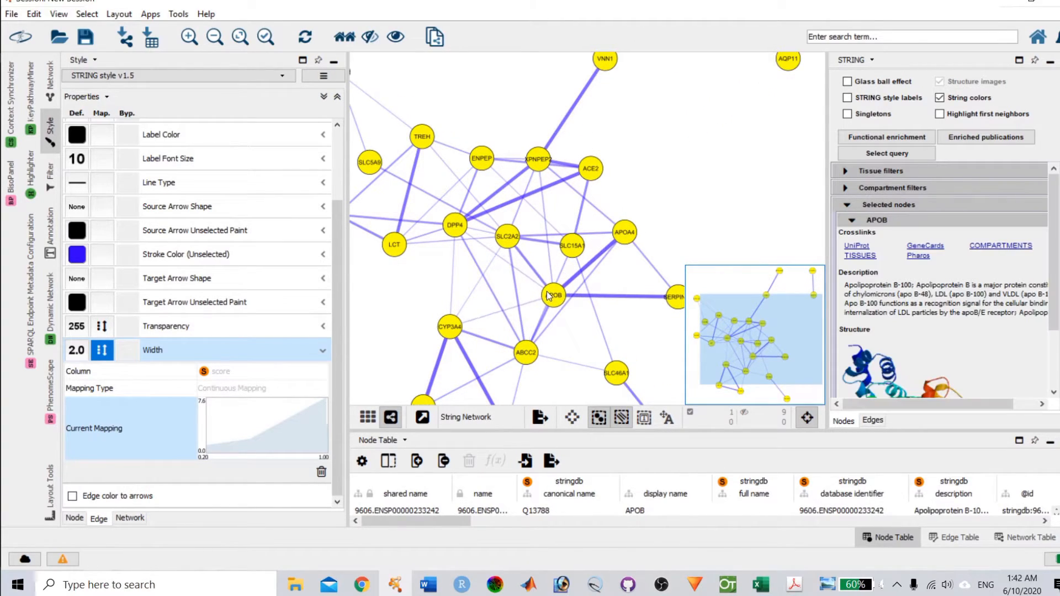
drag(625, 232, 639, 225)
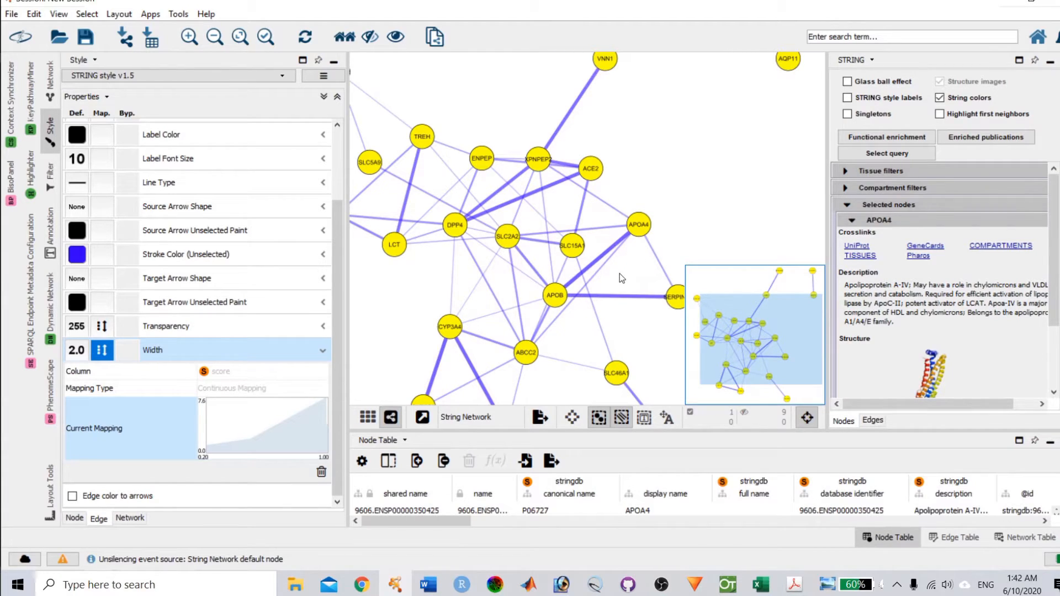
scroll(359, 290, down, 1)
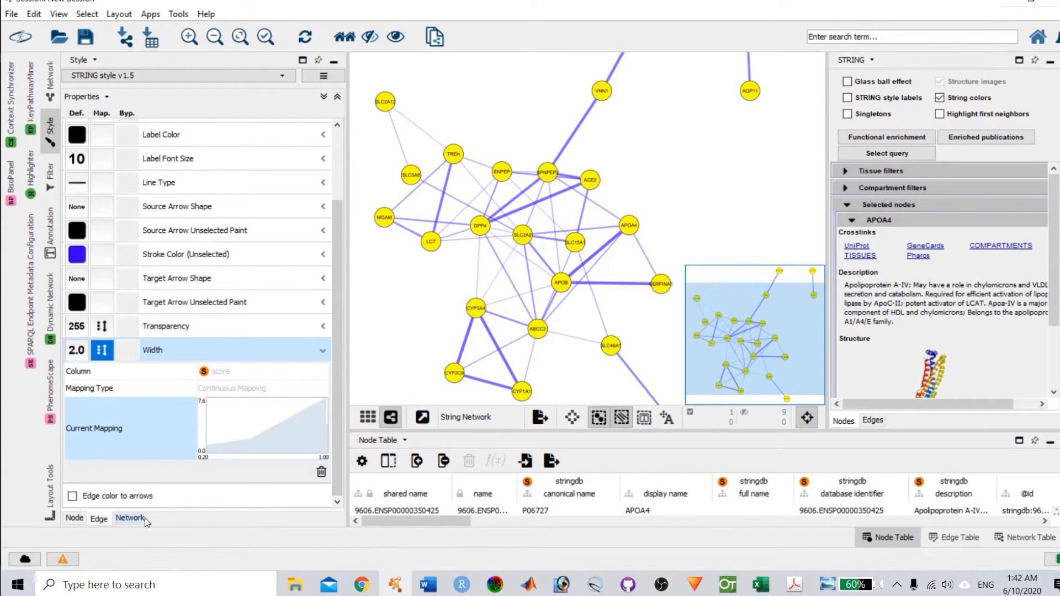
scroll(690, 218, down, 2)
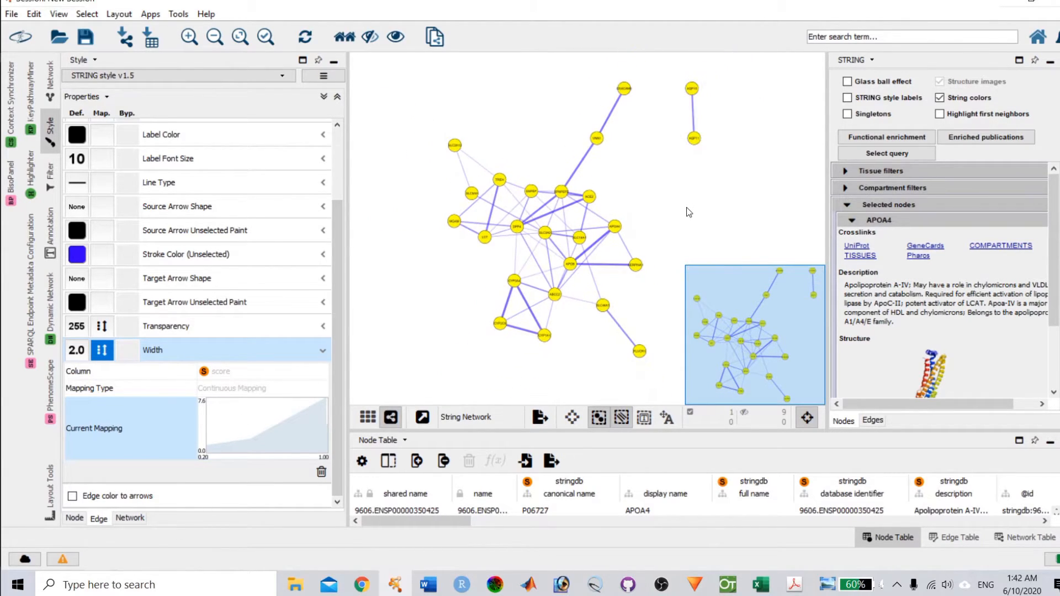
scroll(687, 207, up, 1)
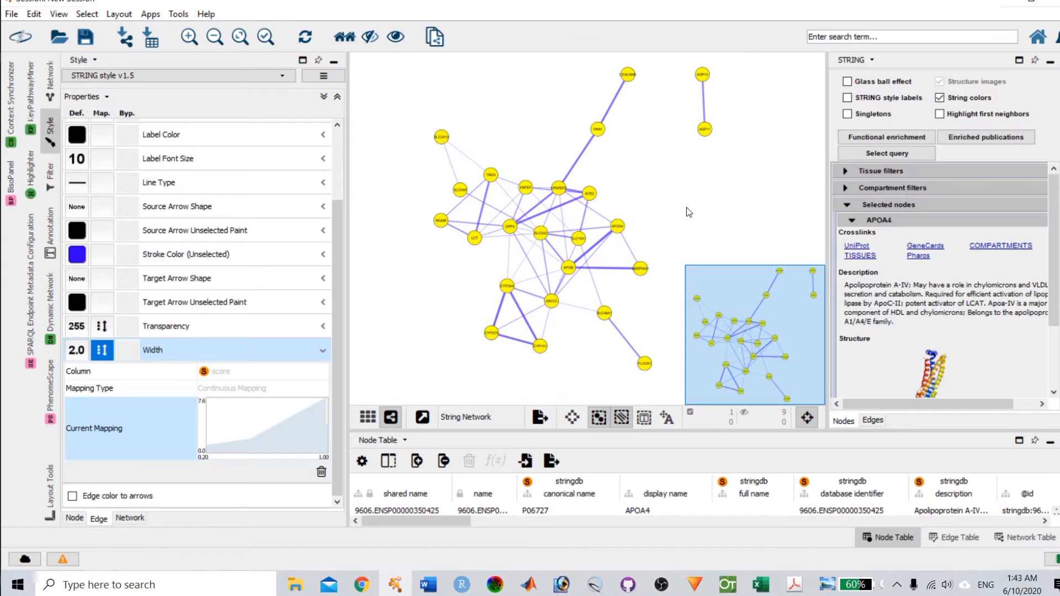
click(11, 16)
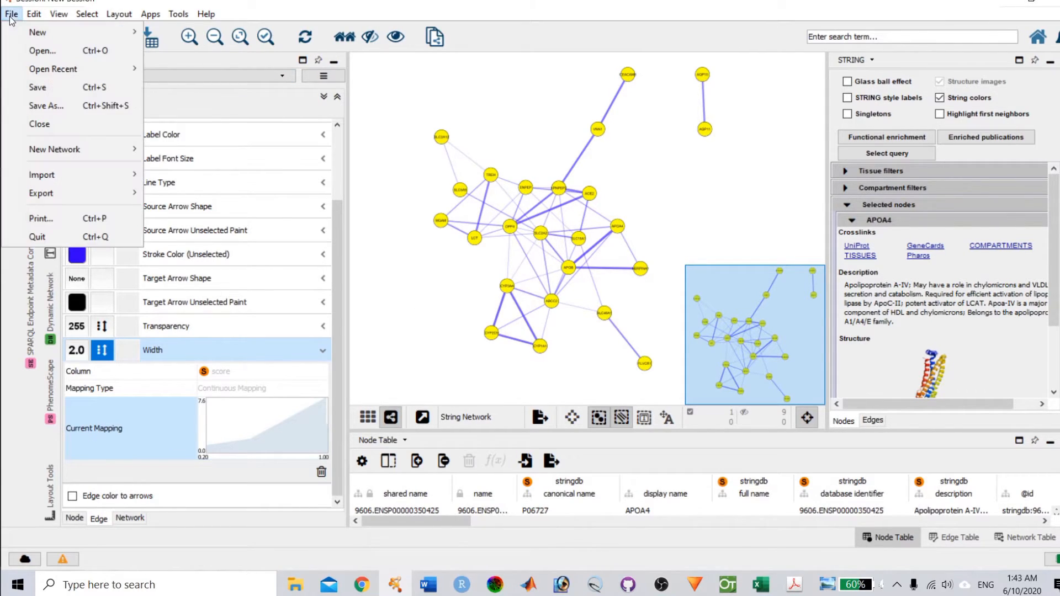
mouse_move(83, 159)
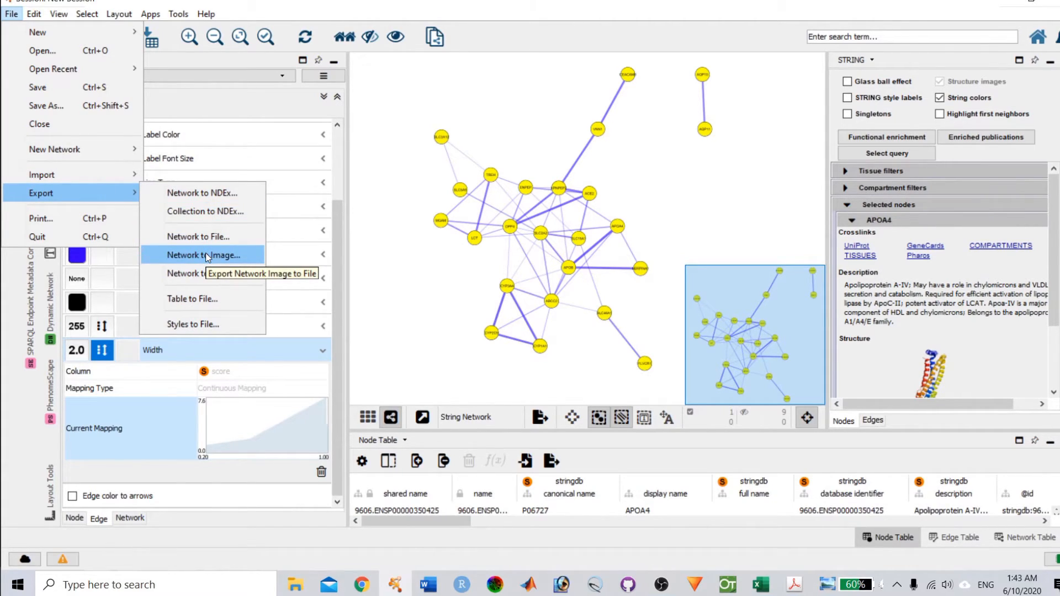
click(207, 256)
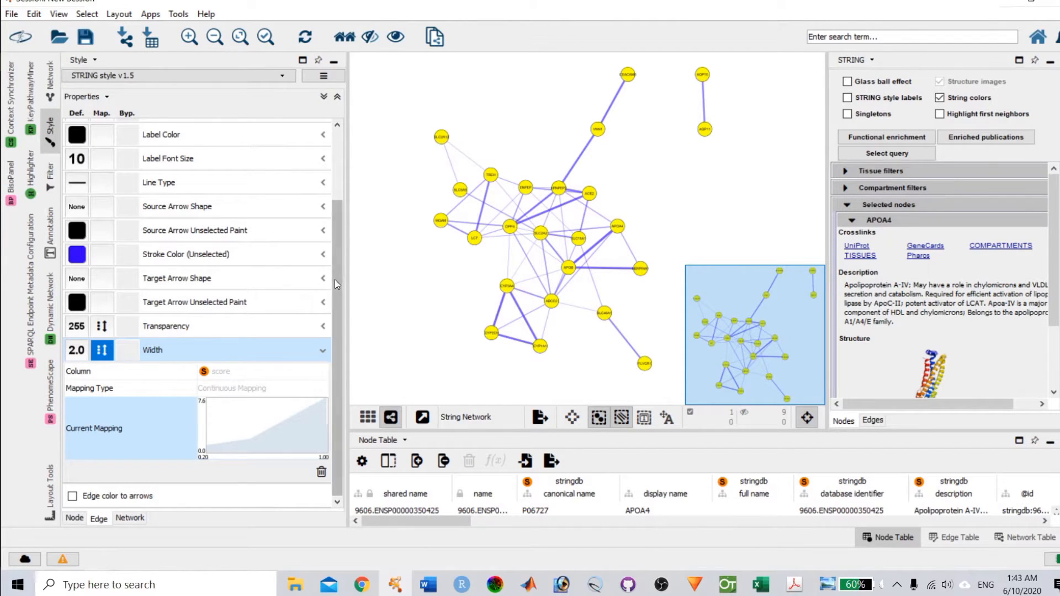
scroll(335, 282, up, 1)
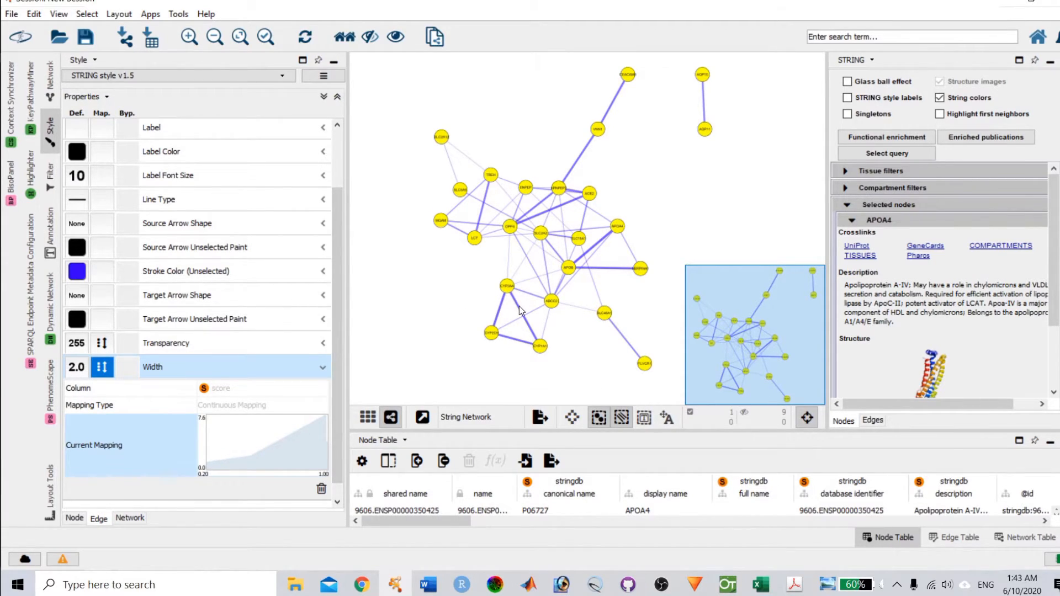
- Switch to Adobe Acrobat, examine the earlier network figures in a.pdf and the string_inteeeractions (3) PDF, and return to Cytoscape
mouse_move(794, 584)
click(793, 533)
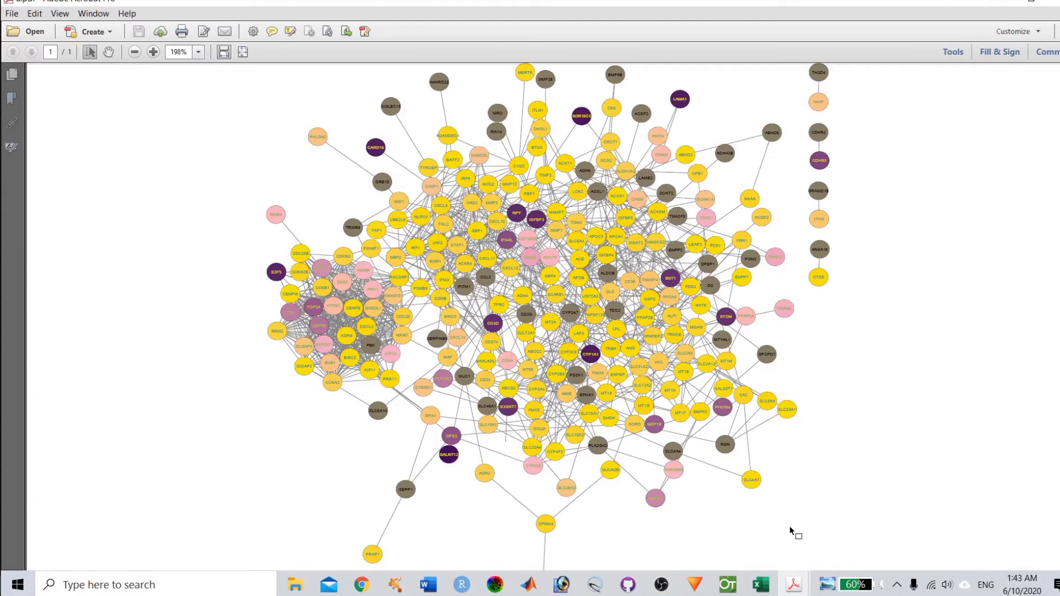
click(794, 585)
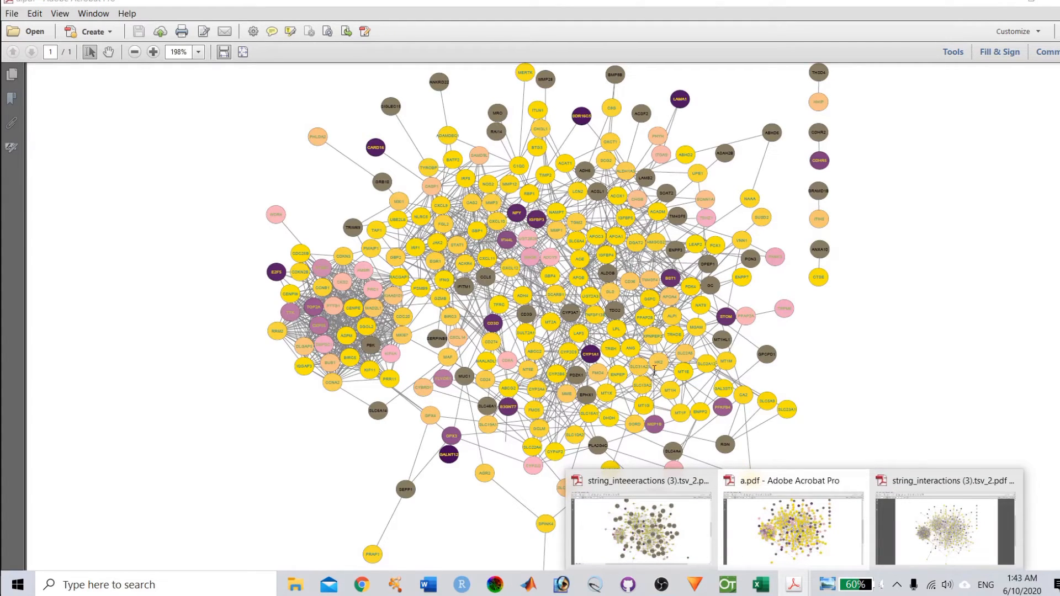
click(660, 509)
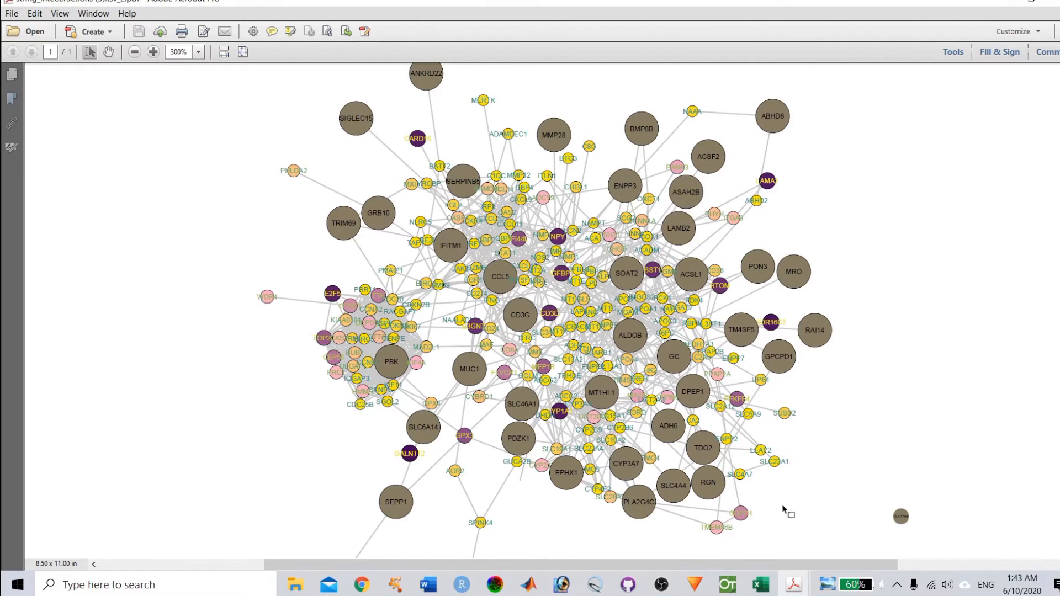
click(831, 588)
click(833, 590)
click(834, 591)
click(834, 592)
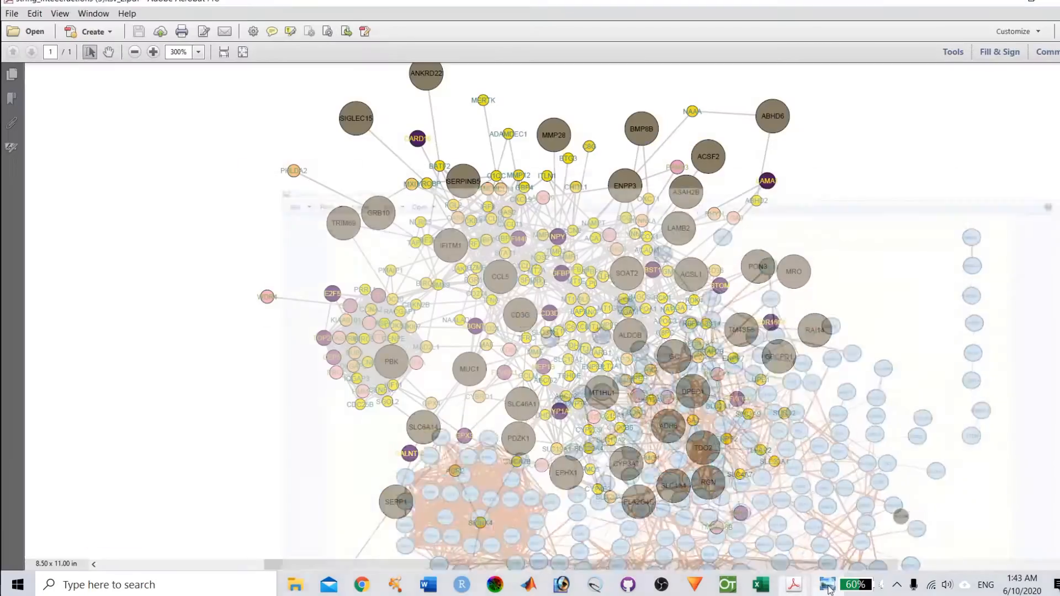
click(1000, 2)
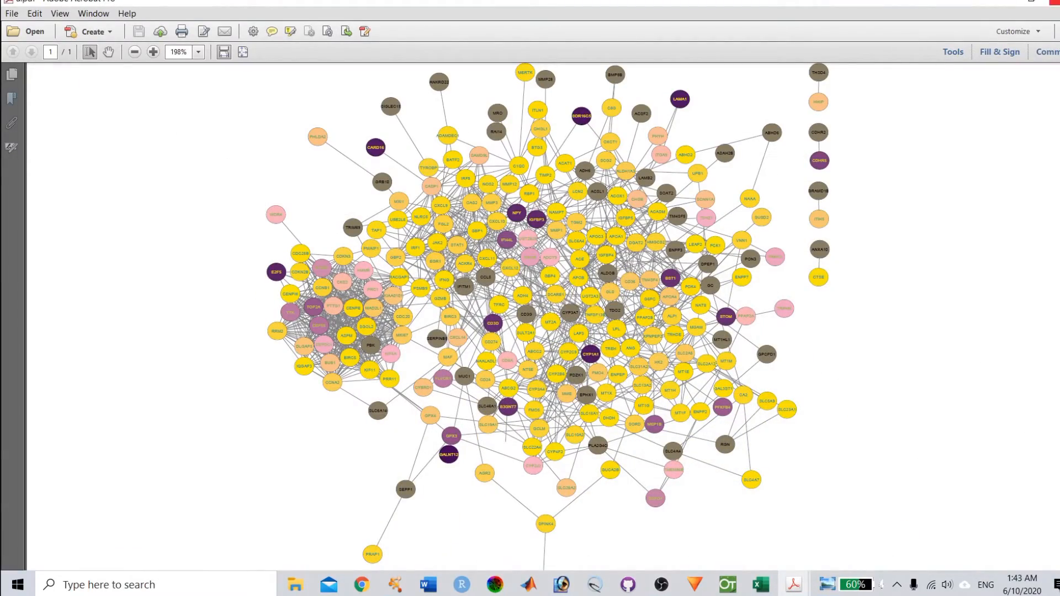
click(1000, 2)
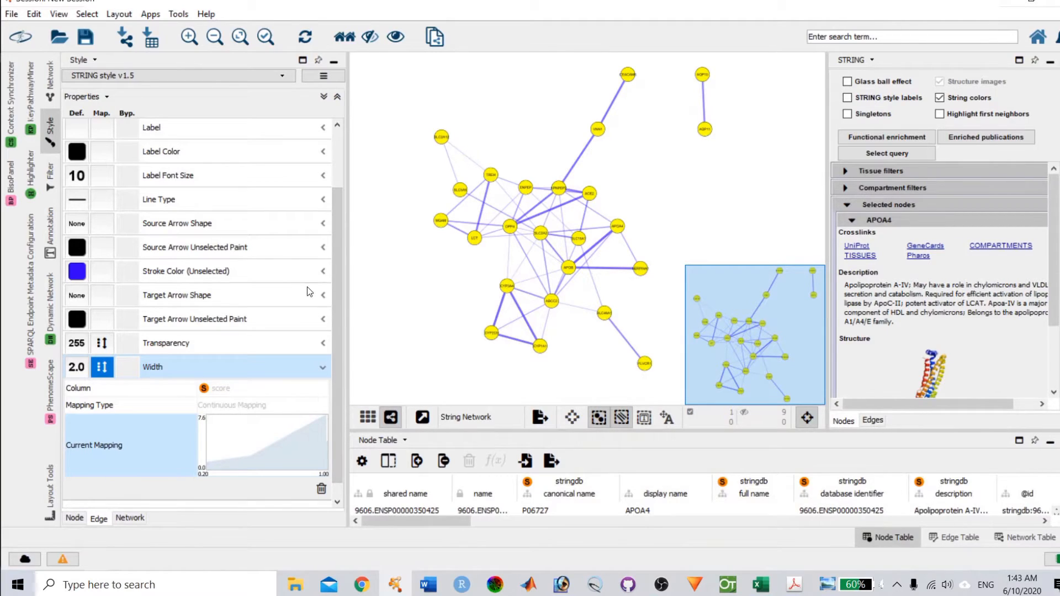
- Choose PostScript as the file format for the network image export and leave the export dialog without exporting
click(14, 12)
mouse_move(65, 193)
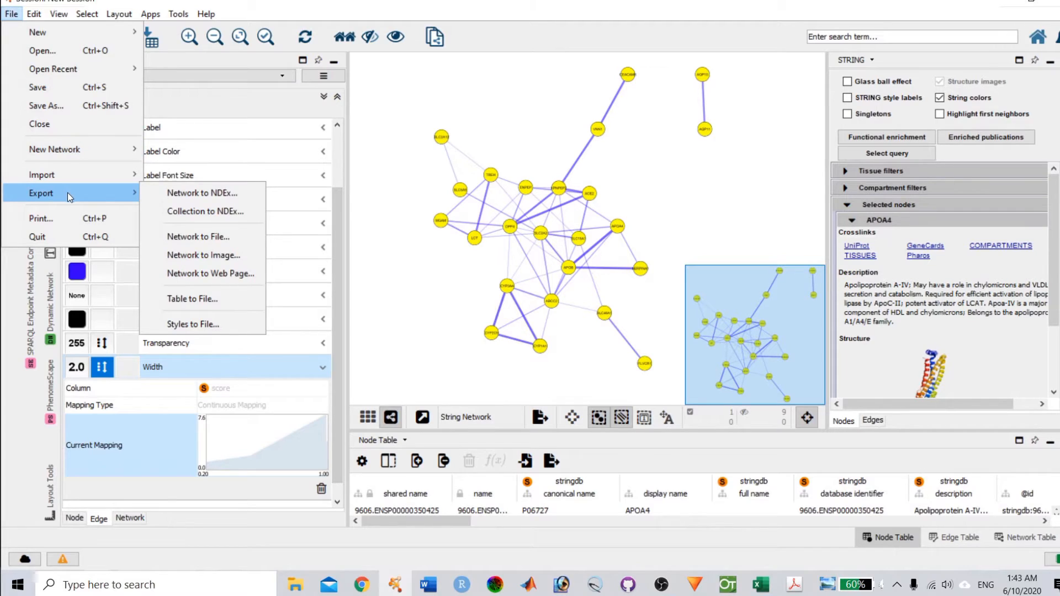
click(194, 253)
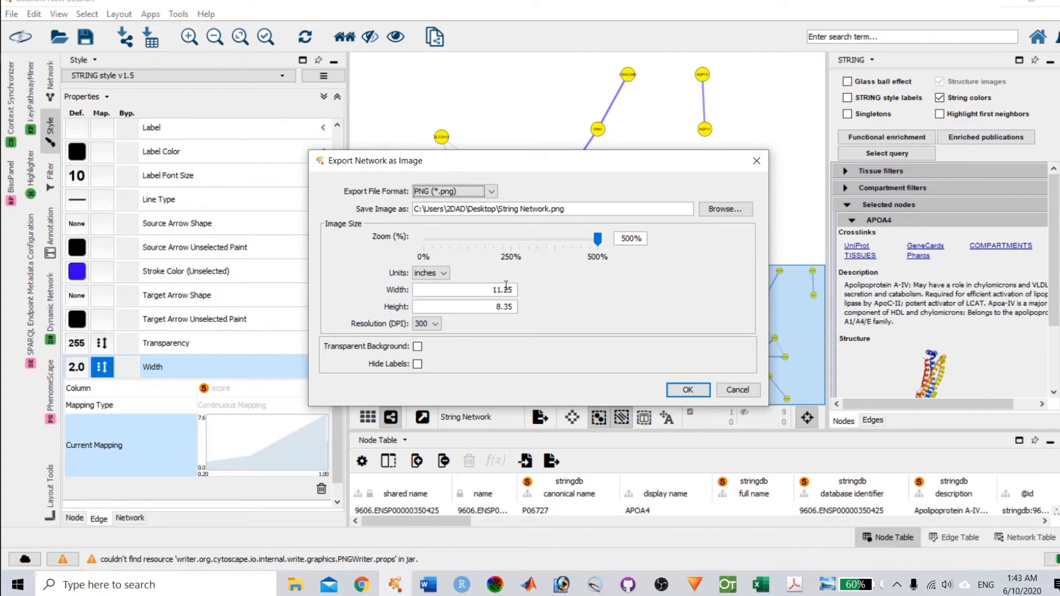
click(490, 191)
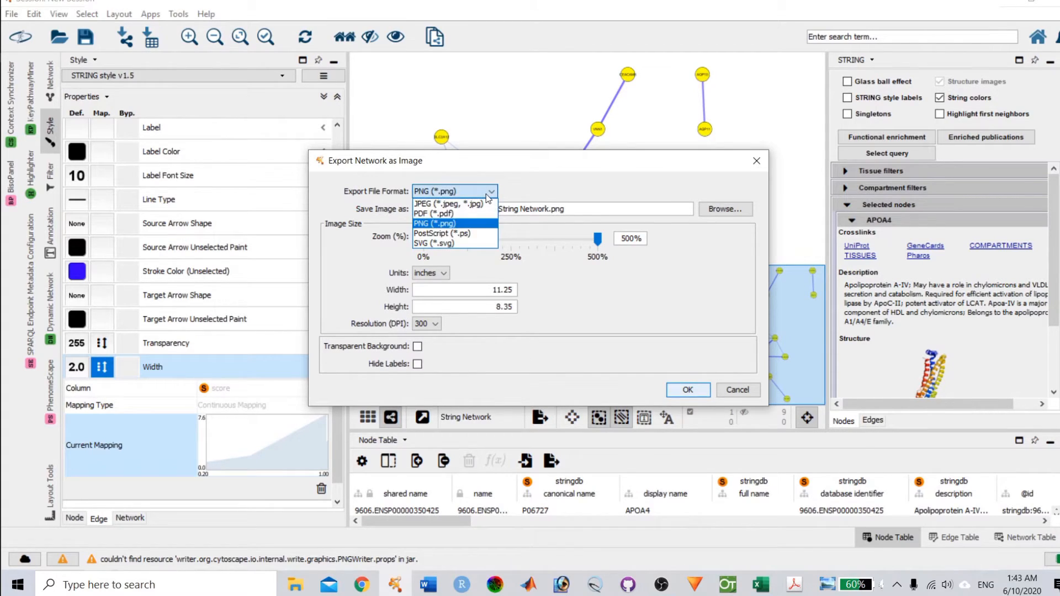
click(465, 234)
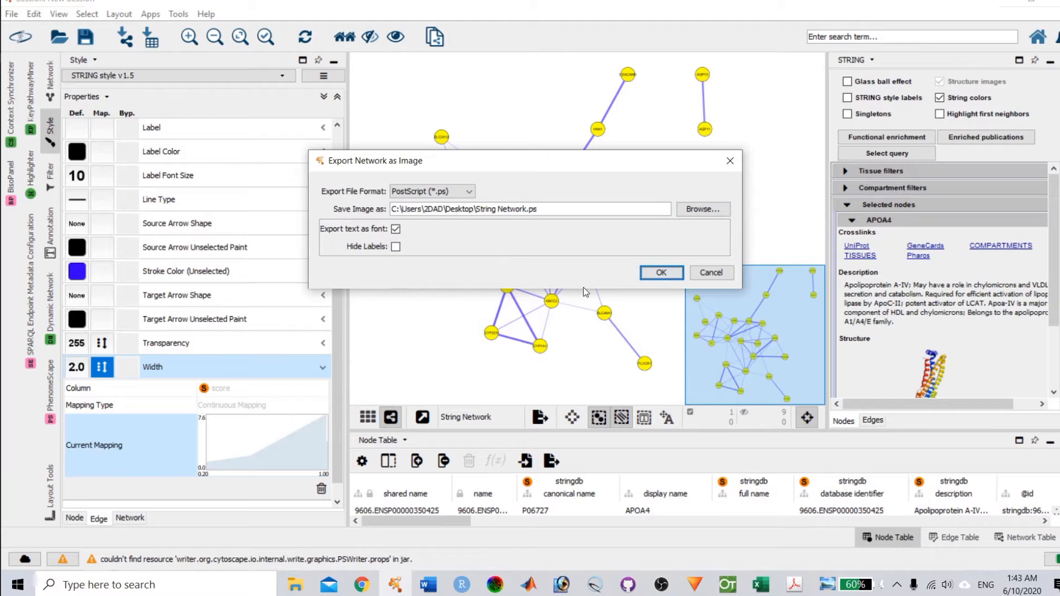
click(447, 193)
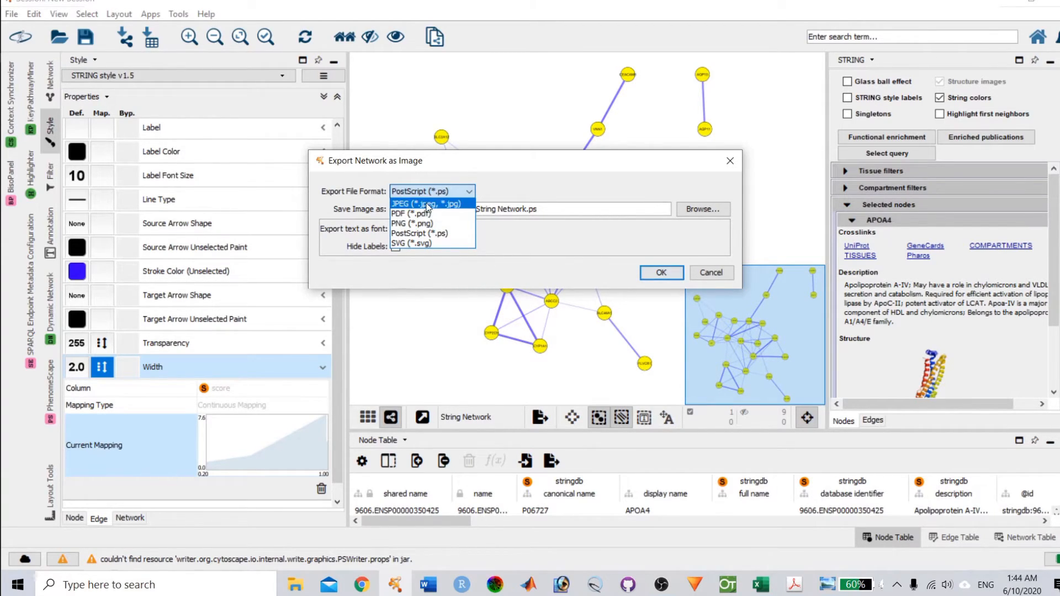
click(447, 234)
click(708, 275)
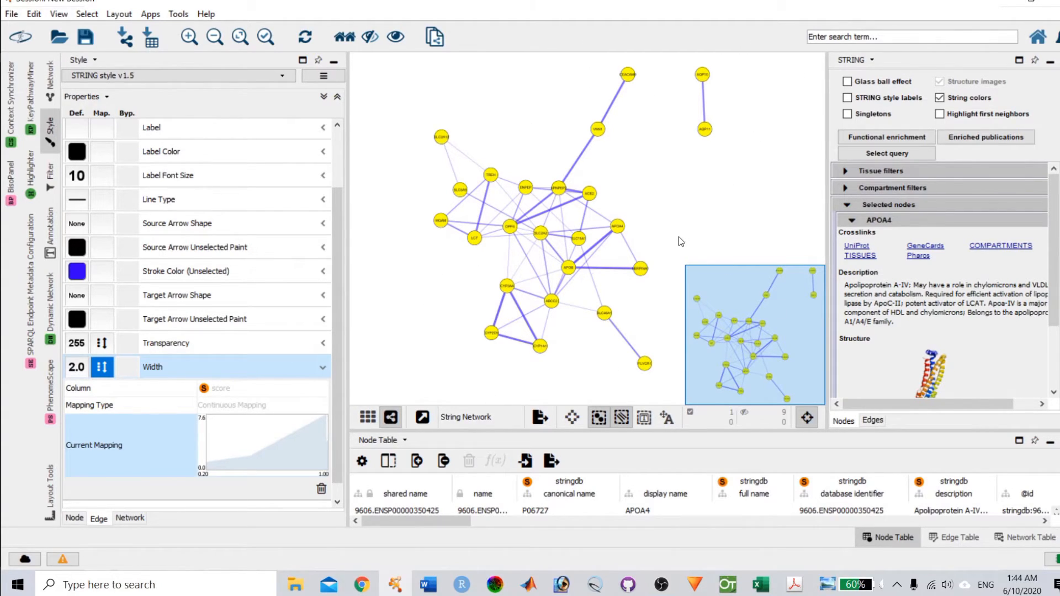
- Export the whole network view as a PostScript image named String Network.ps on the desktop, with text exported as font
scroll(676, 238, up, 5)
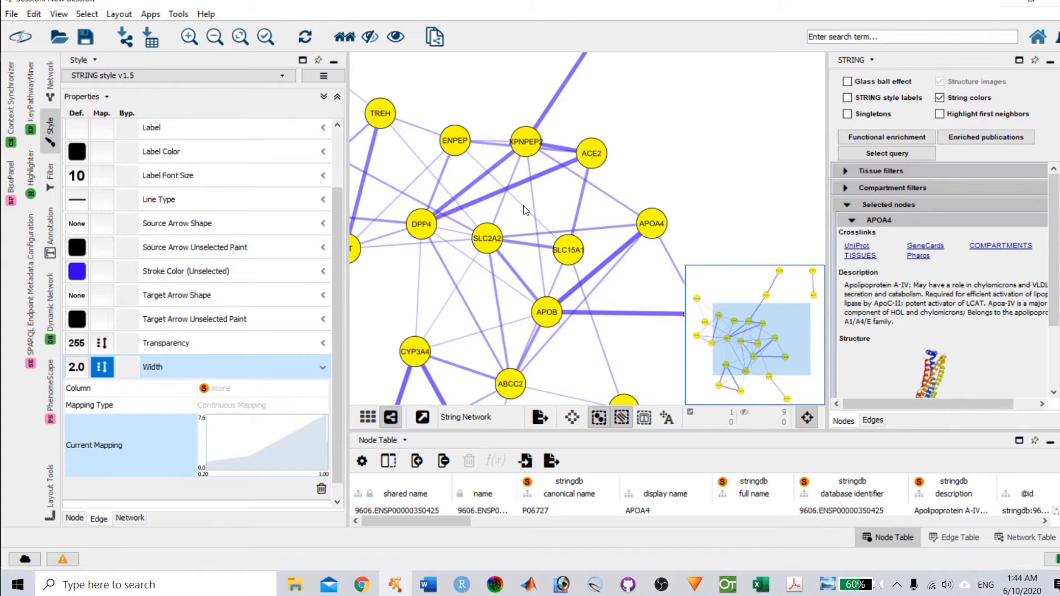
click(12, 14)
mouse_move(57, 192)
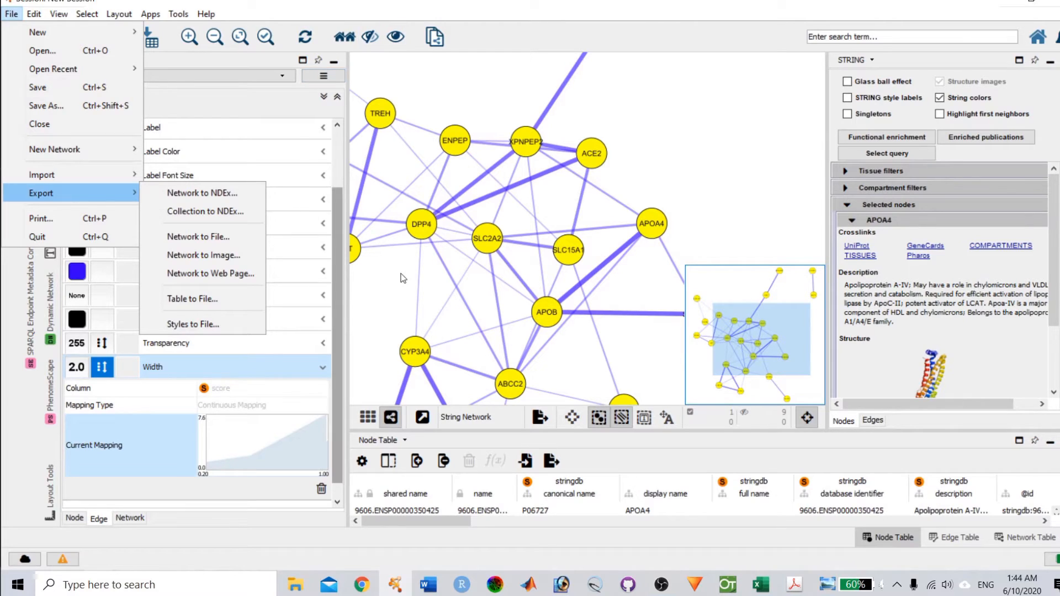
scroll(463, 279, down, 5)
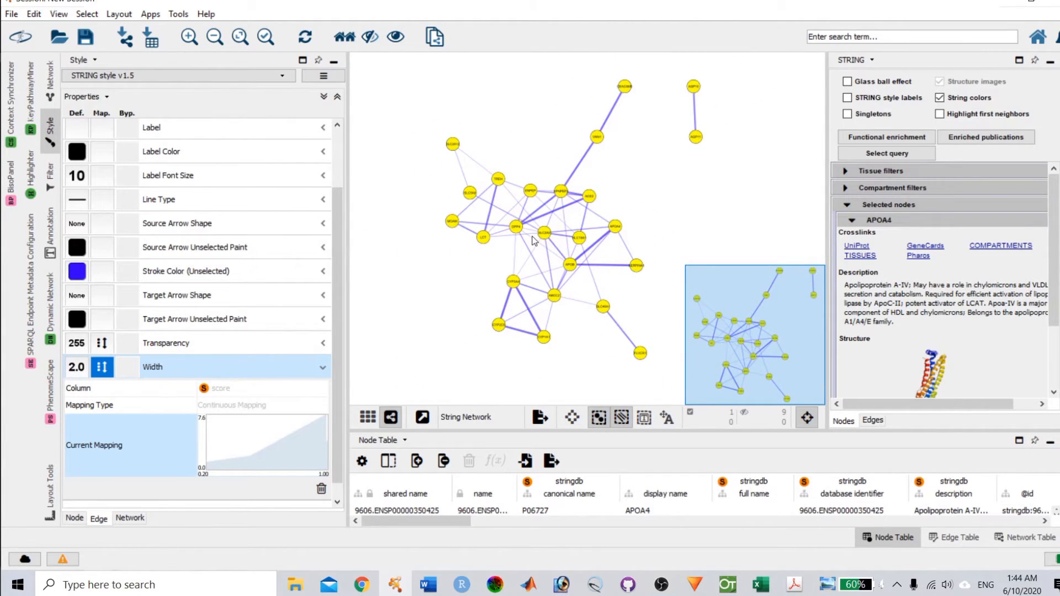
scroll(534, 240, up, 1)
click(11, 14)
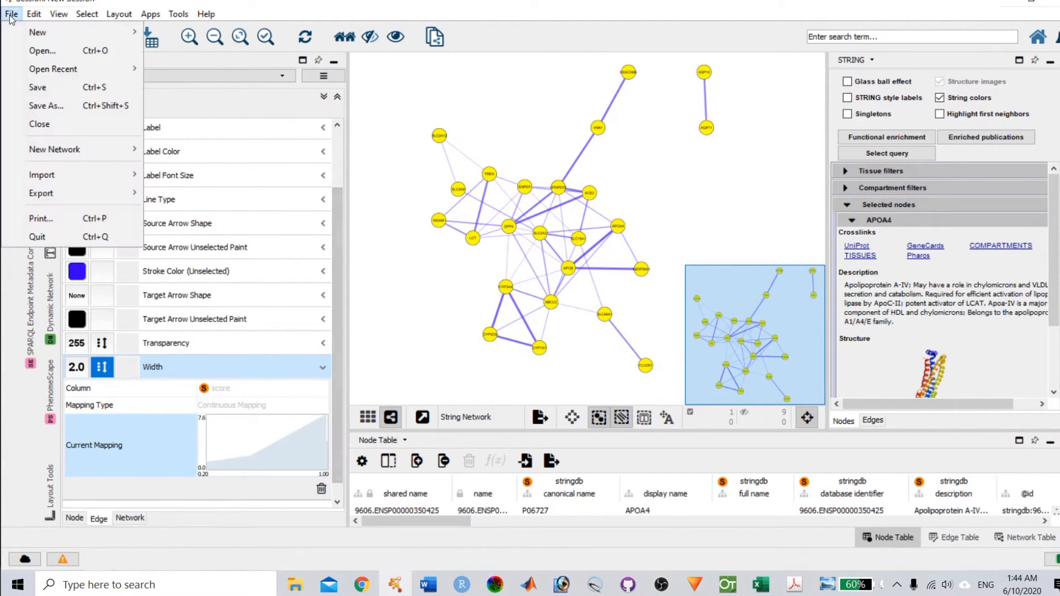
mouse_move(65, 193)
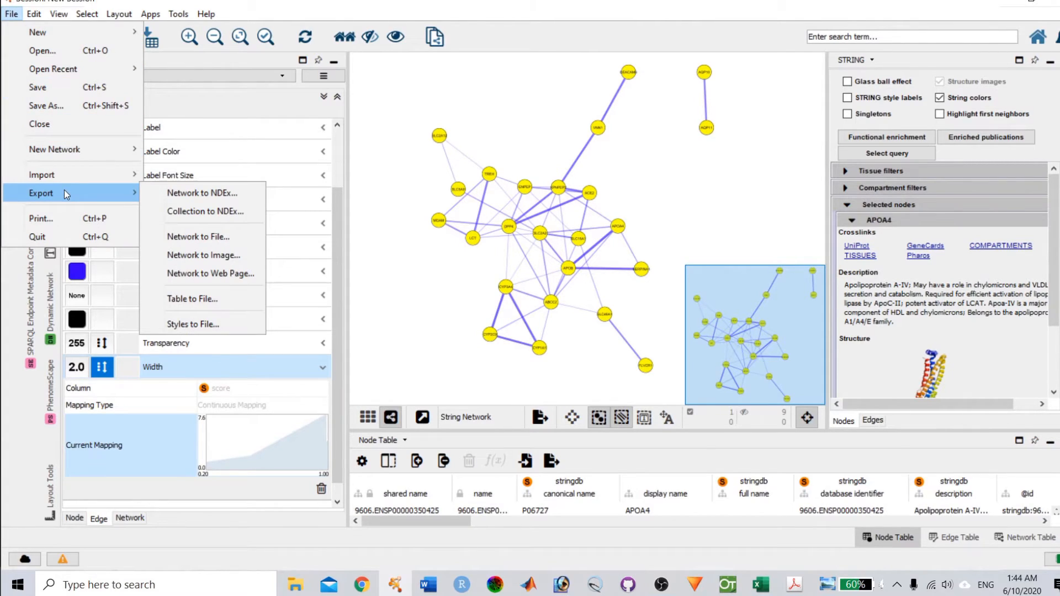
click(193, 255)
click(471, 249)
click(472, 251)
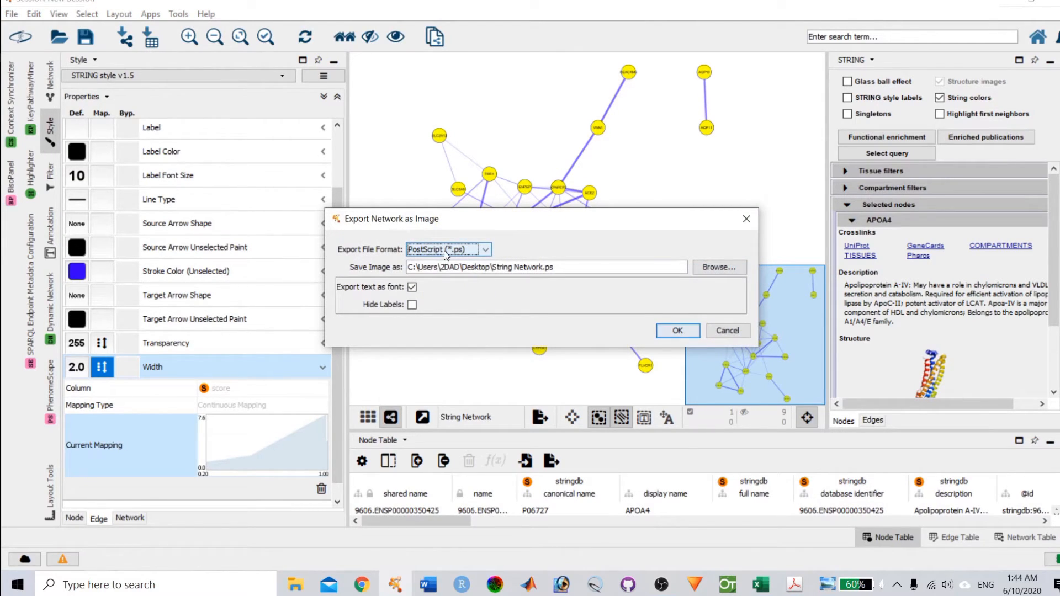
click(670, 334)
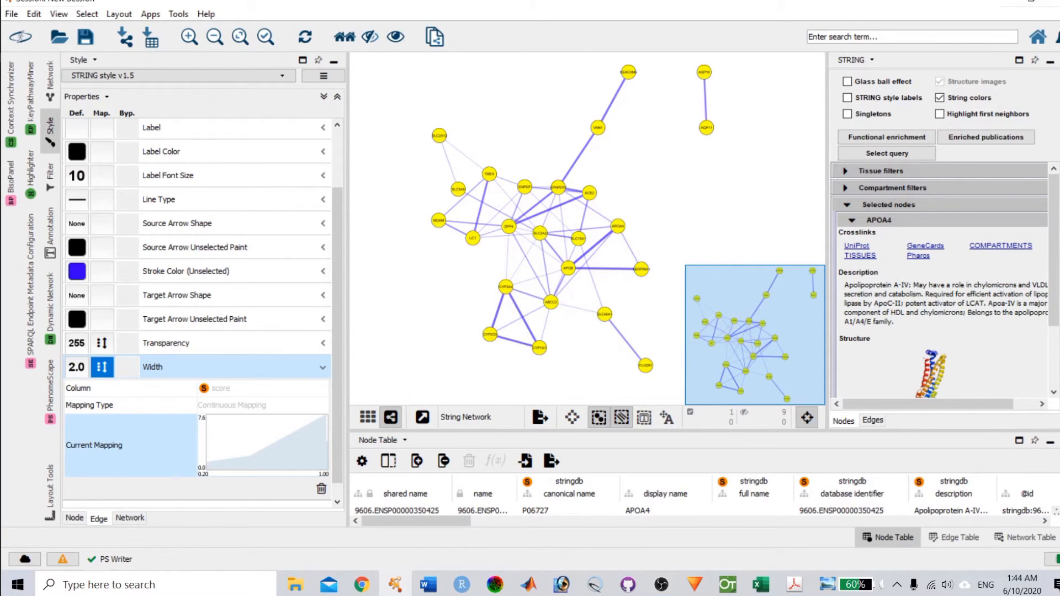
- Repeat the PostScript export of the network to the same String Network.ps file
click(12, 14)
mouse_move(62, 178)
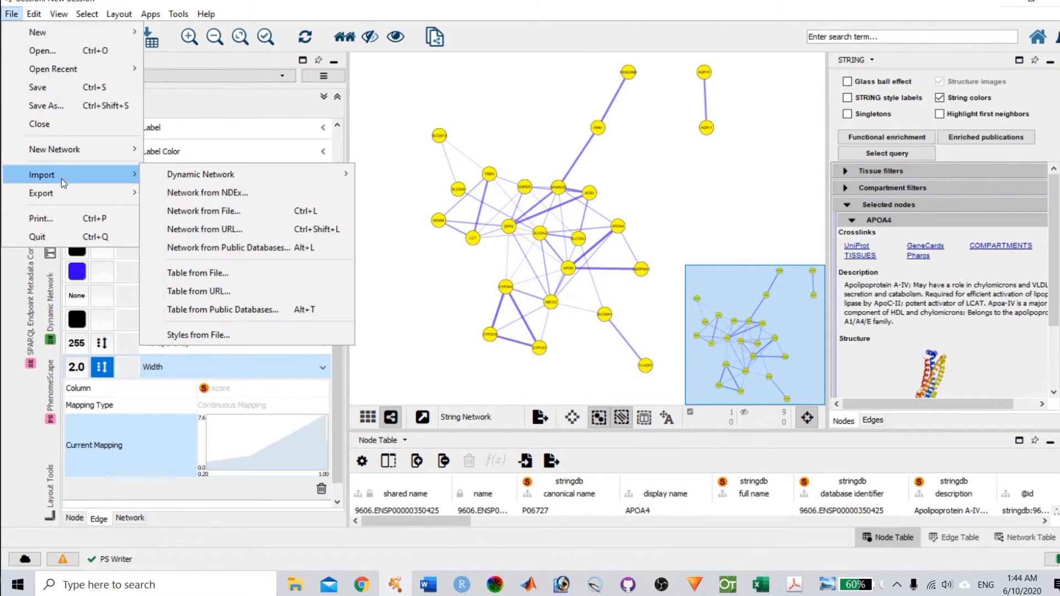
mouse_move(68, 197)
click(200, 259)
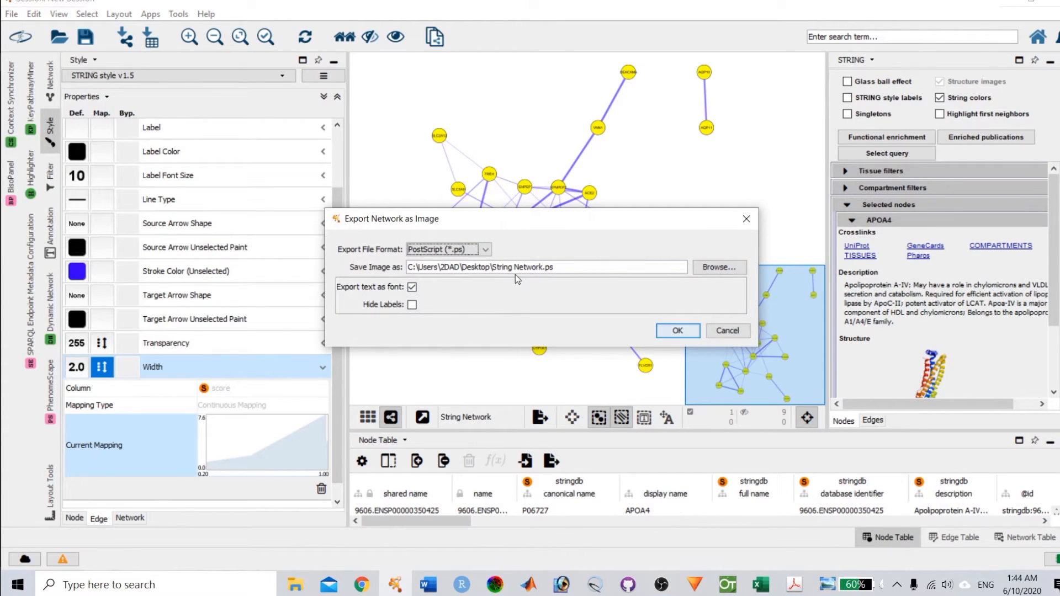
click(678, 331)
- Switch to the desktop and convert the exported String Network PostScript file to PDF with Acrobat Distiller
click(997, 4)
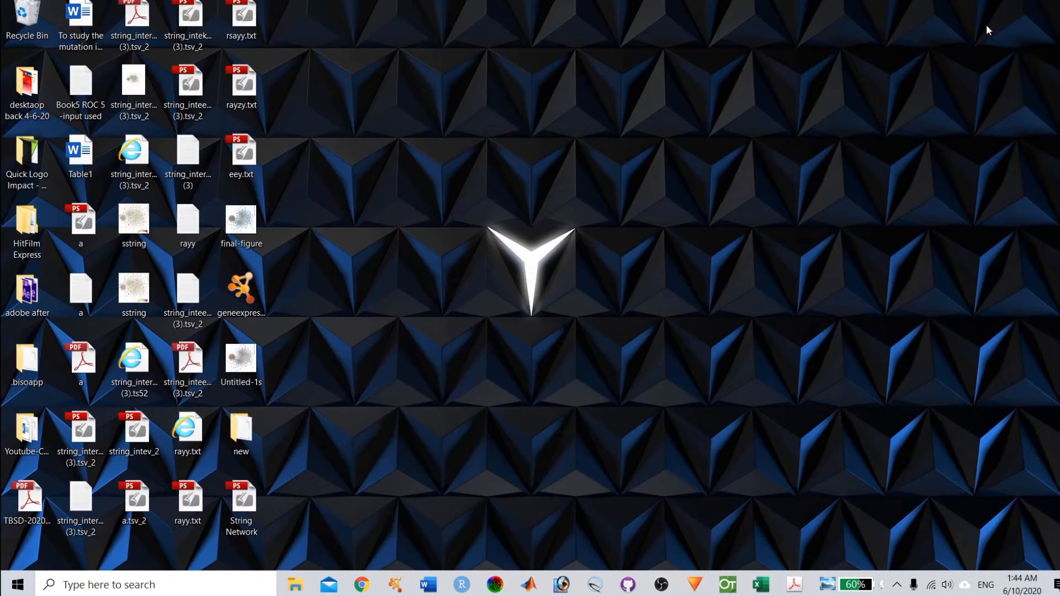
click(247, 520)
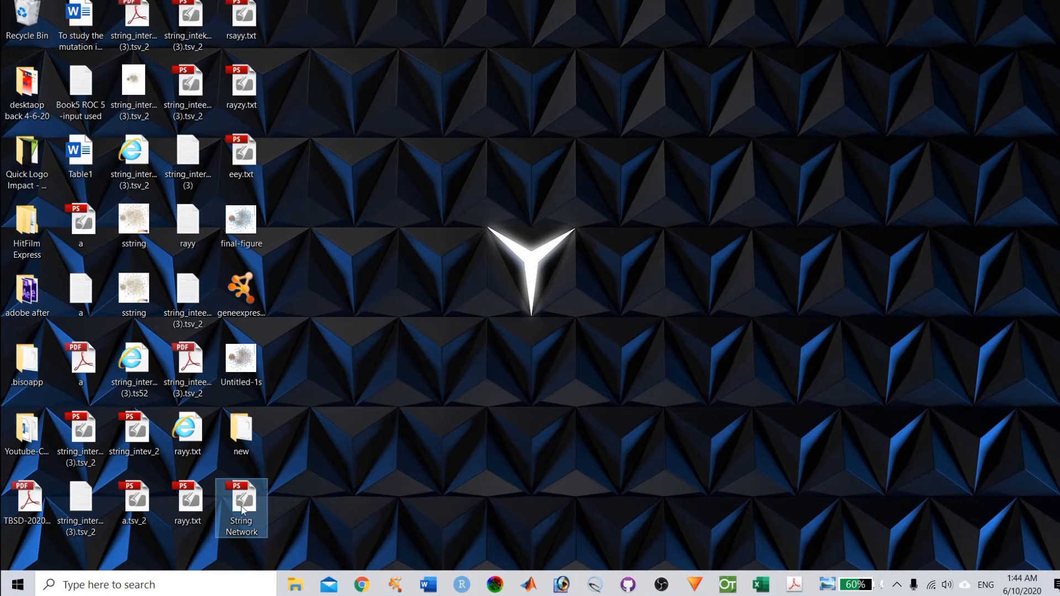
double_click(250, 525)
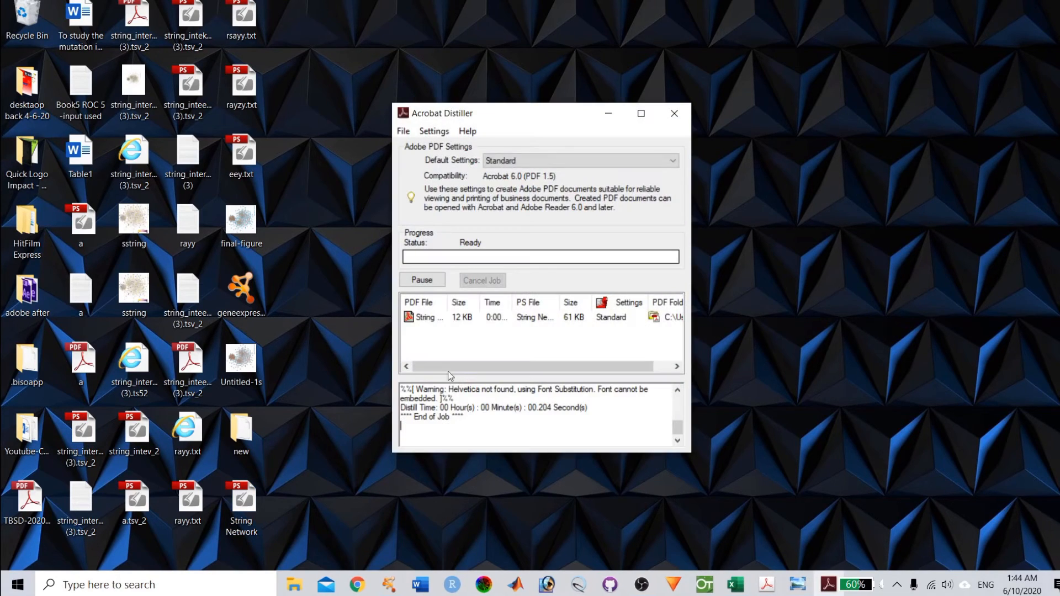
click(672, 113)
- Open the converted String Network PDF in Adobe Acrobat and examine its nodes, labels and edges at different magnifications
double_click(288, 24)
scroll(641, 290, down, 10)
scroll(558, 311, down, 5)
scroll(529, 319, up, 3)
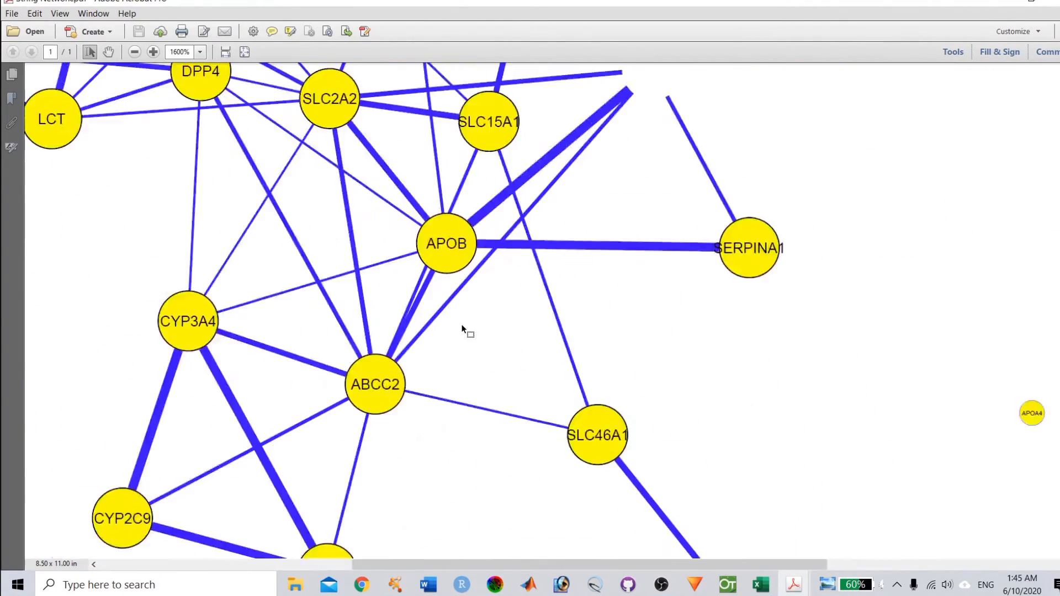
scroll(403, 340, up, 3)
scroll(403, 338, down, 3)
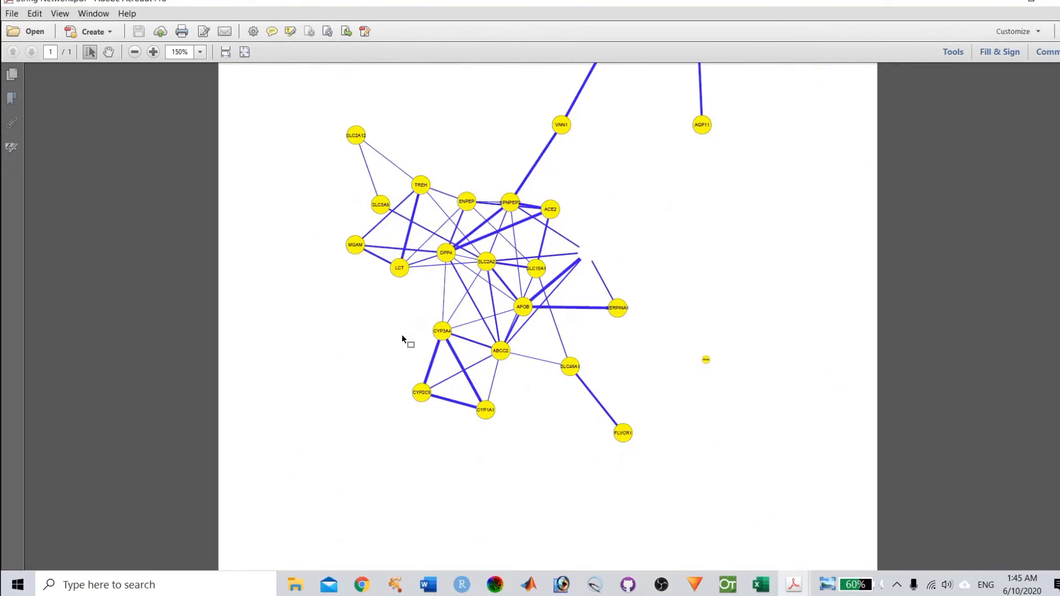
- Close the PDF, switch to Photoshop and minimize the open sstring.psd image
click(1055, 2)
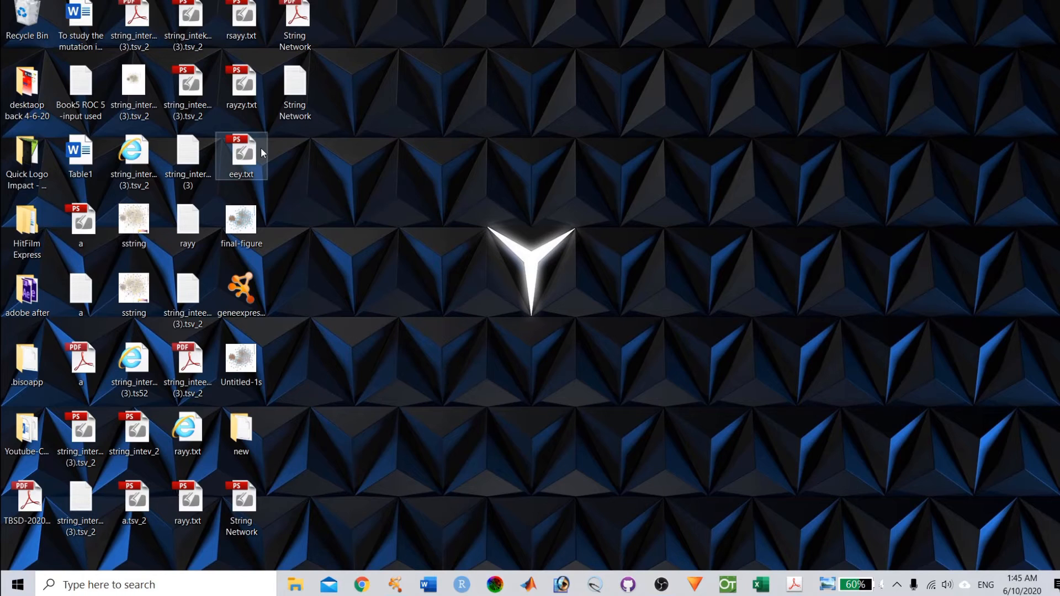
click(559, 589)
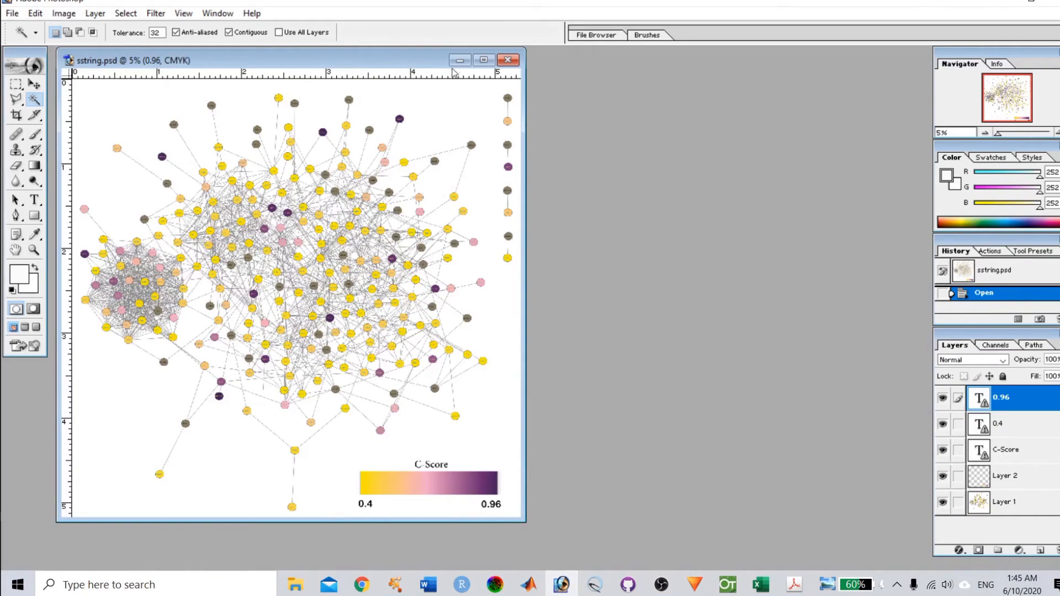
click(464, 61)
- Re-sort the desktop files offered for opening and open the String Network PostScript file
click(13, 13)
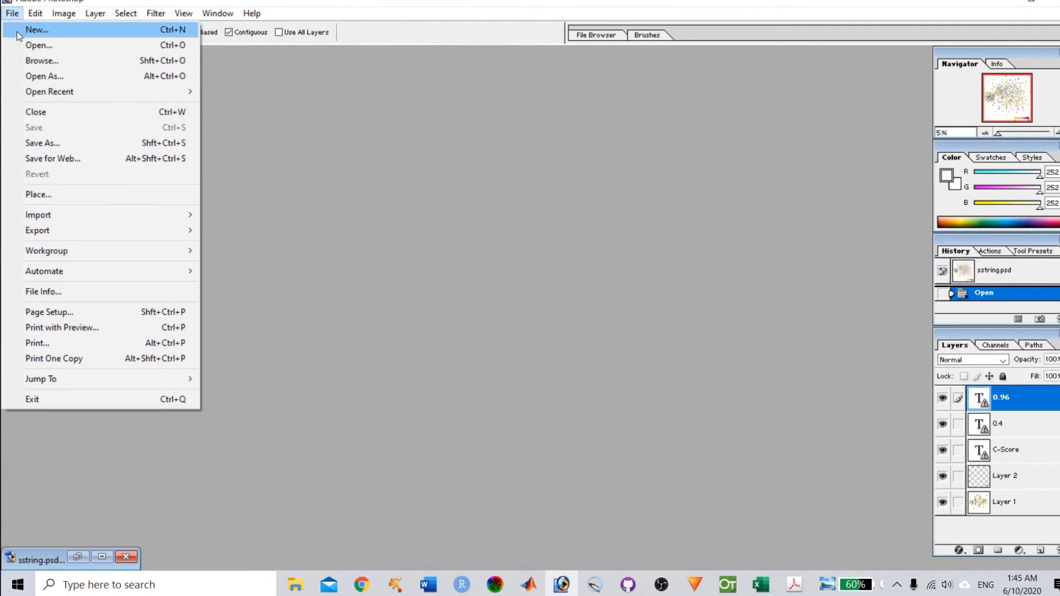
click(90, 45)
drag(751, 152, 765, 336)
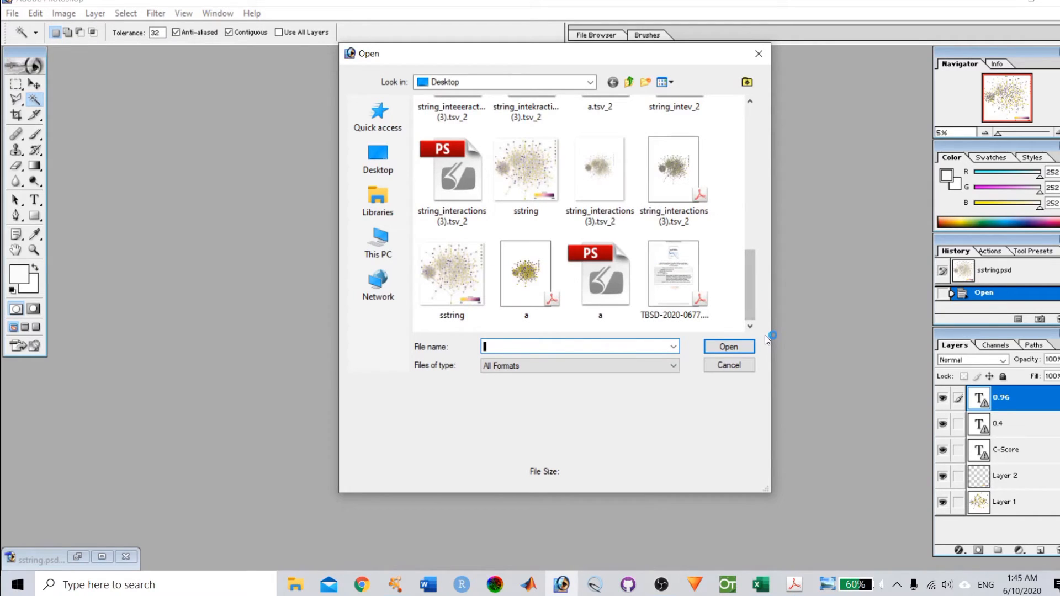
right_click(538, 323)
mouse_move(602, 349)
click(708, 367)
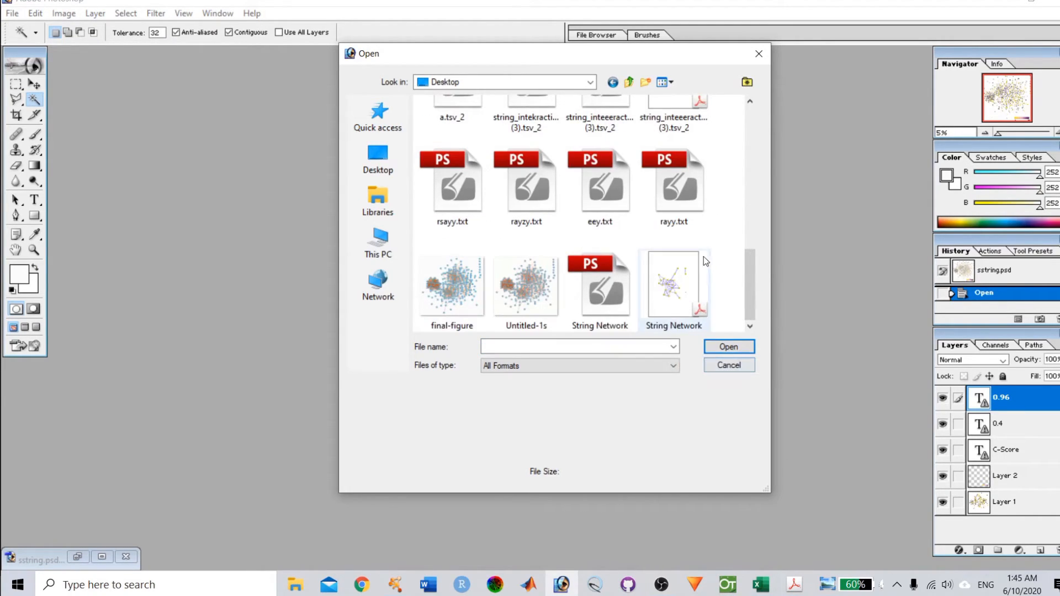
scroll(699, 276, up, 2)
scroll(698, 282, down, 1)
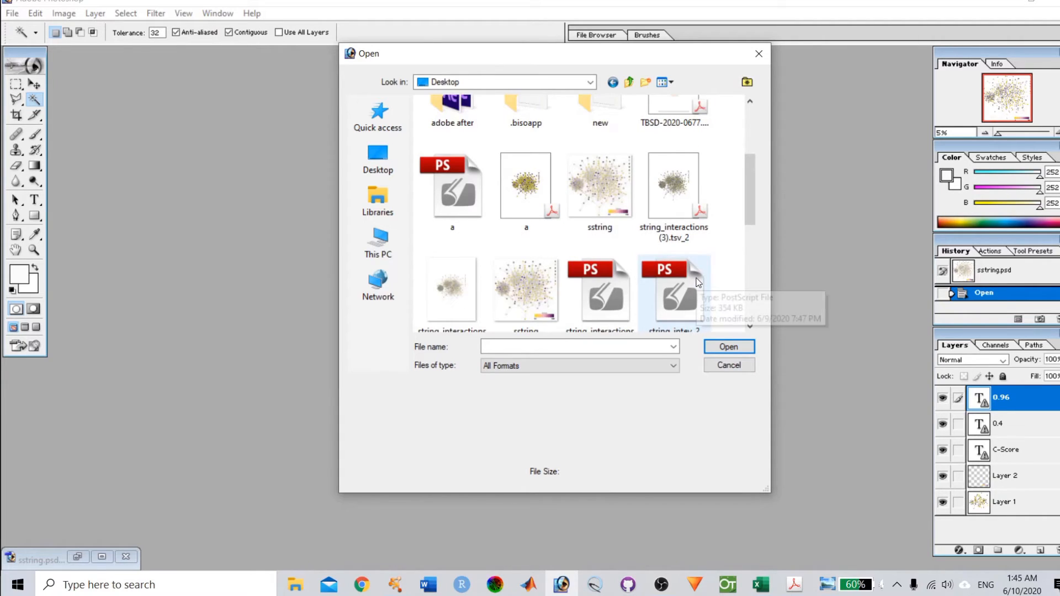
scroll(698, 282, up, 1)
drag(750, 163, 757, 309)
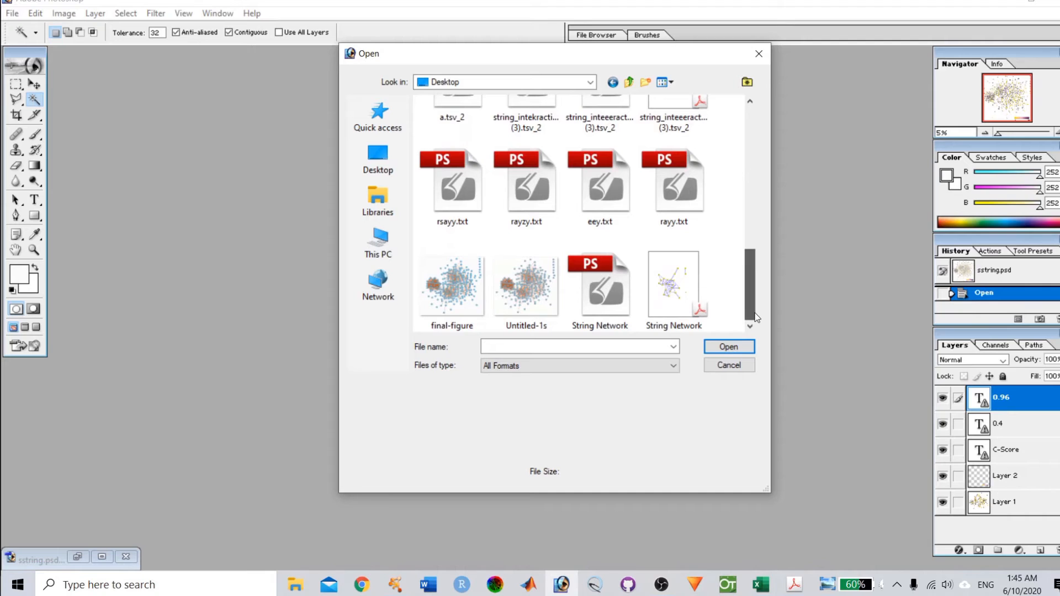
click(600, 290)
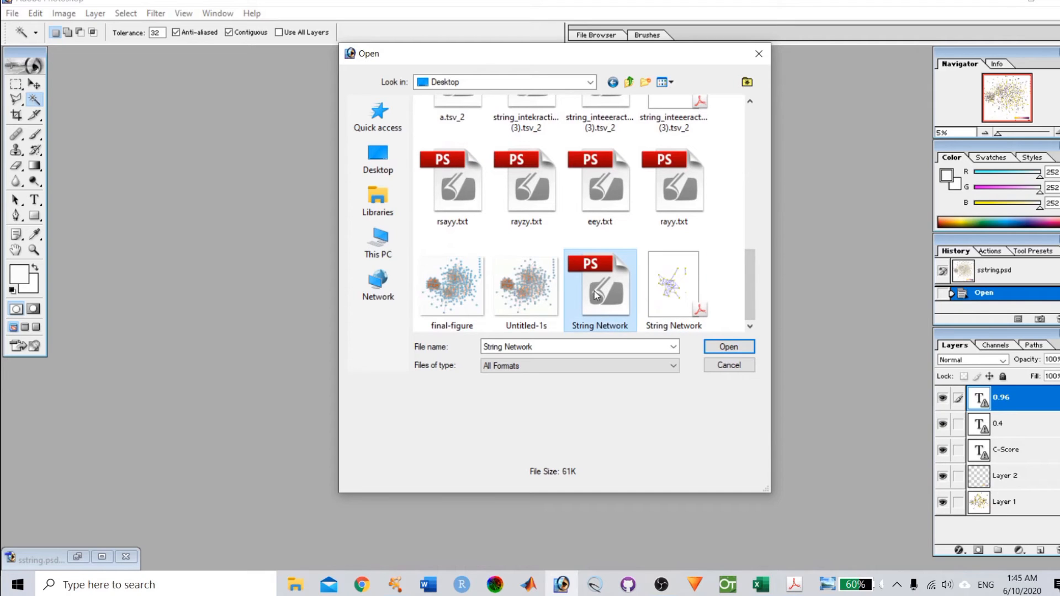
click(730, 347)
- Rasterize the PostScript file at a resolution of 2400 pixels/inch
click(495, 302)
drag(492, 301, 447, 303)
text(2400)
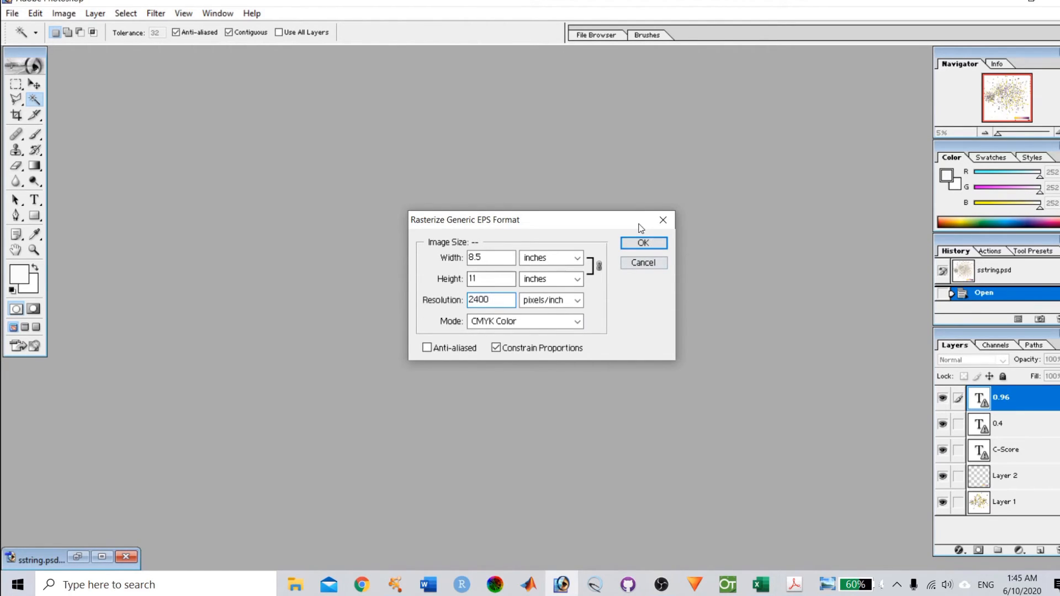
click(644, 244)
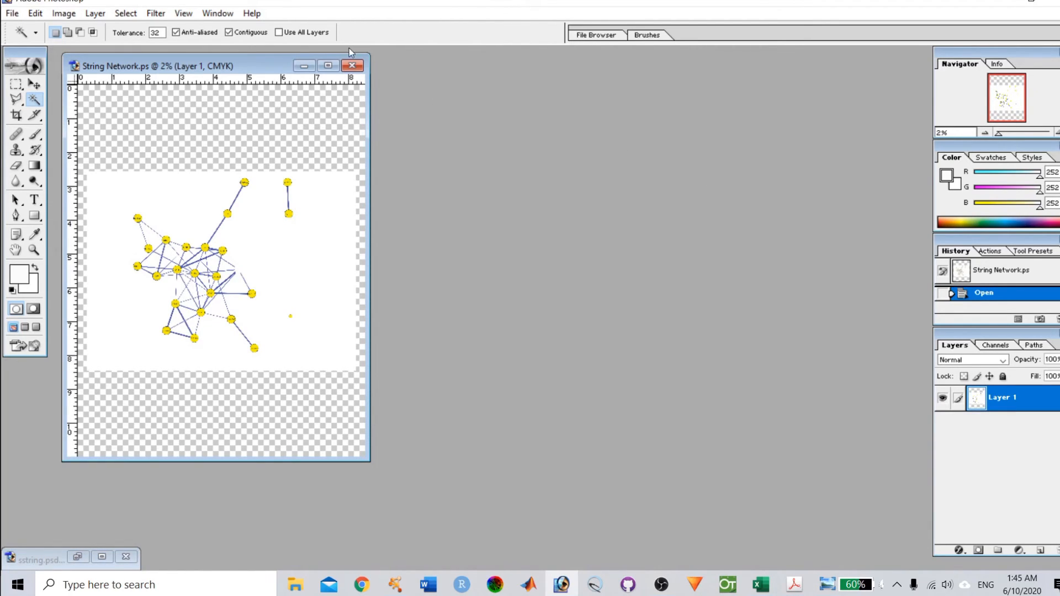
- Maximize the String Network image and crop it tightly around the network, removing the transparent margins
click(328, 66)
click(16, 115)
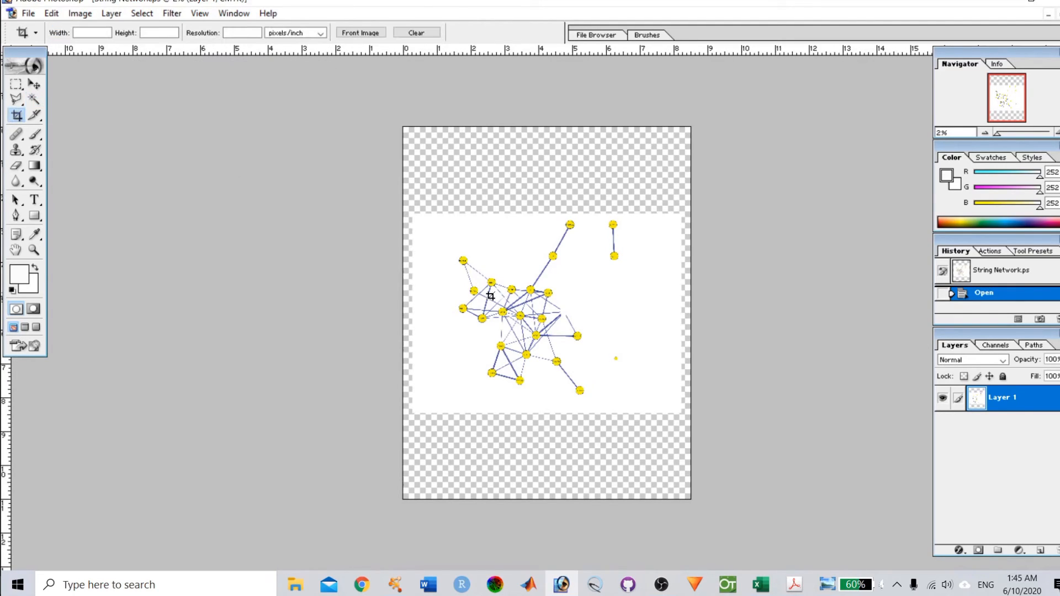
drag(439, 221, 641, 396)
drag(641, 308, 622, 308)
drag(440, 308, 451, 308)
key(Return)
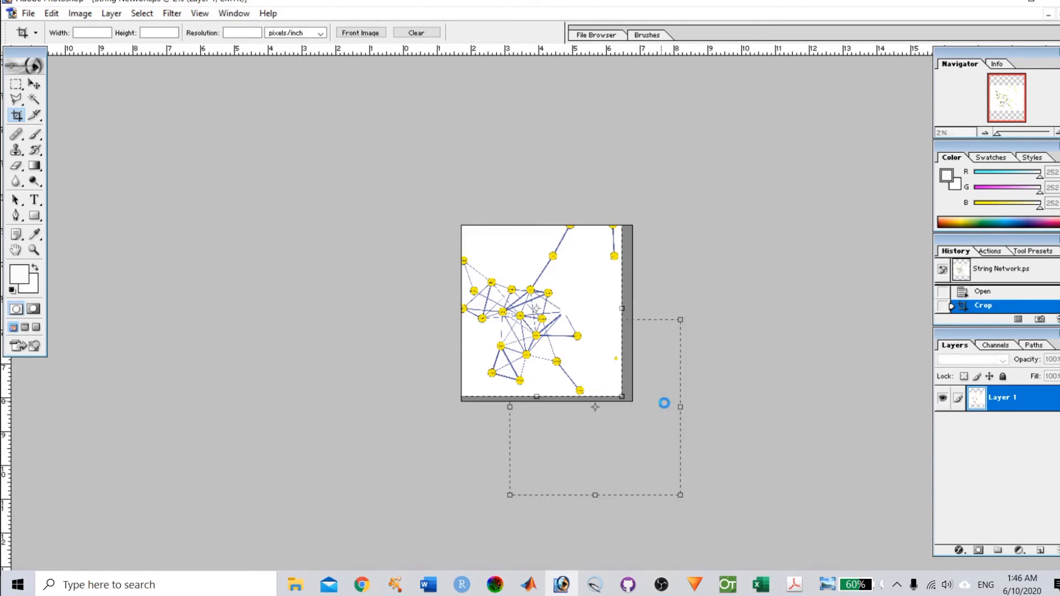
- Save the cropped image to the desktop as the TIFF String Network copy.tif, without layers and with ZIP compression
key(ctrl+shift+s)
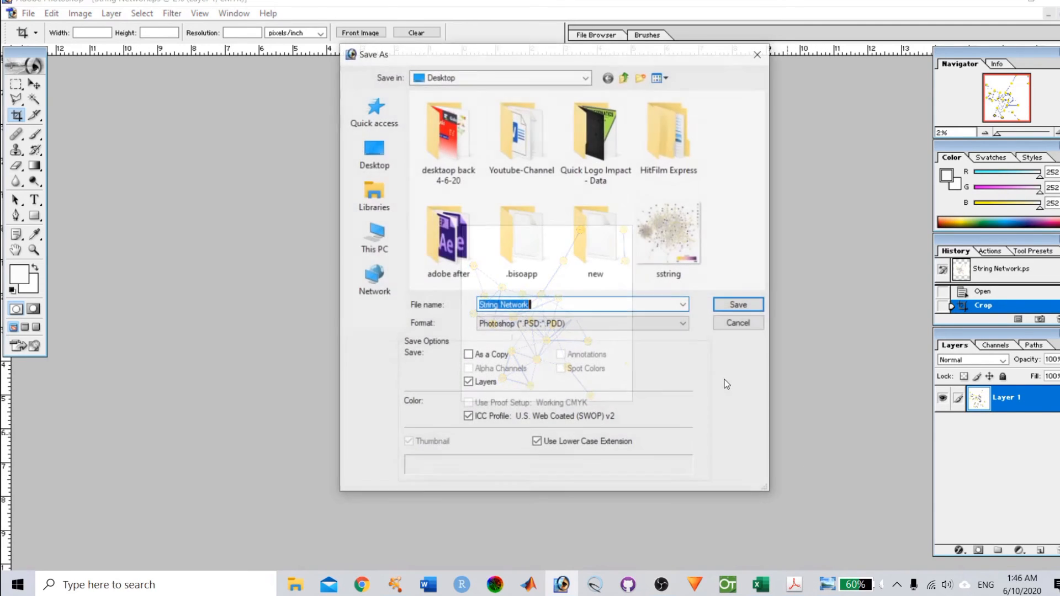
click(551, 325)
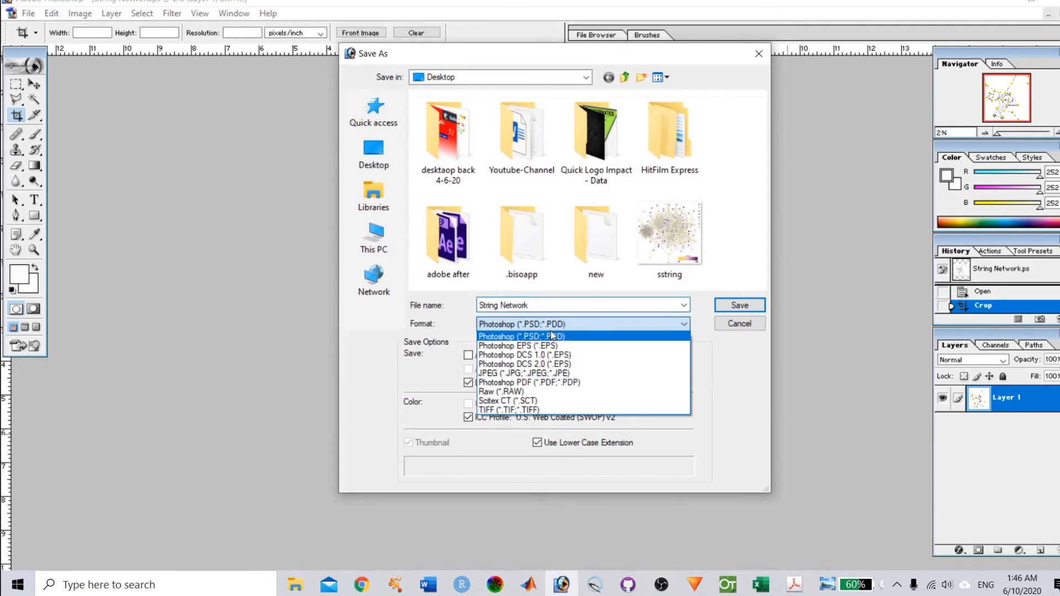
click(542, 410)
click(469, 383)
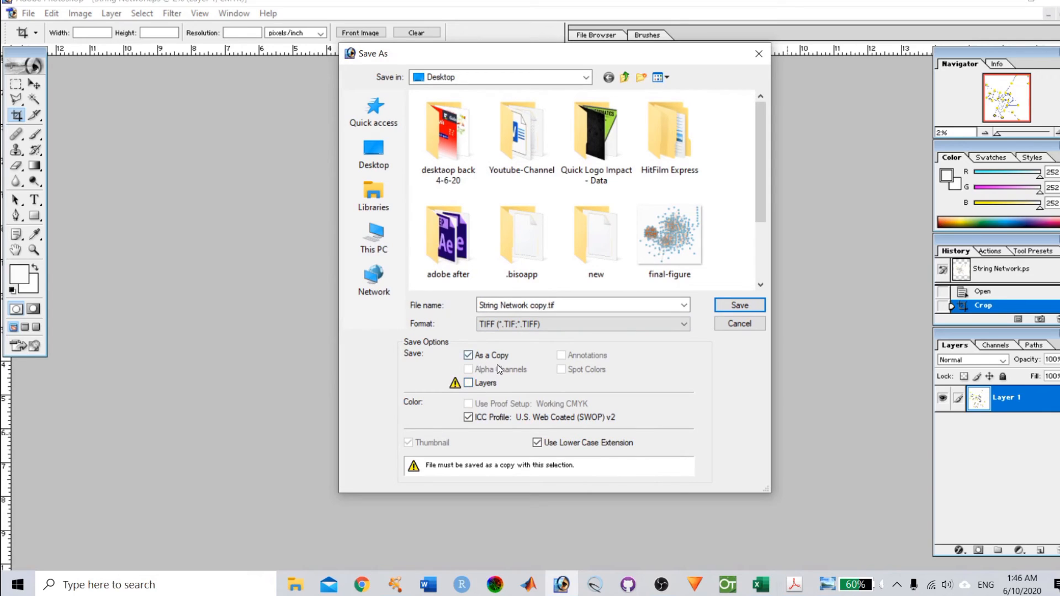
click(374, 153)
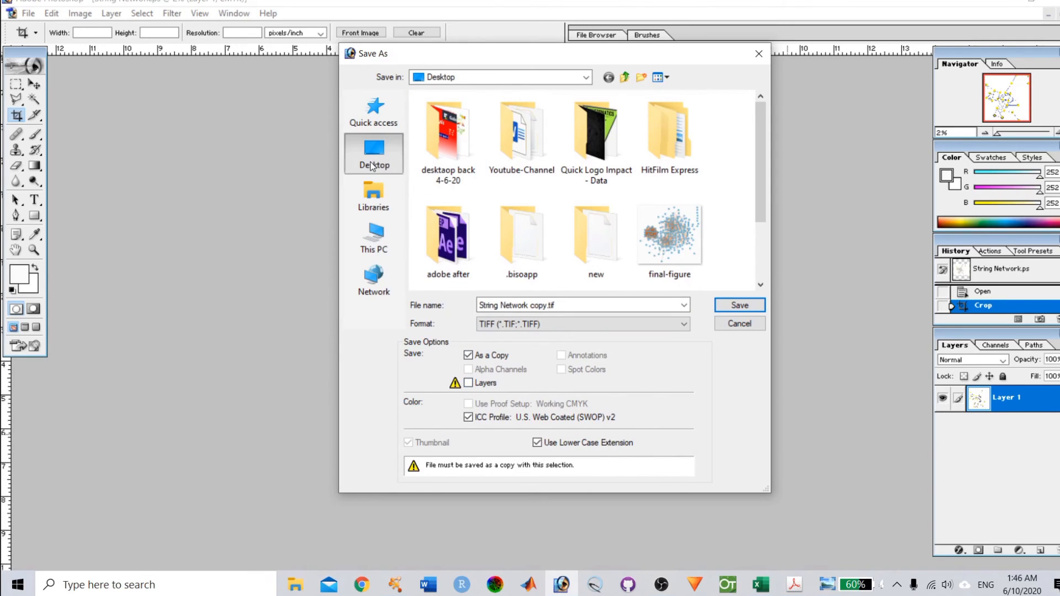
click(729, 306)
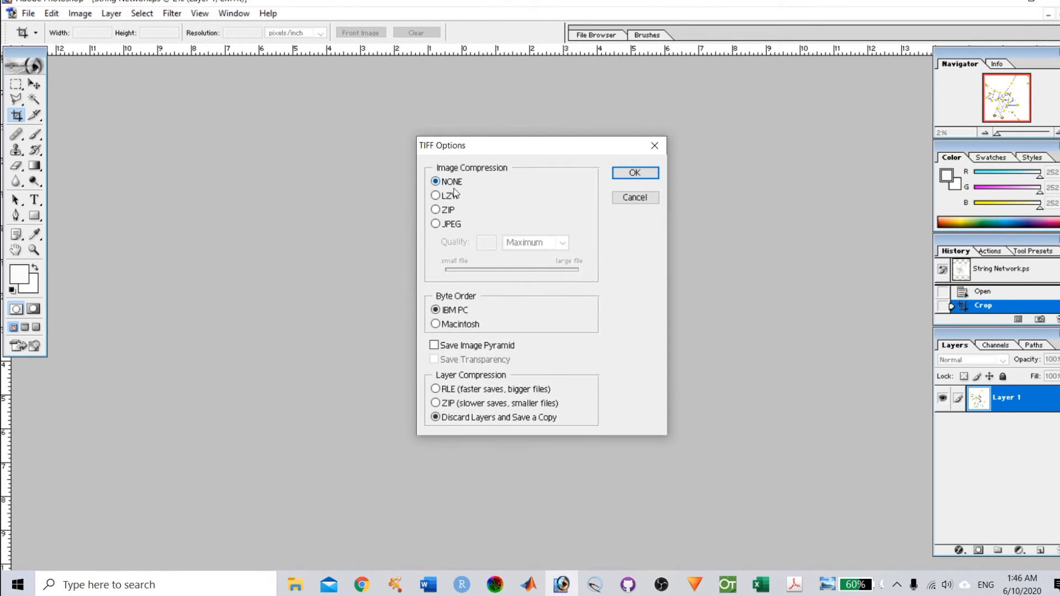
click(438, 211)
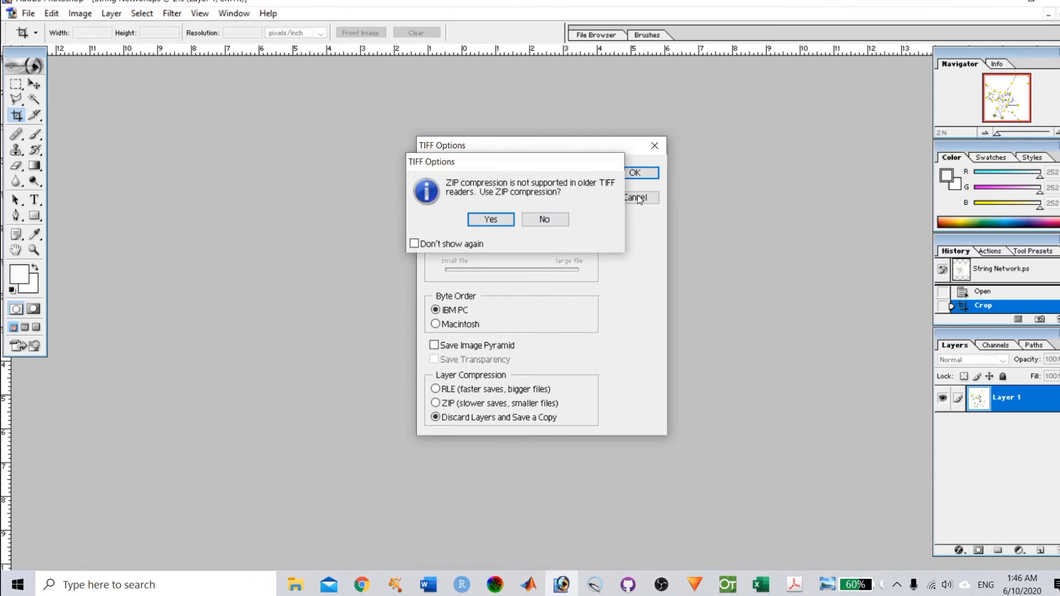
click(490, 219)
click(635, 173)
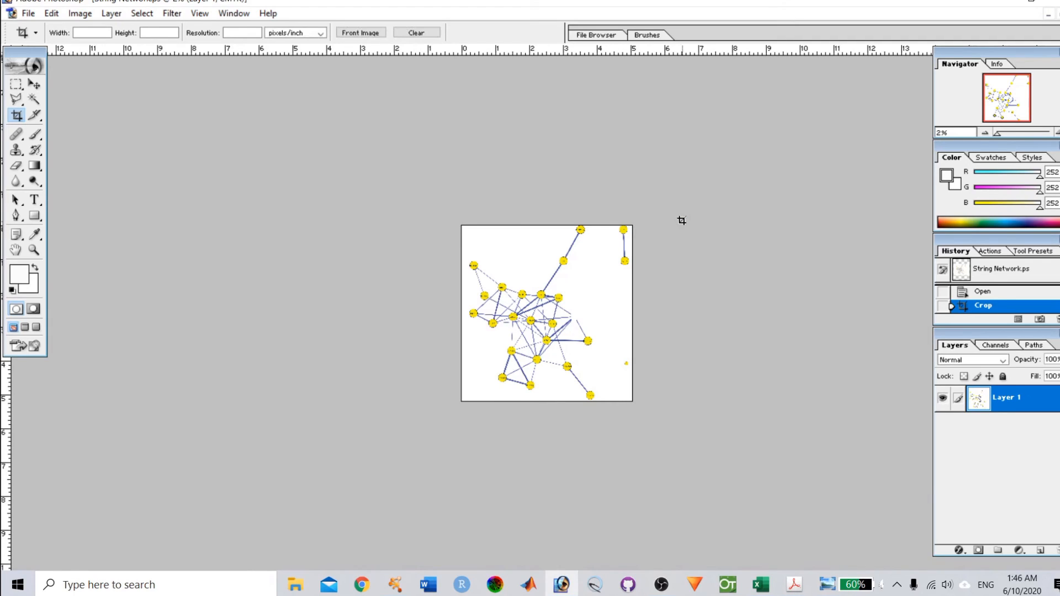
- Open the String Network copy TIFF from the desktop and examine the sharpness of its nodes, labels and edges at different magnifications
key(super+d)
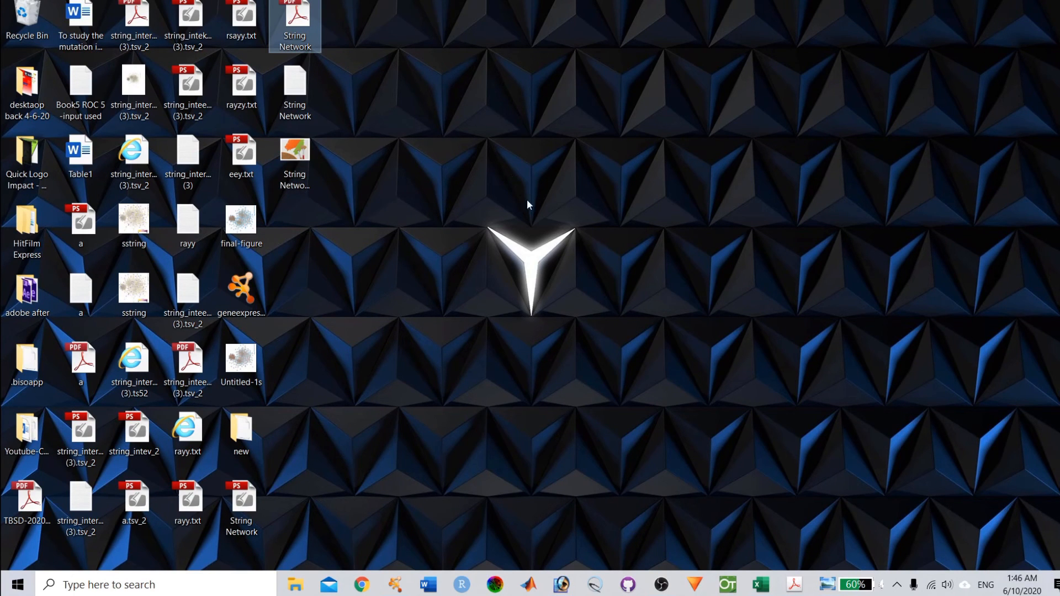
double_click(295, 155)
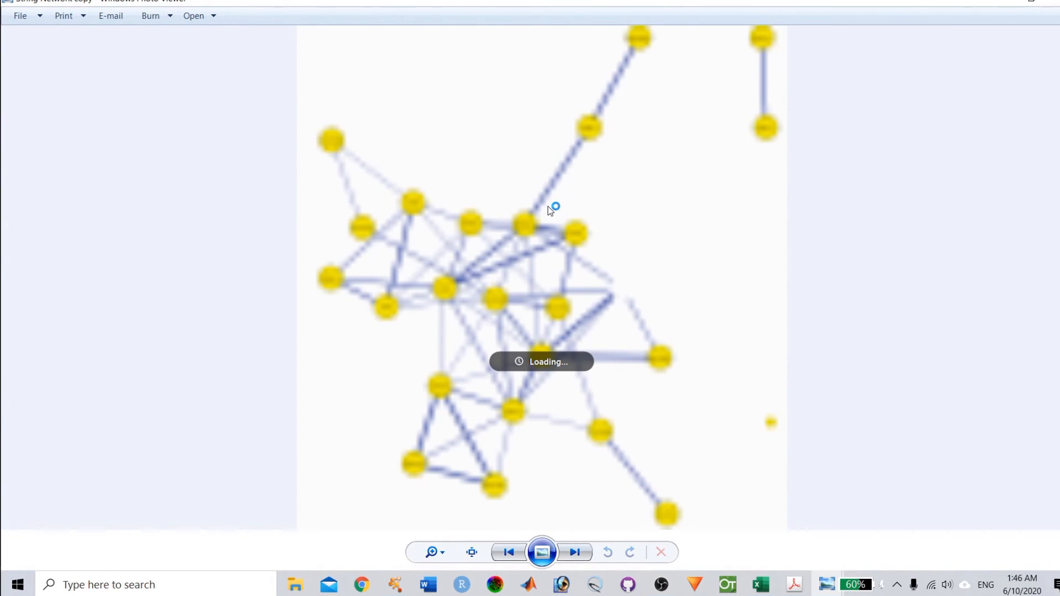
scroll(555, 259, up, 5)
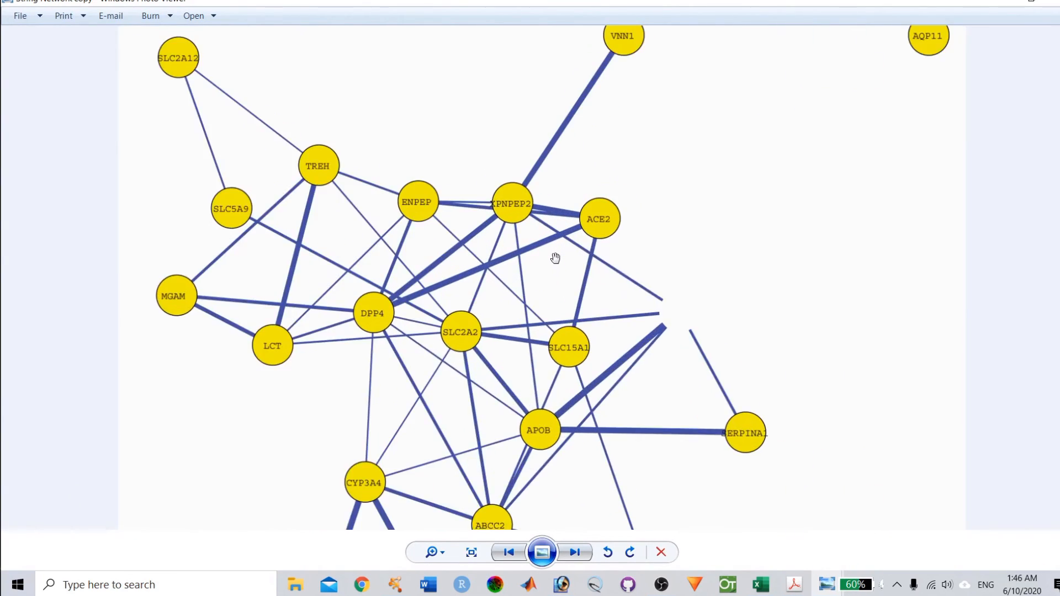
scroll(556, 259, up, 4)
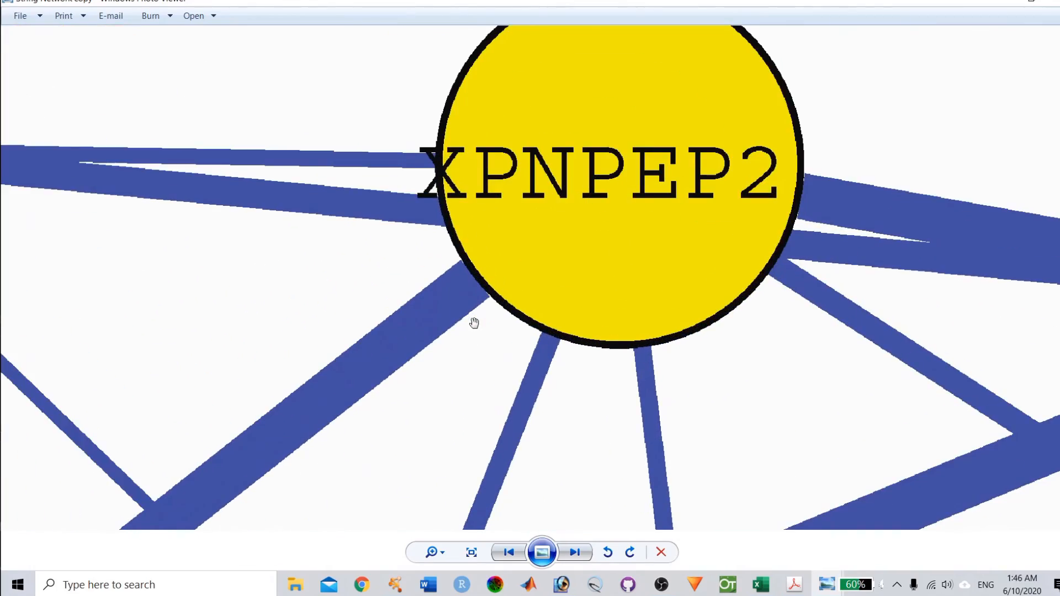
scroll(475, 323, down, 6)
scroll(475, 323, up, 4)
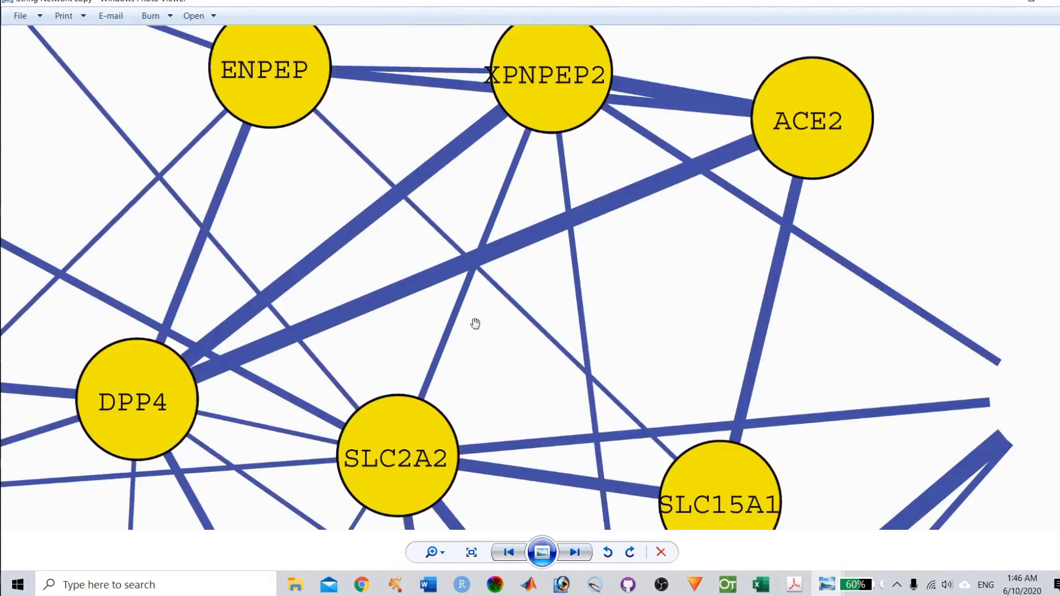
scroll(475, 323, down, 5)
click(1038, 3)
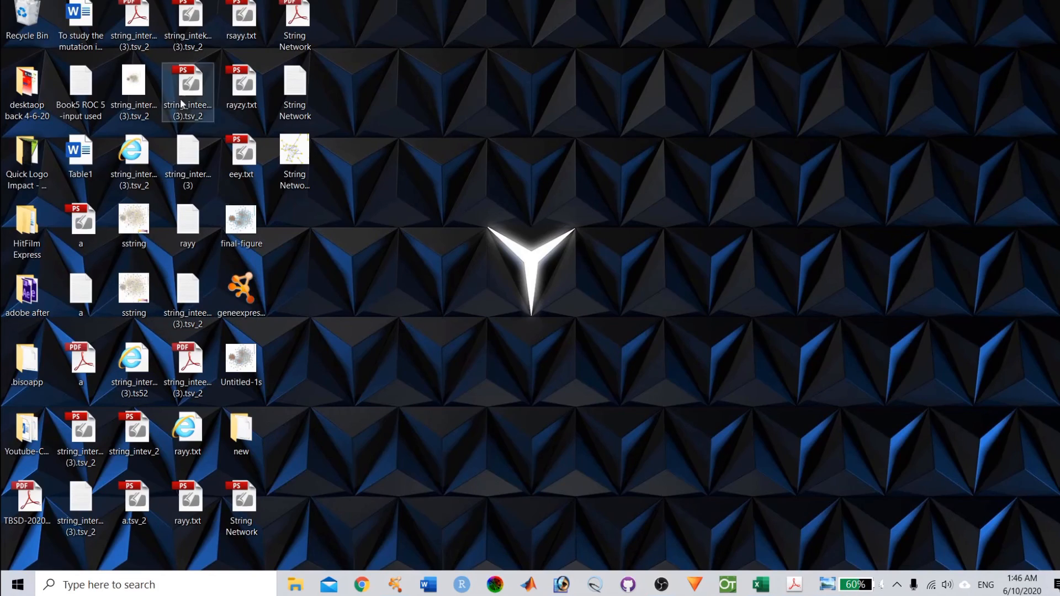
- Open the string_interactions (3).tsv_2 JPG from the desktop for comparison and examine its label quality up close
double_click(136, 76)
scroll(475, 282, up, 5)
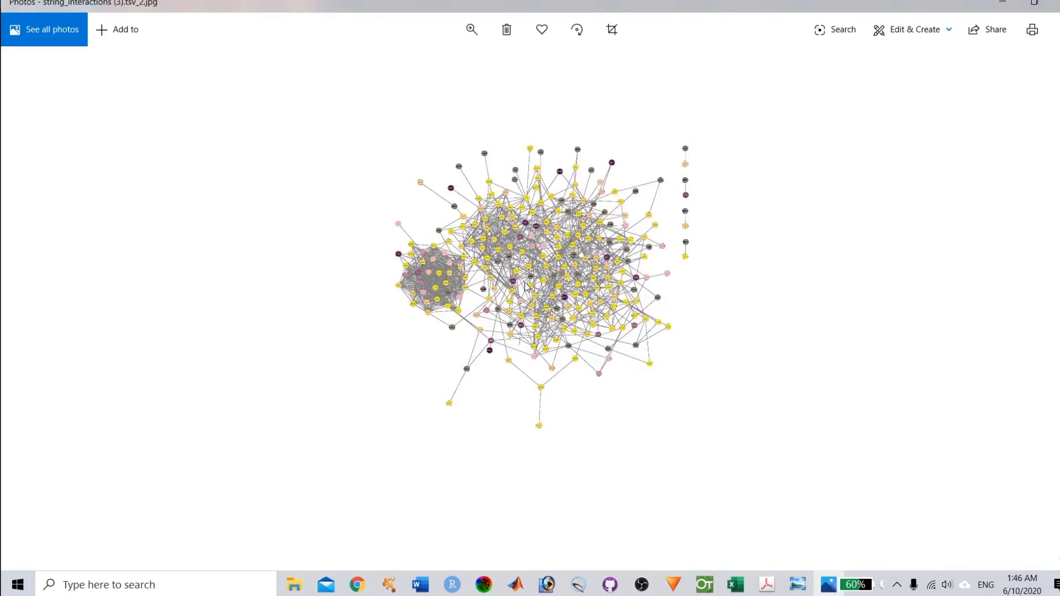
scroll(475, 281, up, 5)
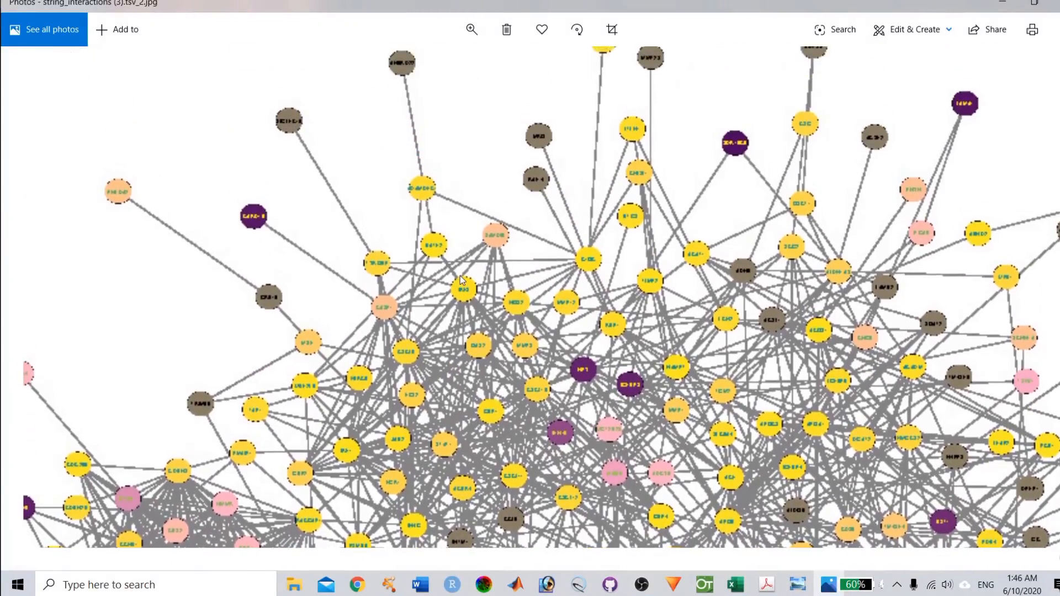
drag(461, 277, 436, 262)
drag(408, 81, 370, 136)
scroll(371, 140, down, 5)
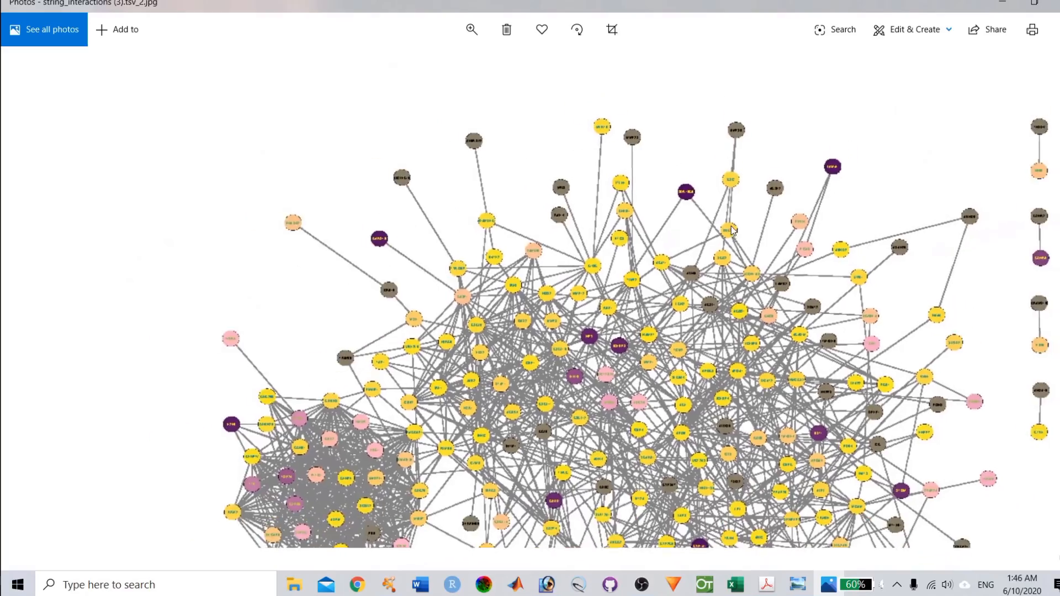
key(alt+F4)
- Reopen the String Network copy TIFF for a brief look and close it
double_click(295, 160)
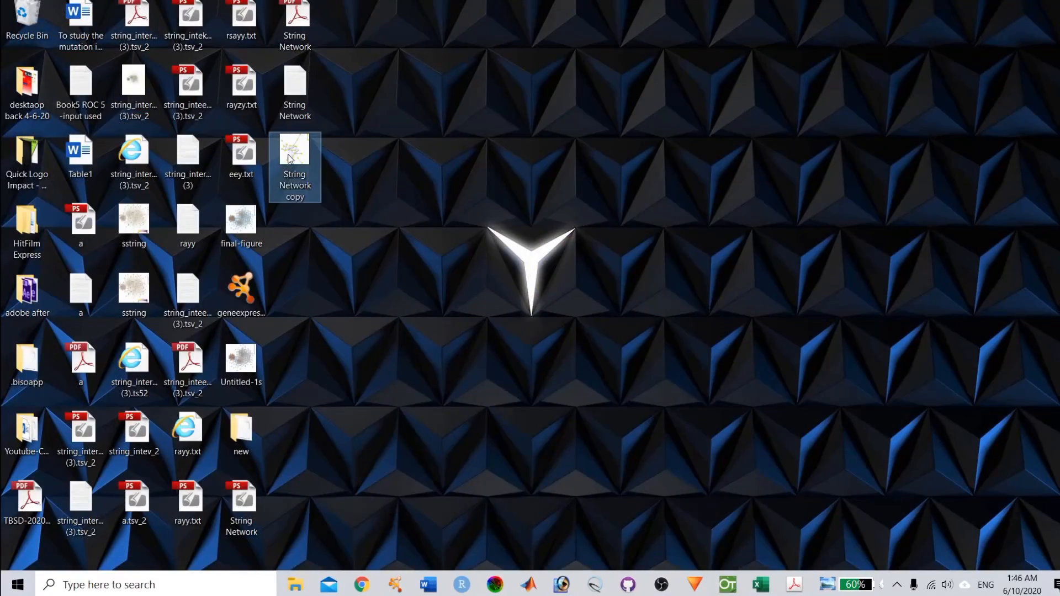
scroll(660, 201, up, 2)
click(1055, 3)
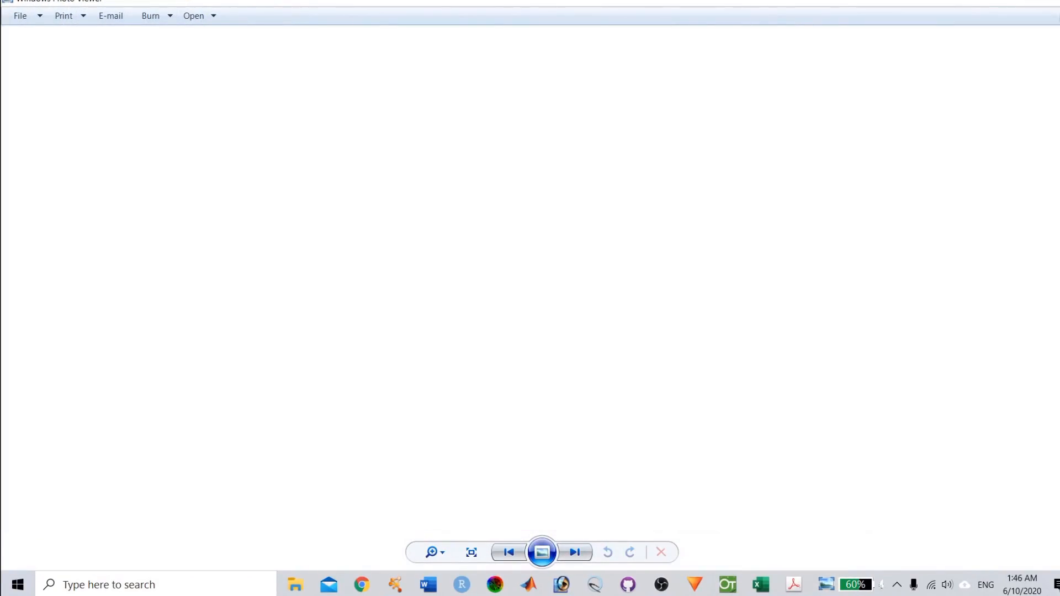